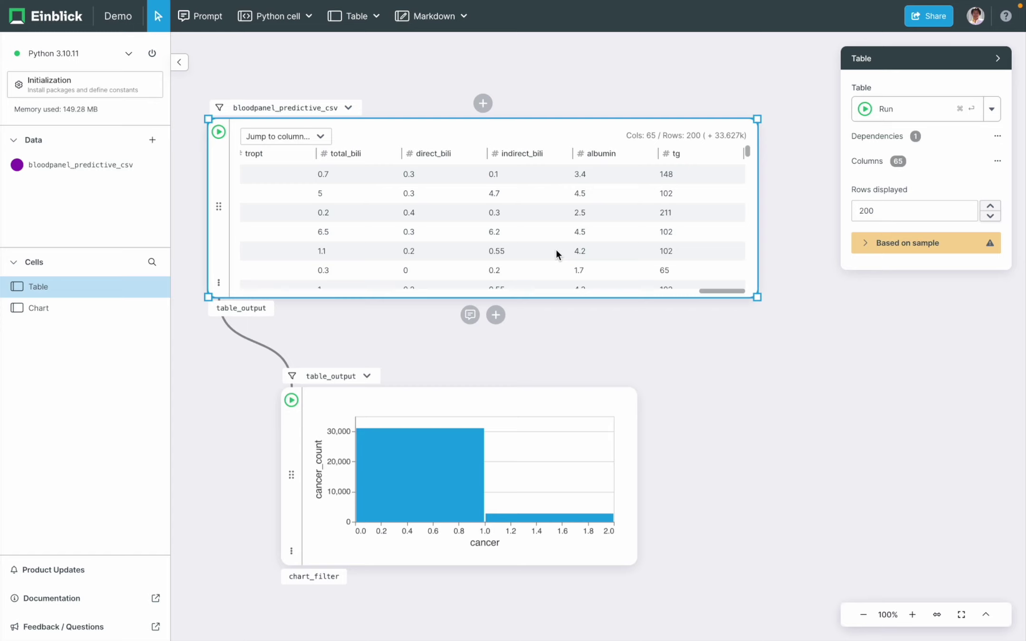
- Chart the height column as Chart 1 and place it below the cancer chart
scroll(556, 253, "left", 15)
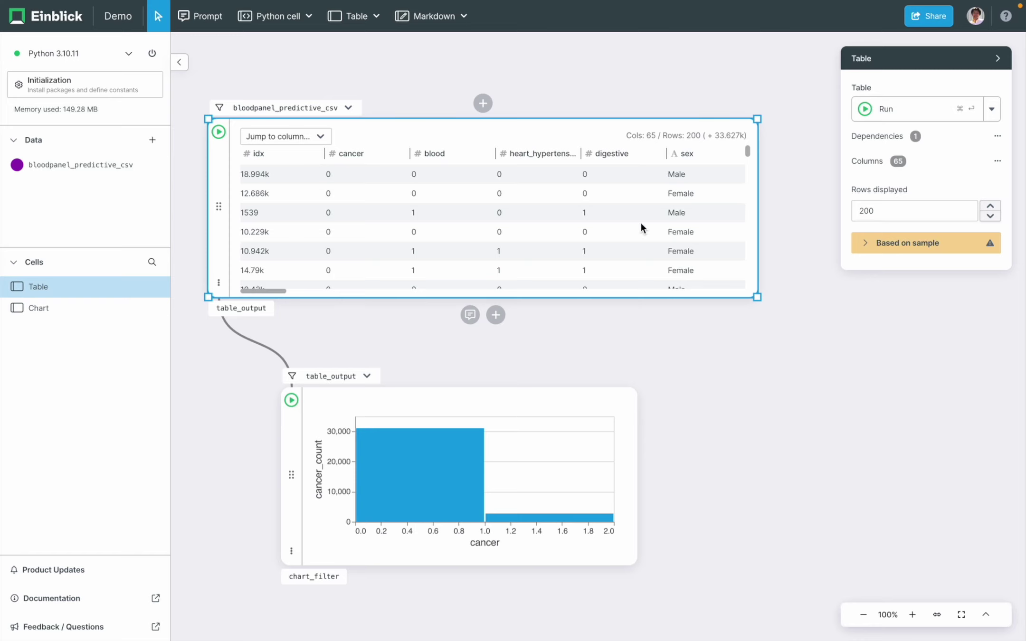
scroll(640, 224, "right", 5)
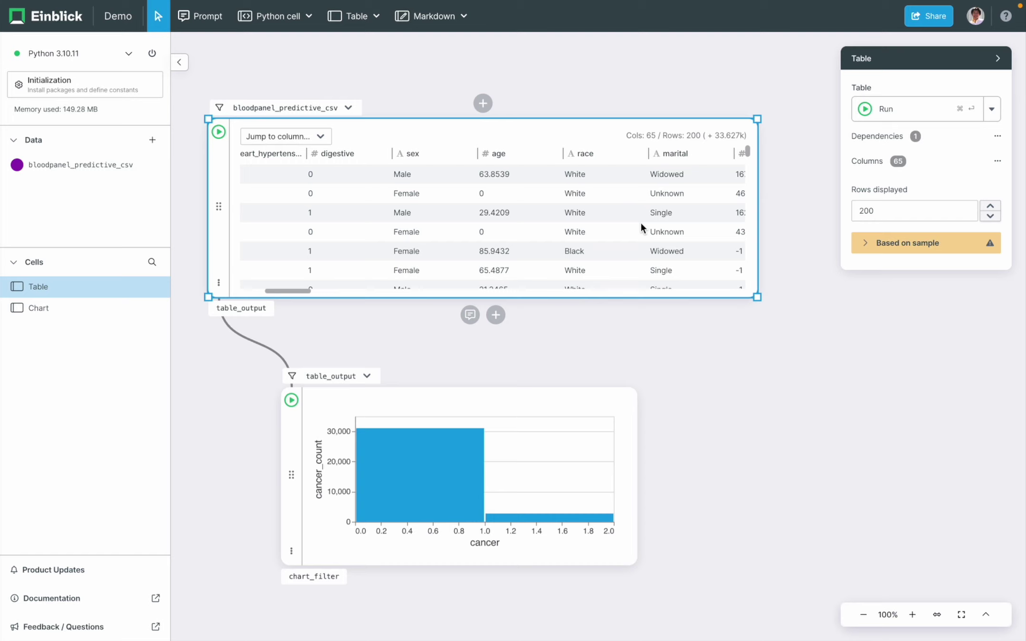
scroll(542, 243, "down", 3)
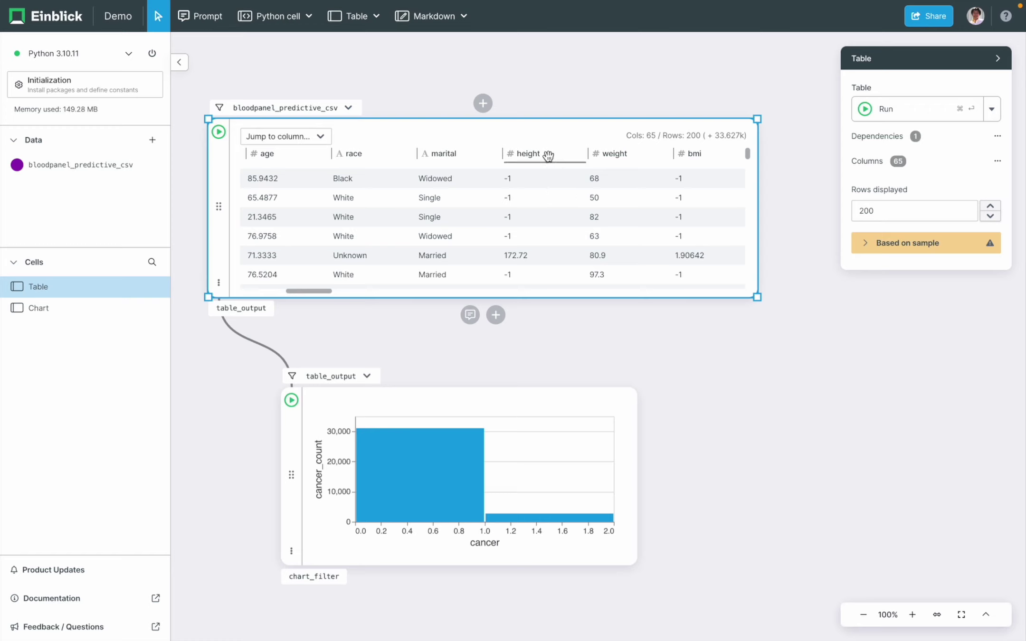
left_click_drag(548, 155, 699, 378)
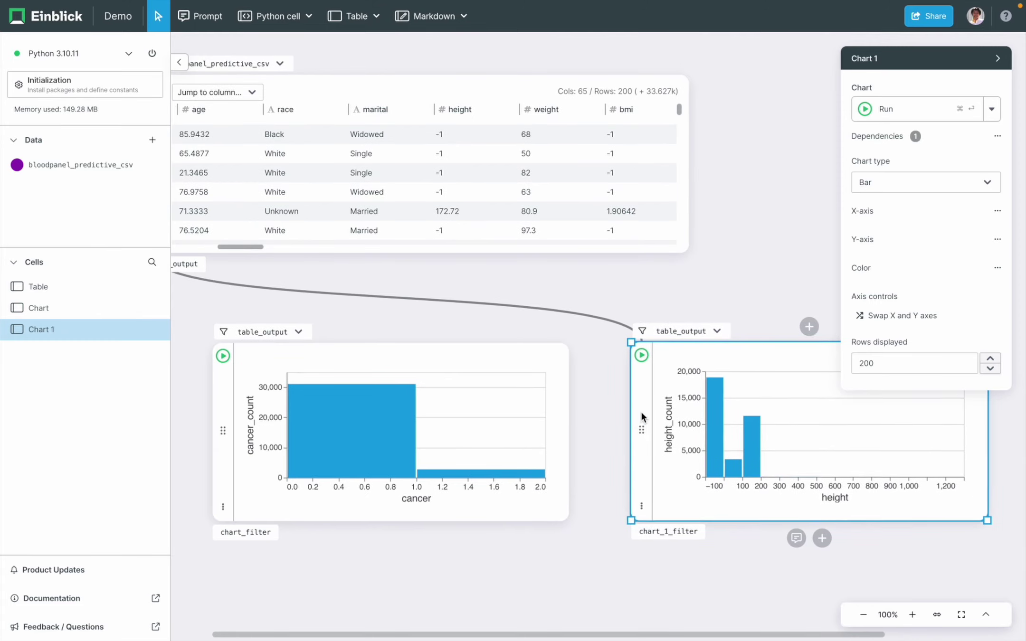
mouse_move(707, 439)
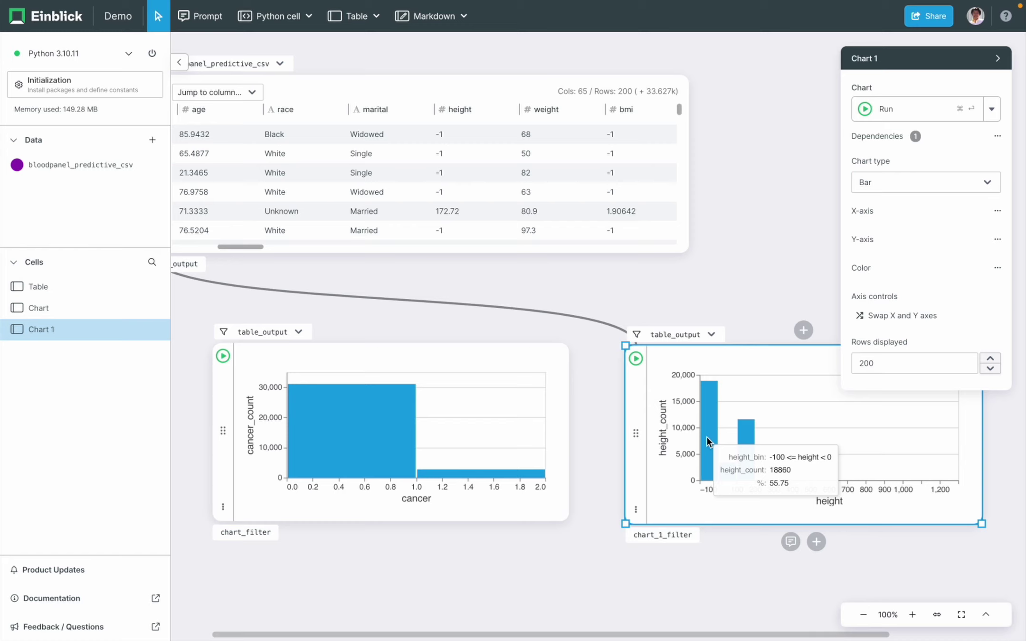
left_click_drag(636, 432, 224, 504)
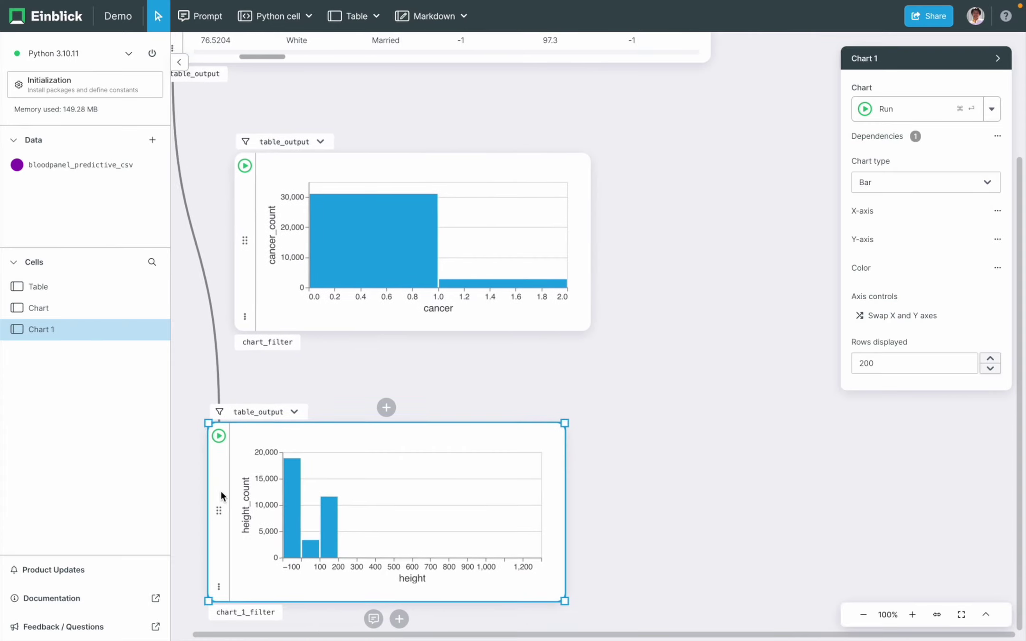
scroll(638, 360, "up", 3)
- Add a new Python cell under the blood-panel table and place it beside the cancer chart
left_click(518, 194)
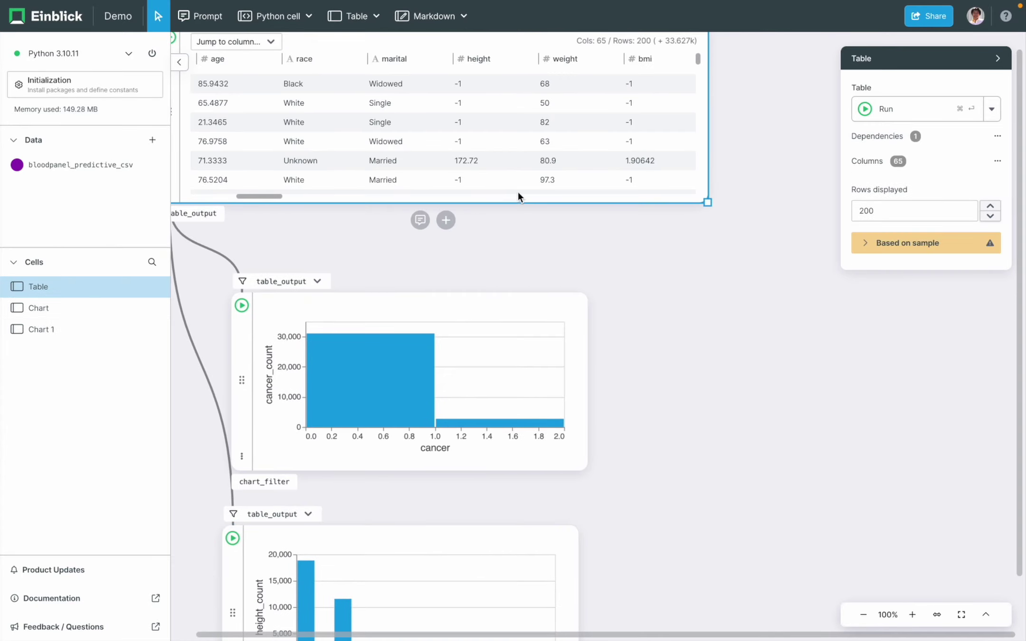
left_click(446, 220)
left_click(403, 219)
left_click_drag(215, 314, 715, 326)
left_click(877, 316)
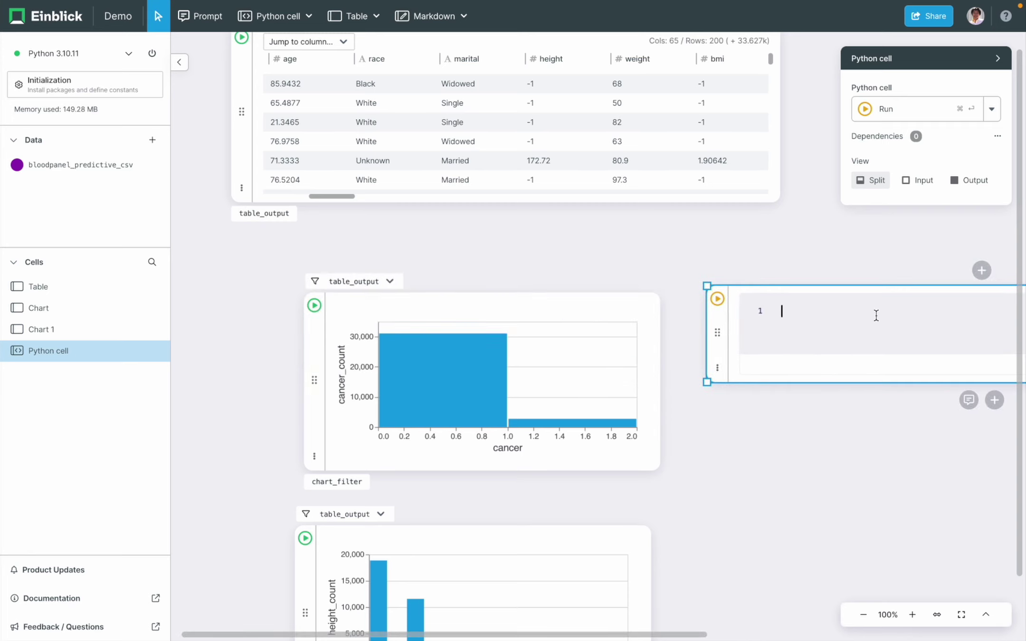
- Enter and run bloodpanel_predictive_csv.describe() in the new Python cell
scroll(791, 228, "up", 2)
scroll(792, 228, "right", 2)
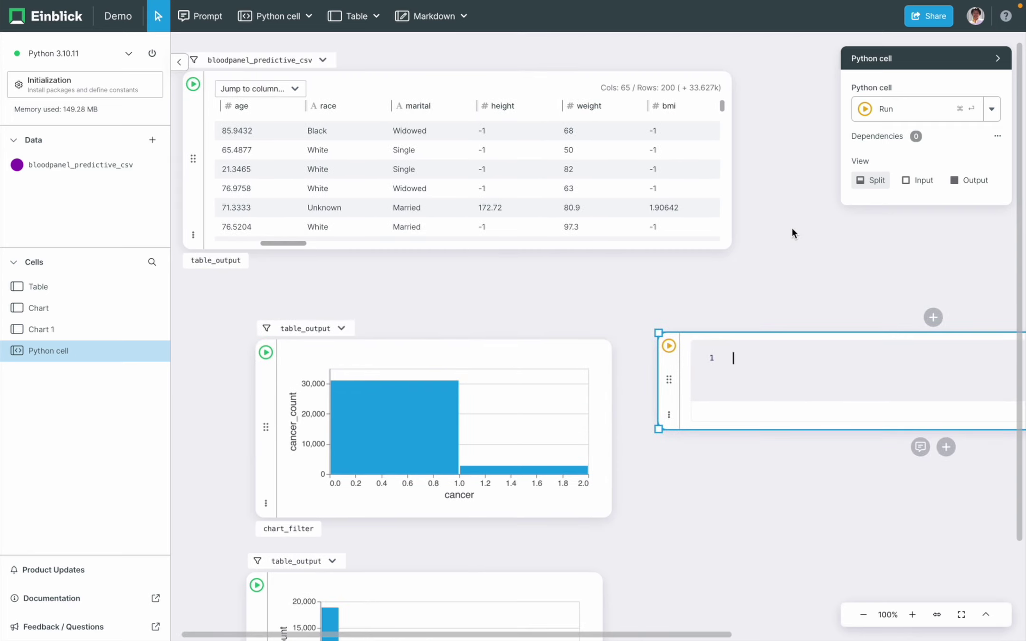
type("bloodpanel_pred")
key("Tab")
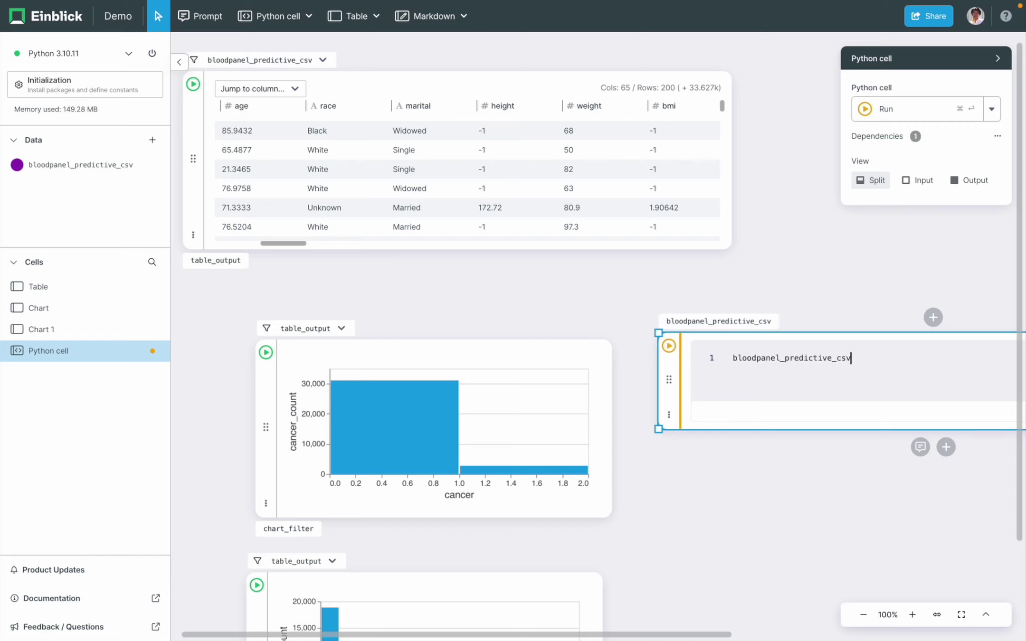
type(".describe")
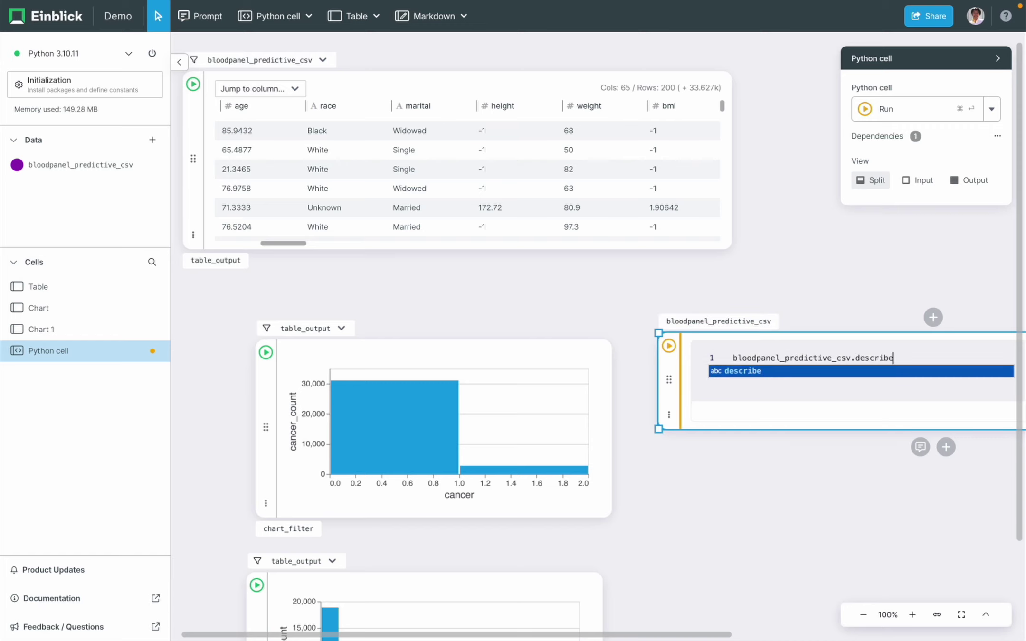
type("()")
key("super+Return")
scroll(858, 270, "right", 5)
scroll(858, 269, "down", 2)
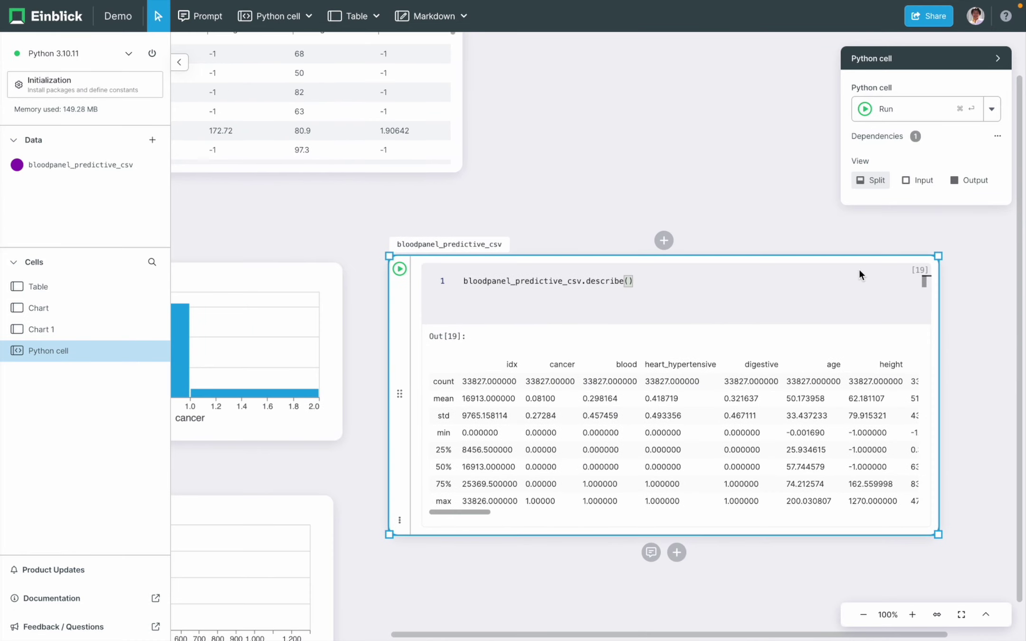
left_click(678, 413)
scroll(560, 425, "right", 5)
triple_click(642, 432)
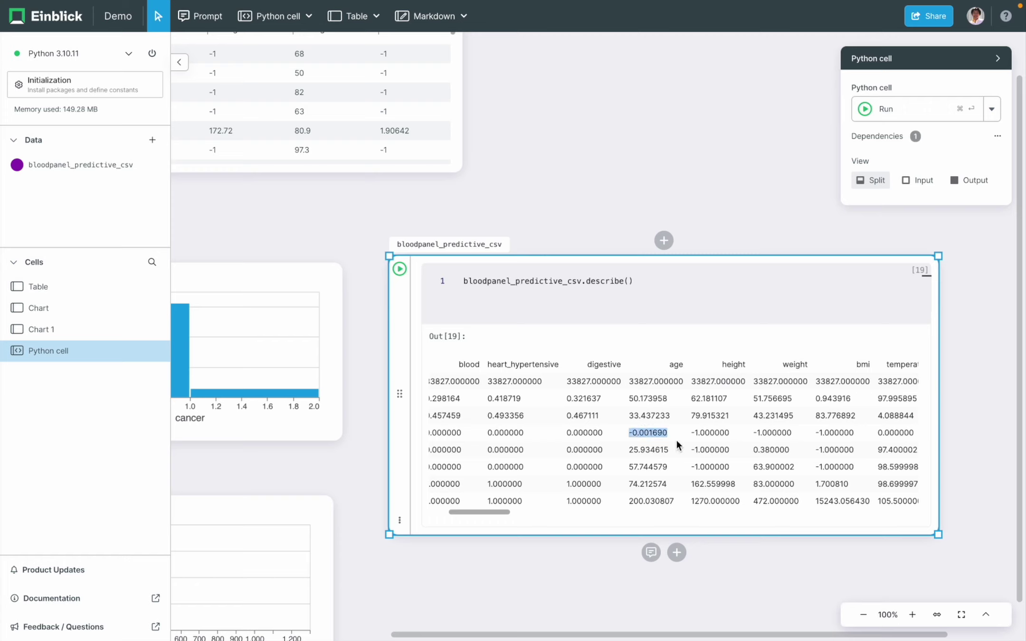
triple_click(654, 501)
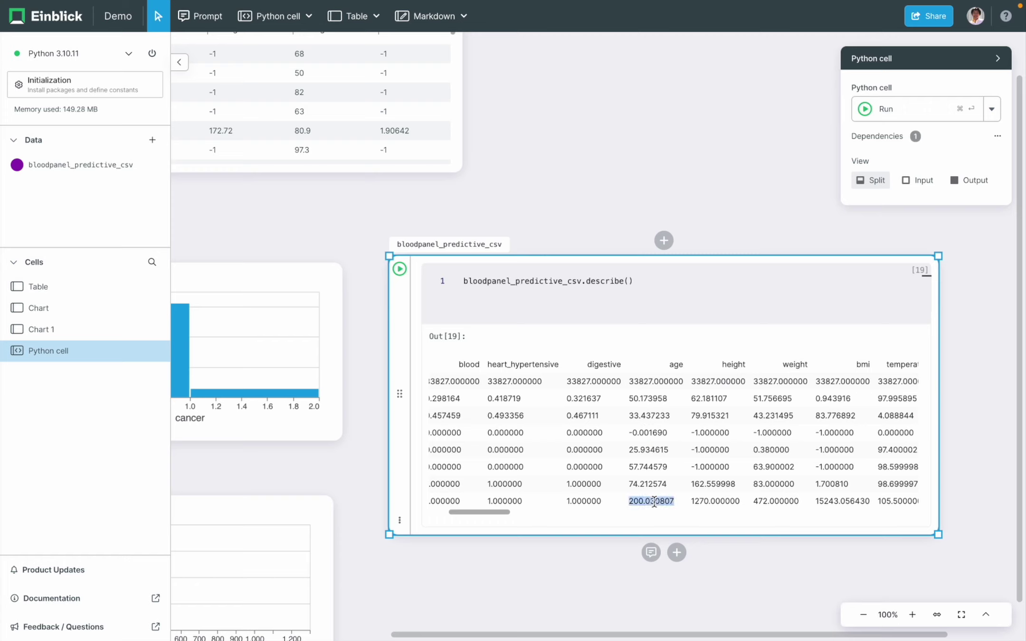
scroll(796, 425, "right", 3)
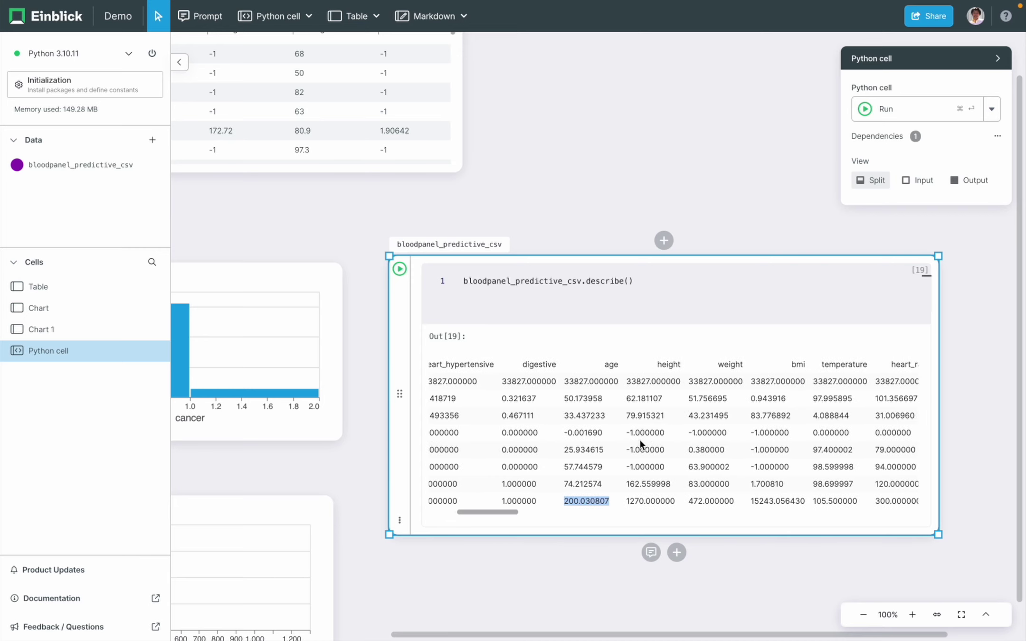
scroll(699, 444, "right", 9)
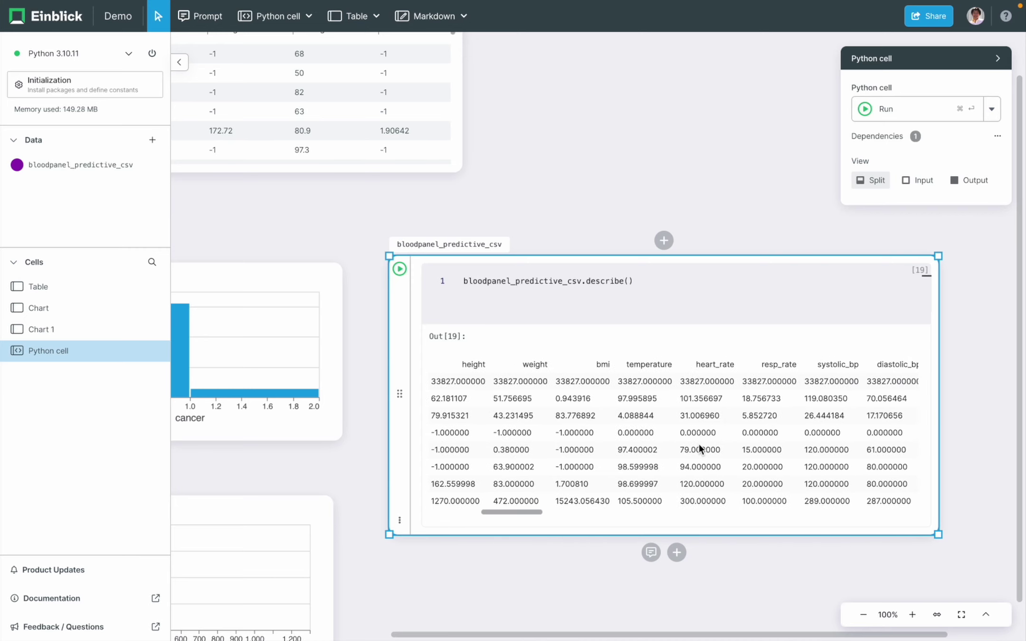
scroll(699, 446, "right", 15)
scroll(699, 447, "right", 20)
scroll(699, 447, "left", 20)
scroll(699, 449, "left", 10)
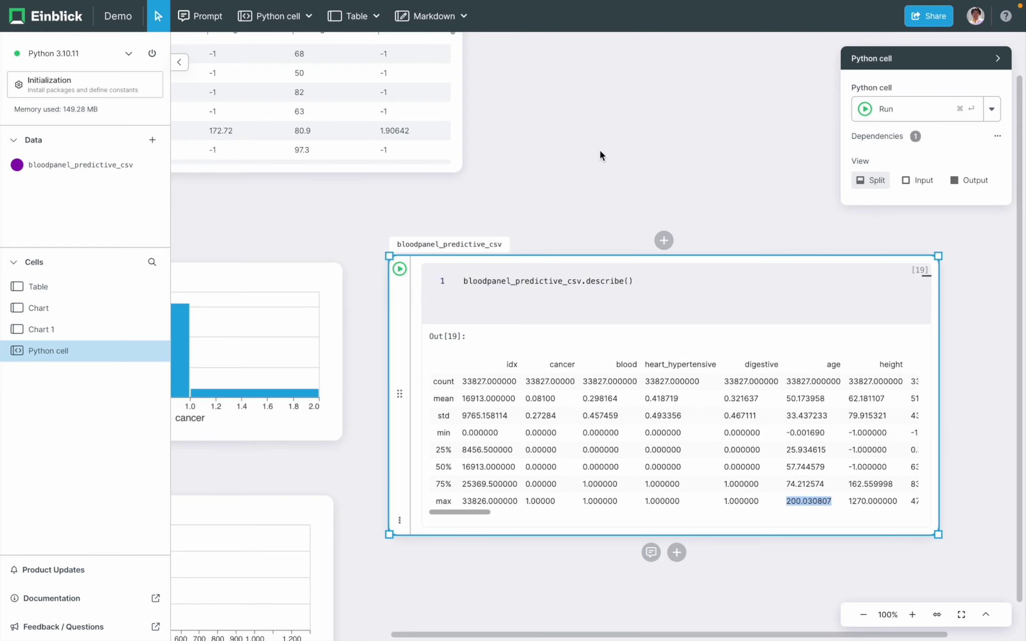
scroll(599, 150, "left", 6)
scroll(599, 151, "up", 4)
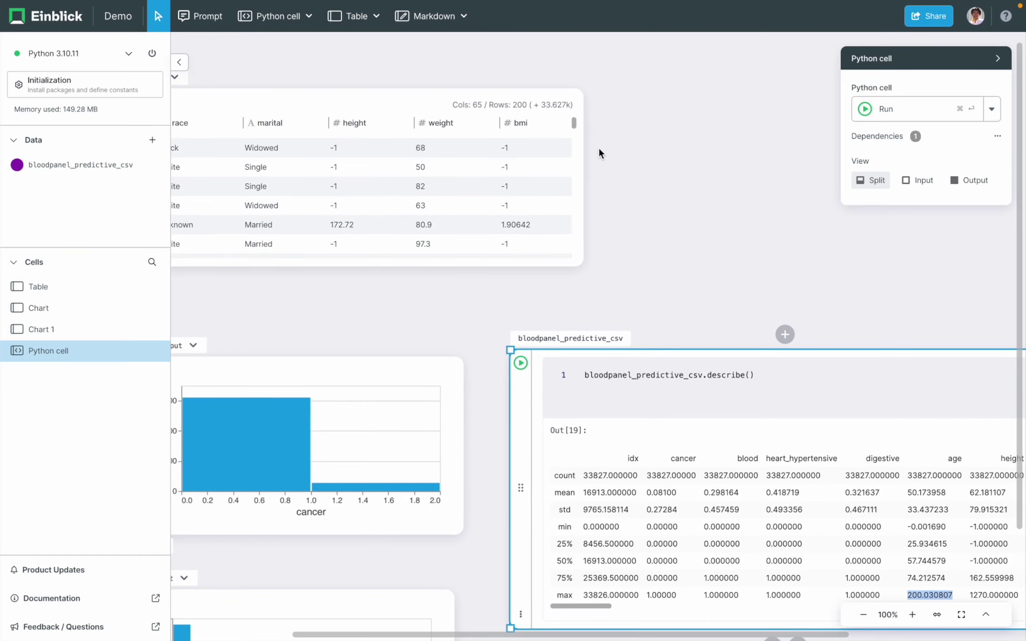
scroll(722, 199, "left", 4)
scroll(722, 199, "down", 2)
left_click(411, 133)
scroll(411, 133, "left", 5)
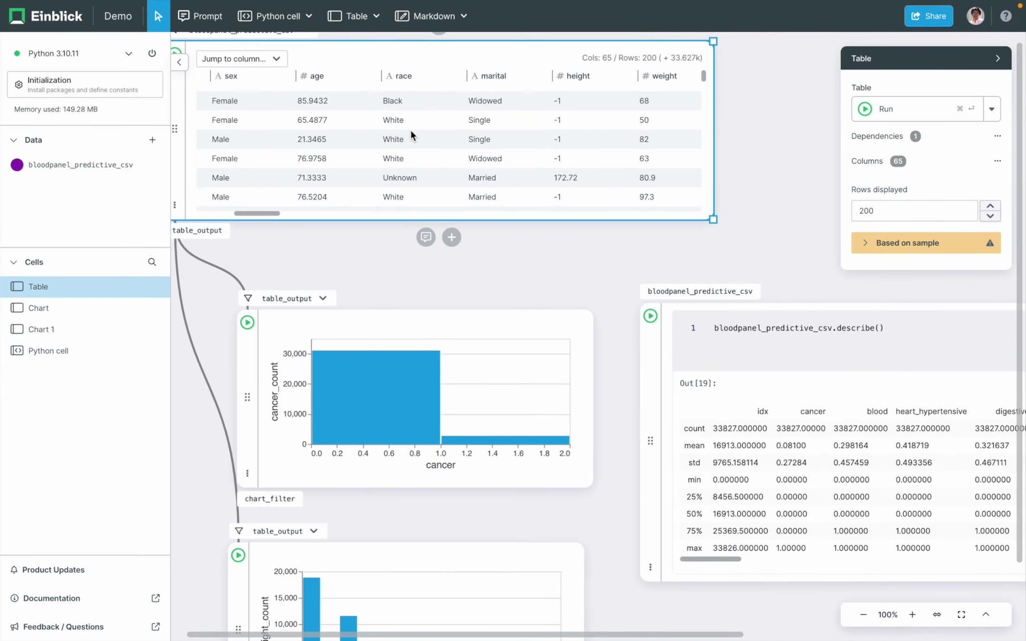
scroll(410, 130, "left", 1)
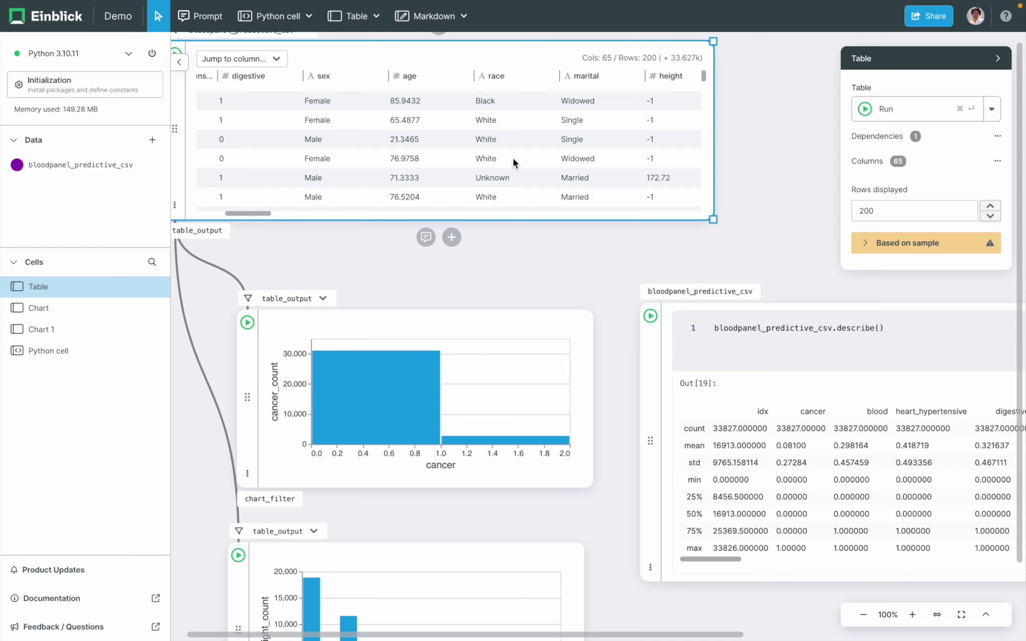
scroll(550, 240, "right", 8)
scroll(550, 240, "down", 3)
scroll(454, 500, "down", 2)
left_click(509, 310)
scroll(601, 378, "up", 2)
scroll(601, 379, "left", 1)
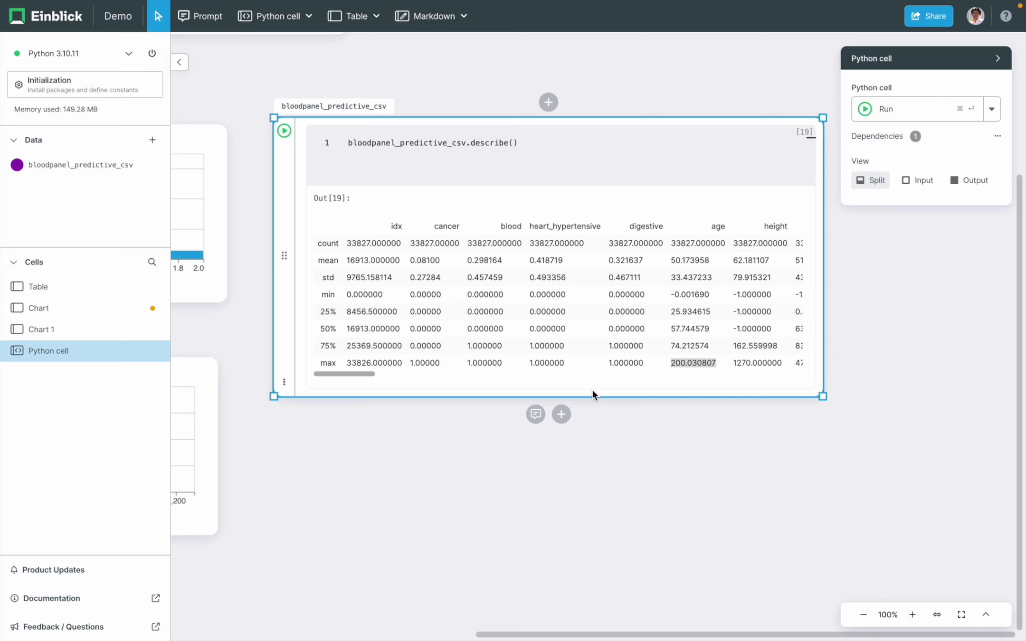
- Use Prompt > Add new cells to generate pd.get_dummies code for race, sex and marital
left_click(535, 415)
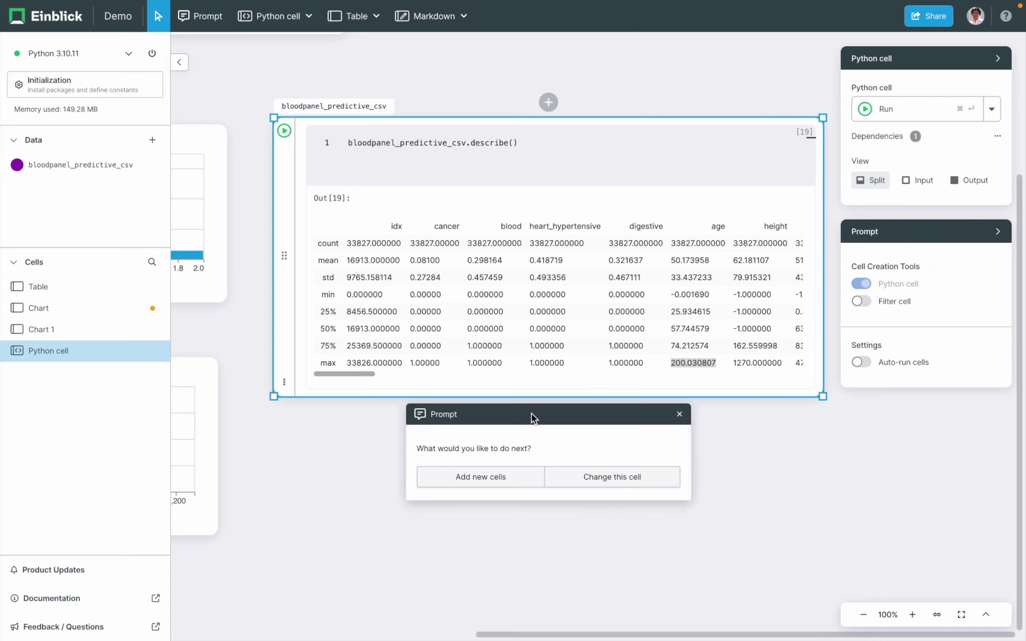
left_click(481, 477)
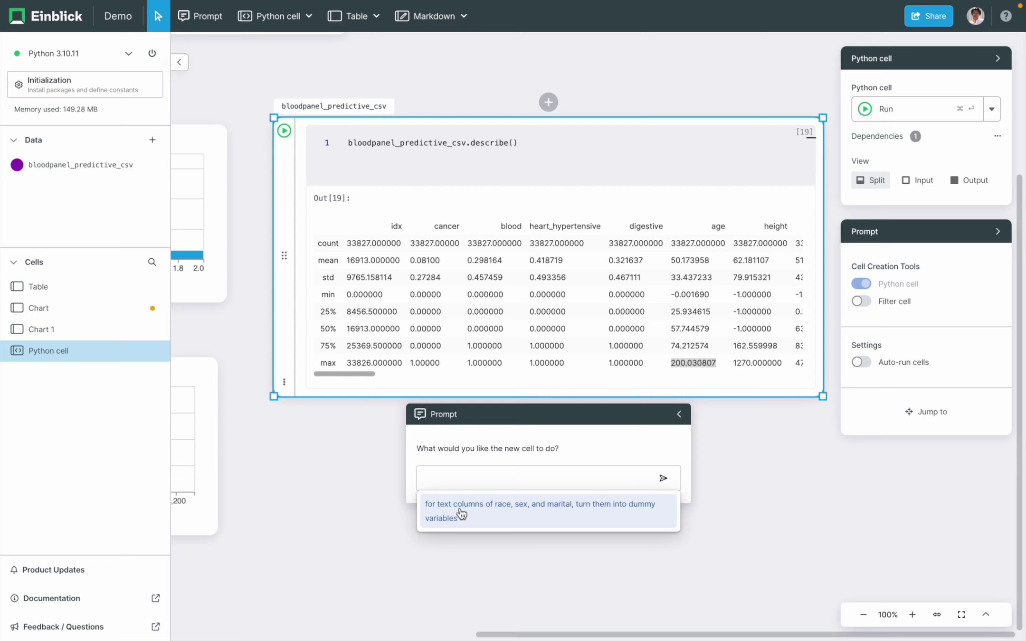
left_click(461, 514)
left_click(663, 489)
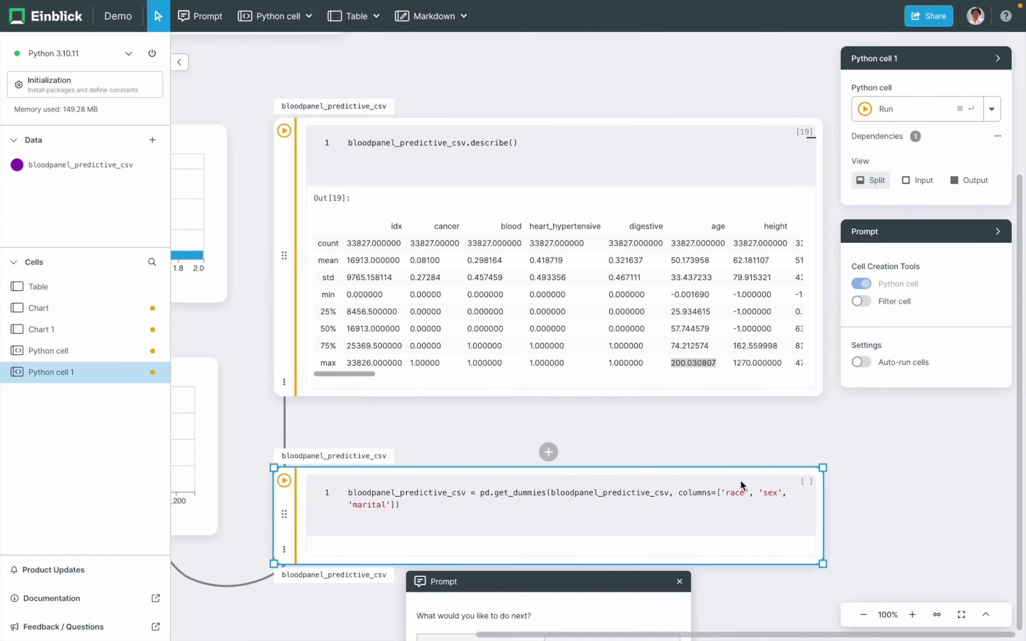
scroll(734, 445, "down", 3)
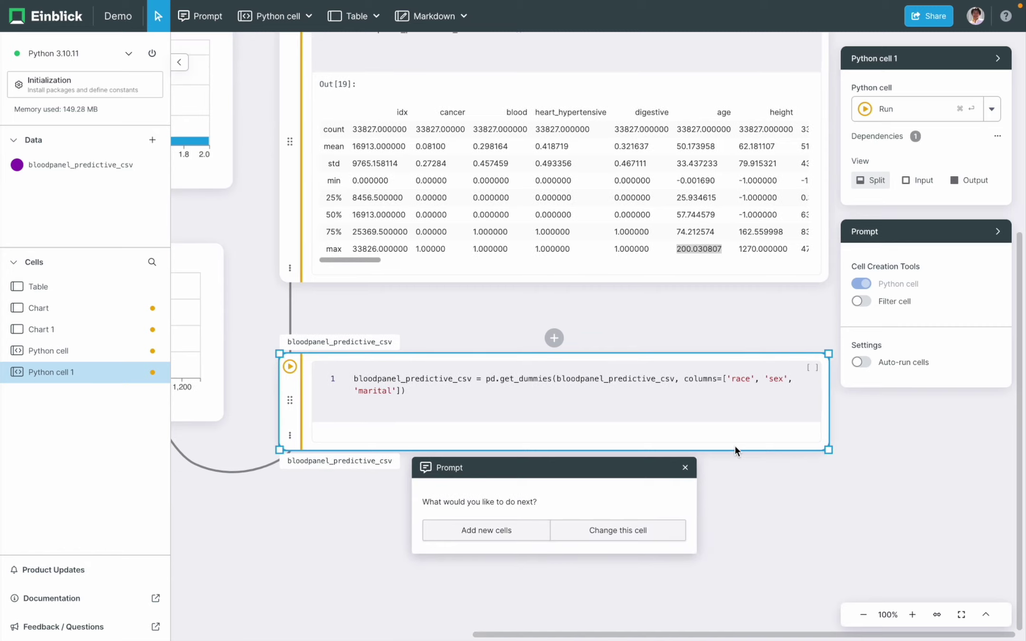
- Run the generated get_dummies Python cell
left_click(692, 389)
key("super+Return")
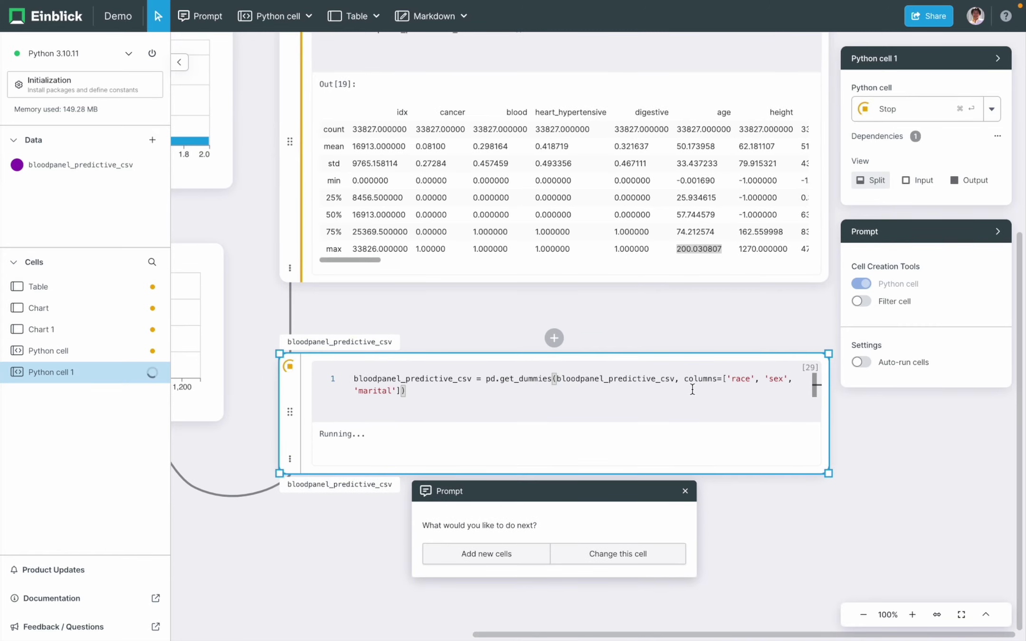
scroll(523, 356, "down", 3)
left_click_drag(343, 316, 345, 397)
- Delete the 77-column Table 1 preview from the canvas
scroll(524, 498, "right", 15)
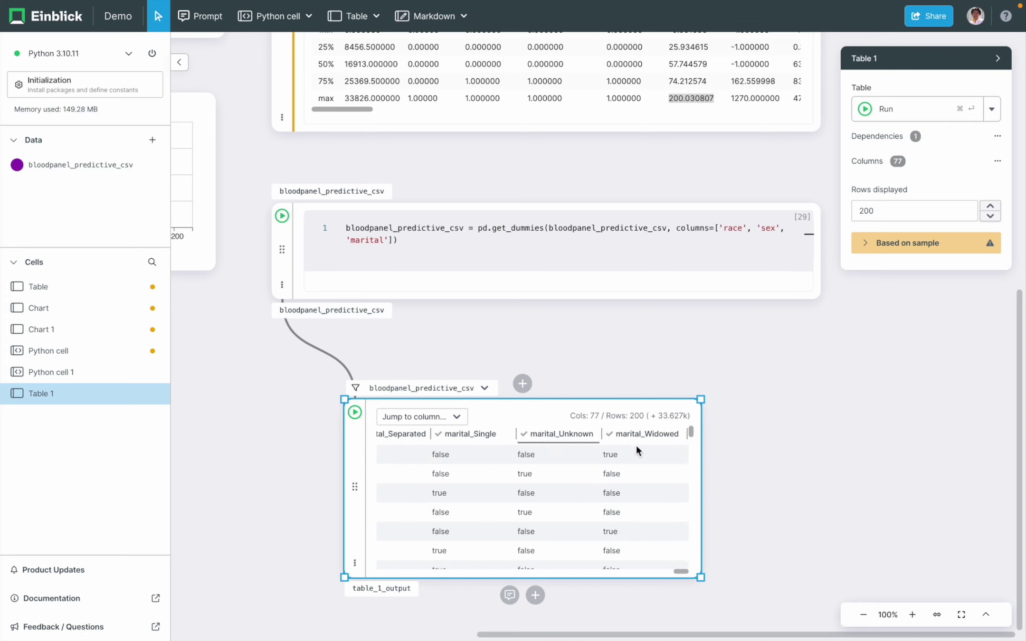
scroll(471, 444, "left", 10)
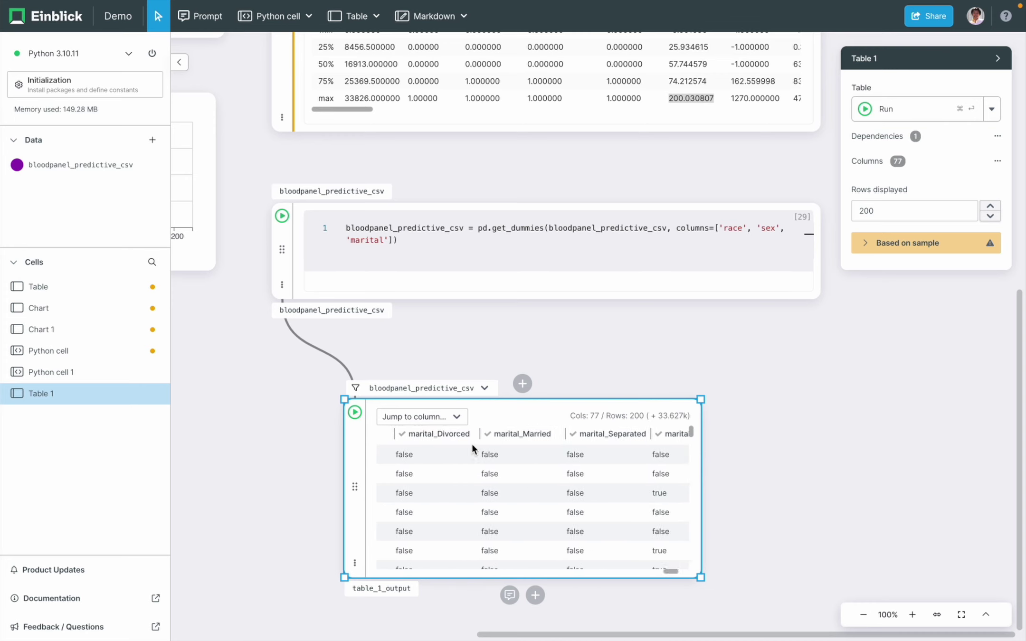
scroll(472, 444, "right", 2)
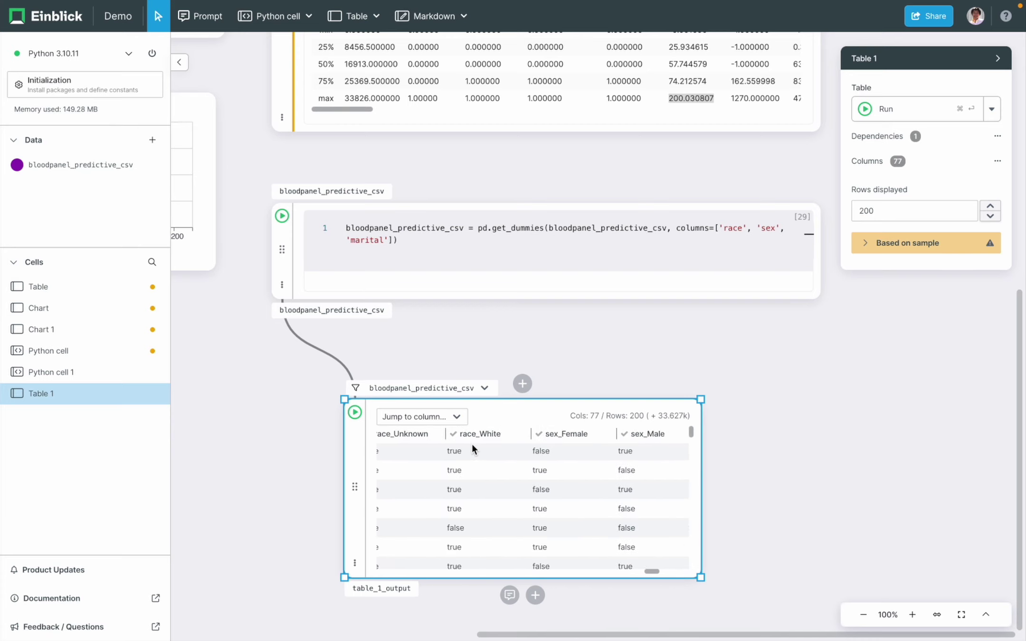
scroll(471, 444, "right", 8)
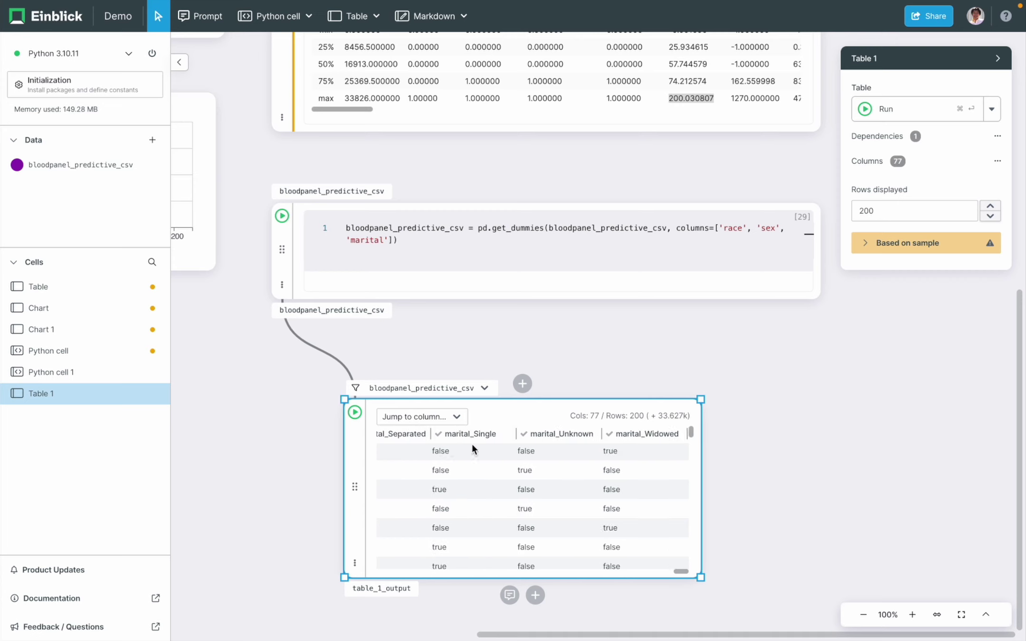
right_click(357, 471)
left_click(373, 493)
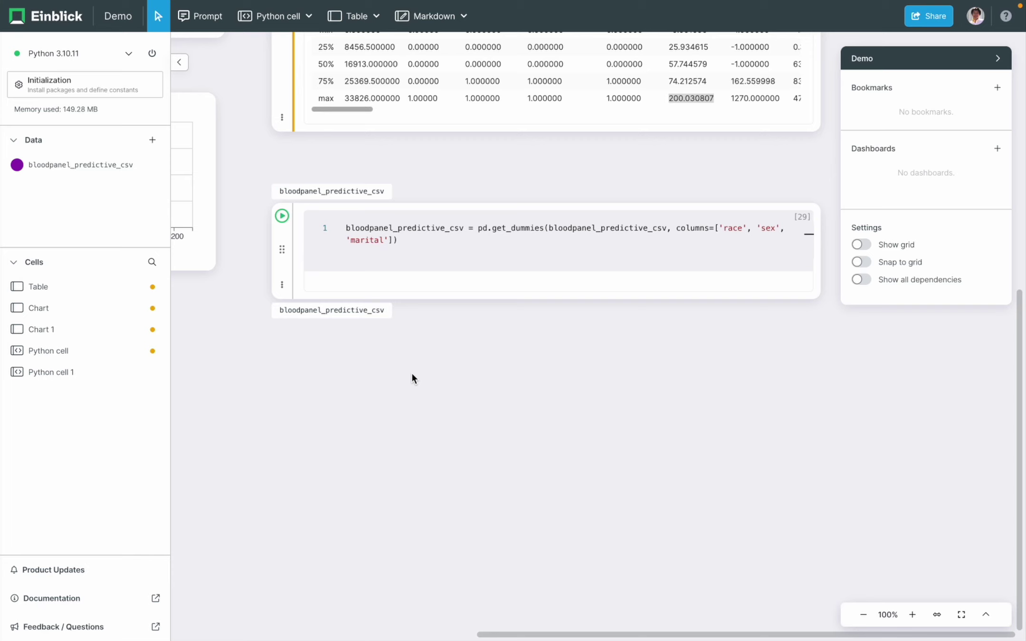
- Prompt a new cell that removes bloodpanel_predictive_csv rows containing any value below 0
left_click(599, 299)
mouse_move(531, 323)
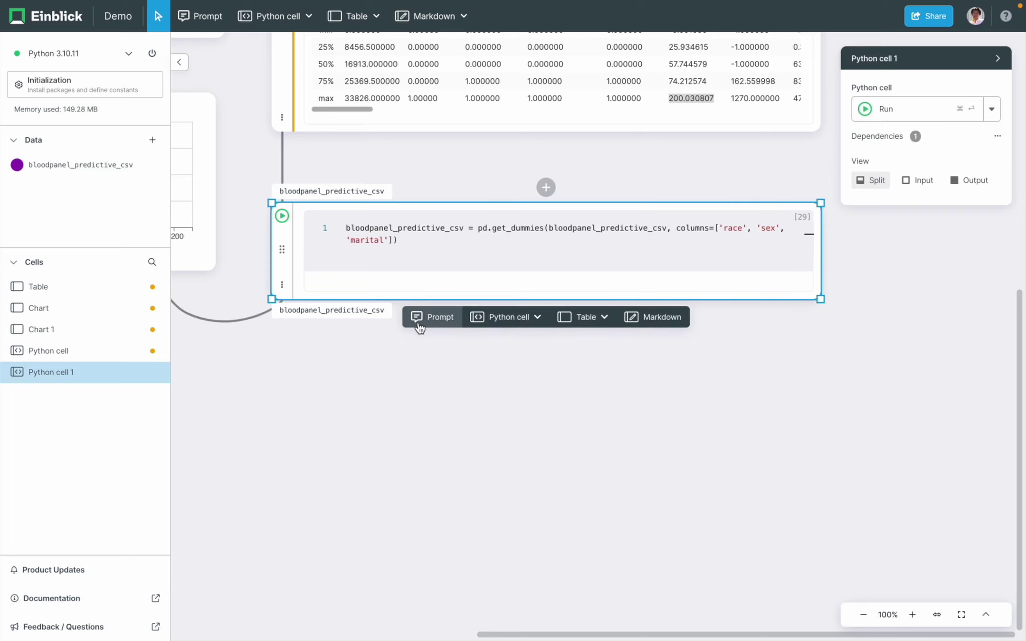
left_click(418, 319)
left_click(473, 375)
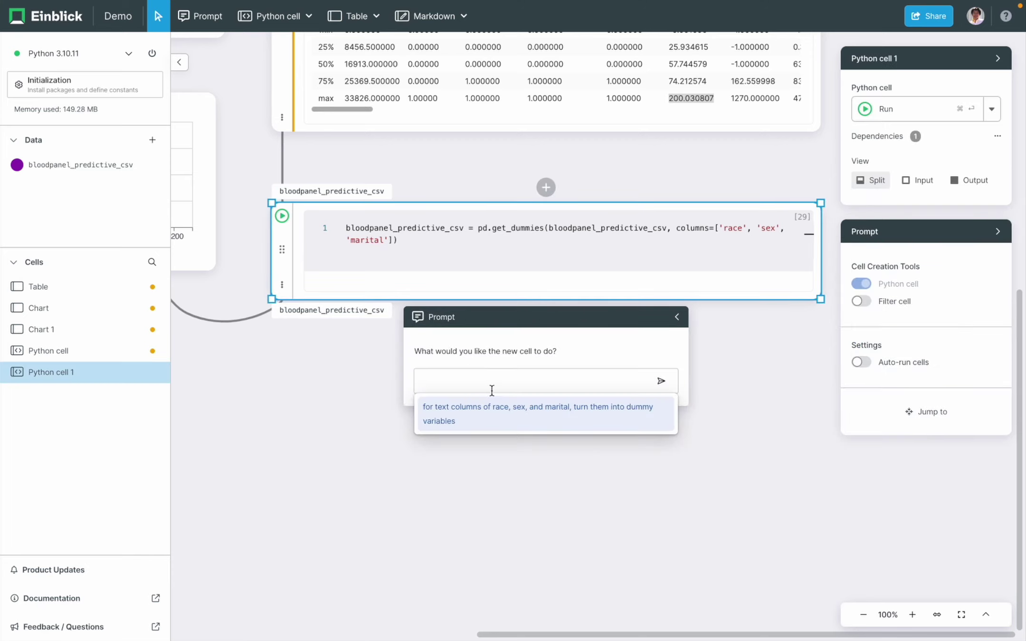
type("remove all rows from df columns with a value less than")
type("0")
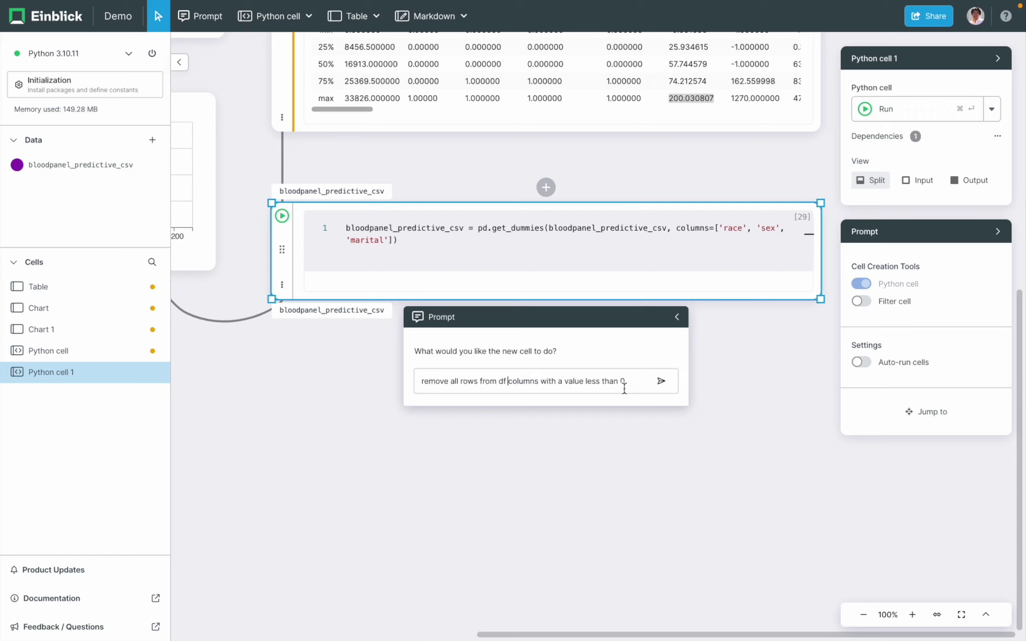
type("bloodpanel_predictive_csv")
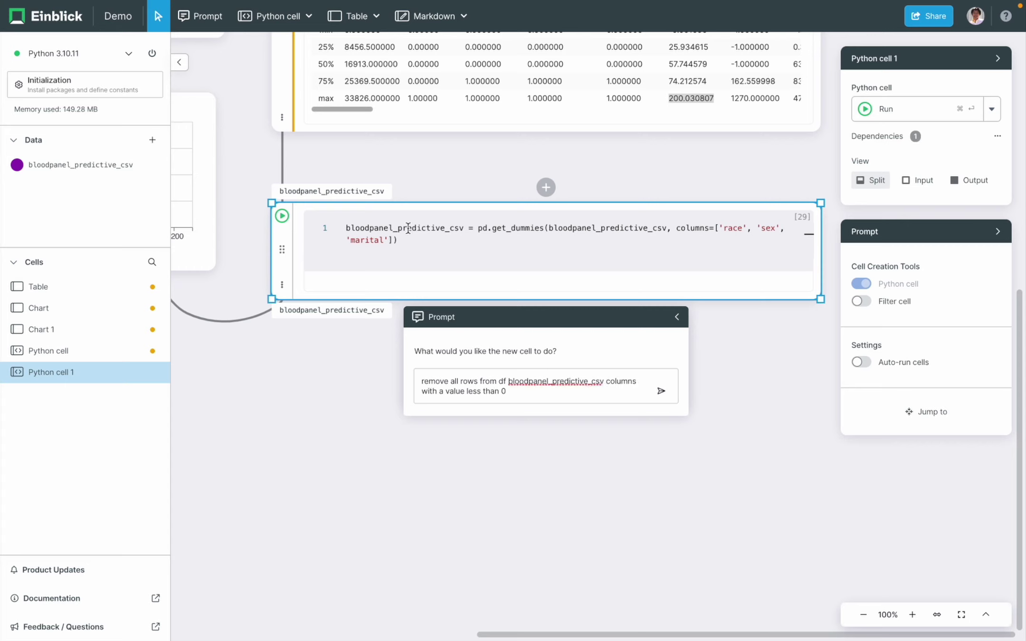
left_click(663, 392)
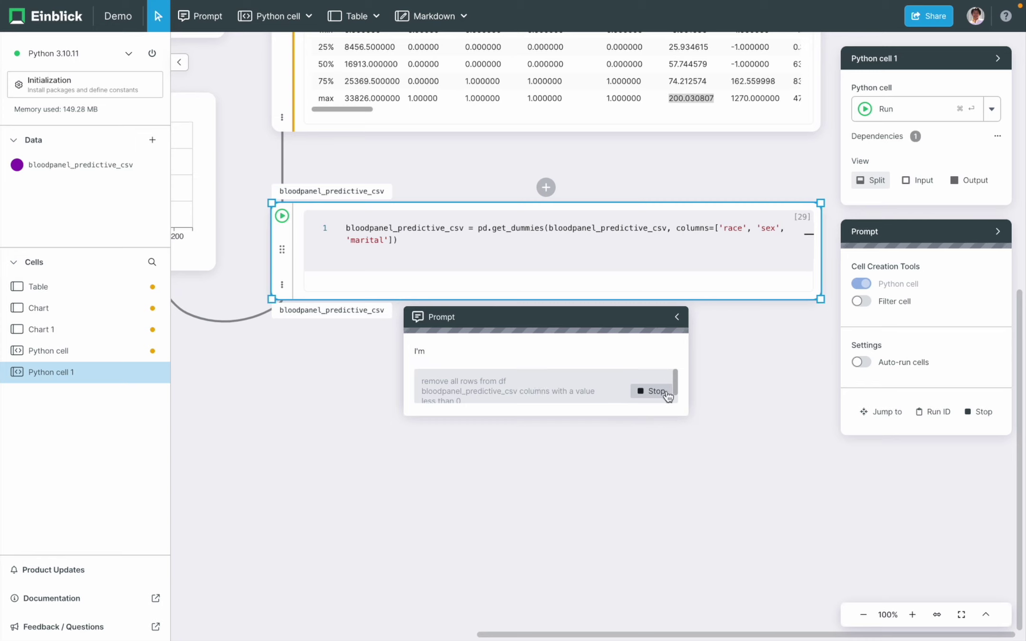
- Run the generated row-filtering Python cell 2
left_click(646, 415)
key("super+Return")
scroll(333, 533, "down", 3)
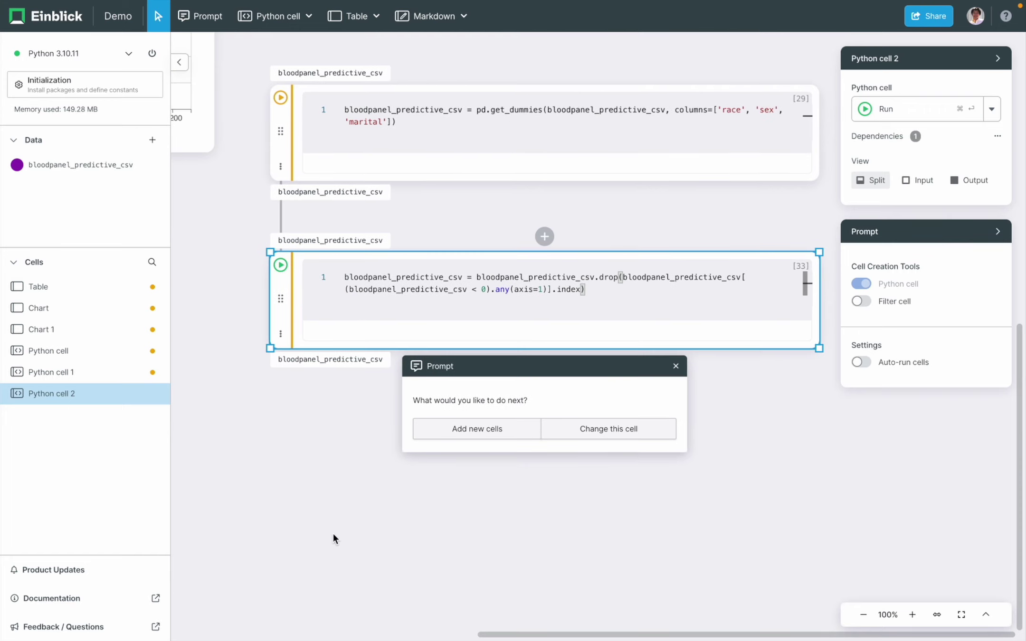
left_click_drag(335, 354, 277, 465)
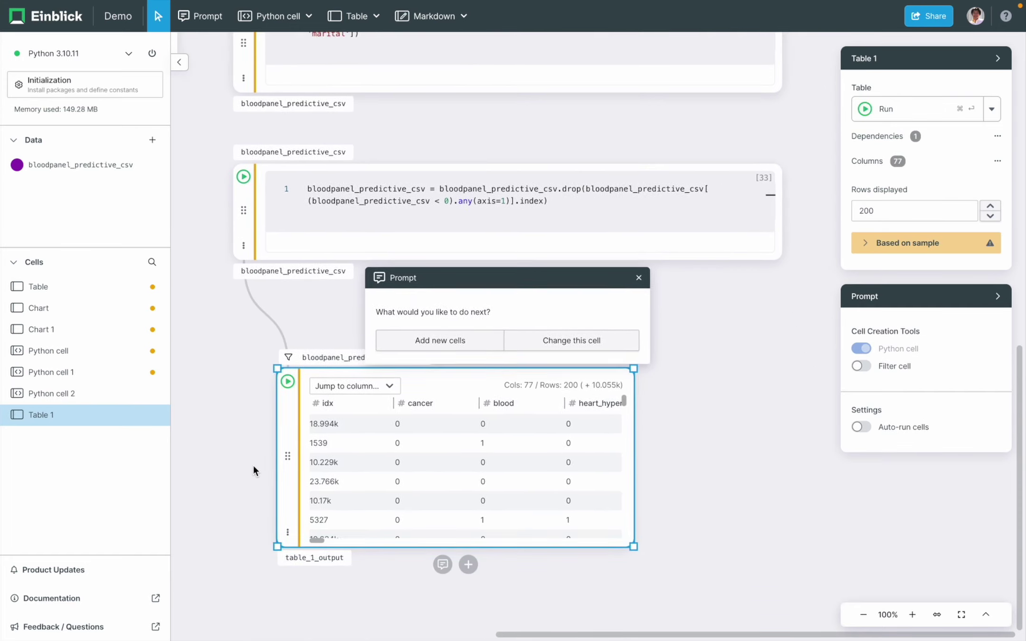
scroll(498, 446, "right", 5)
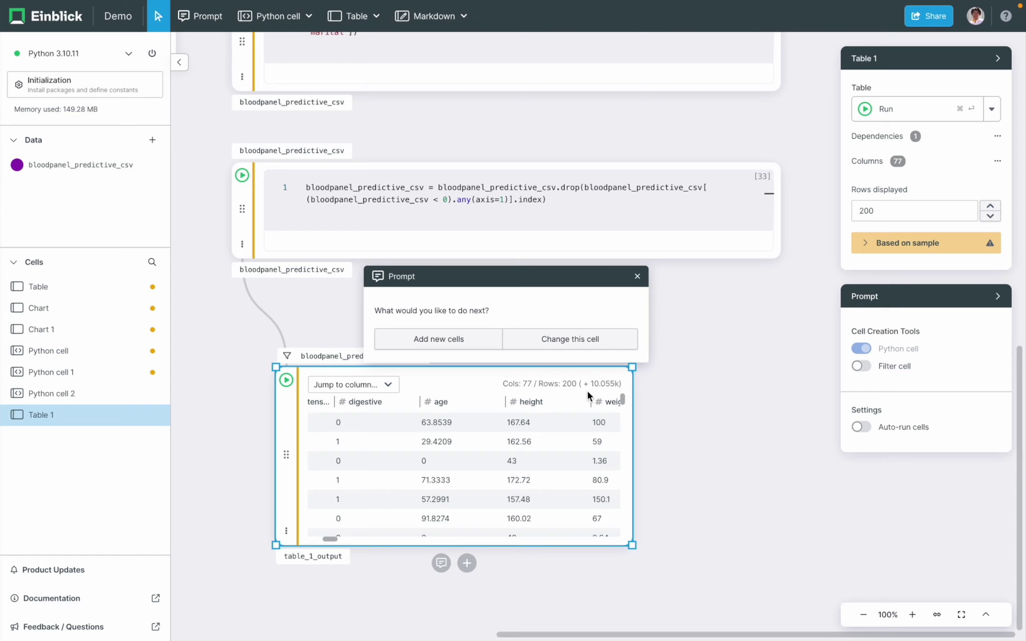
scroll(532, 442, "right", 2)
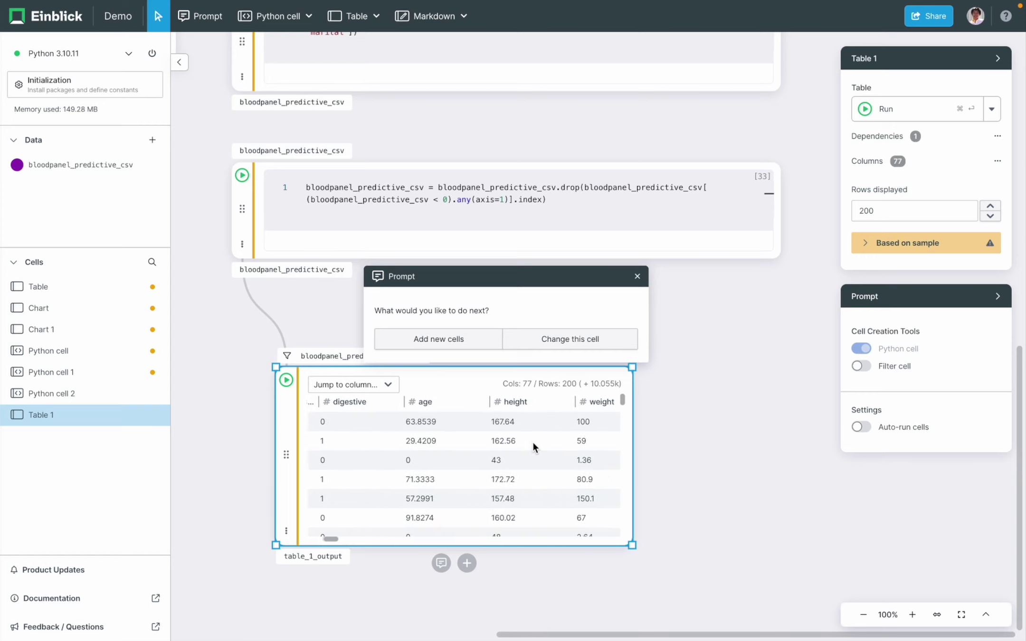
- Remove the extra height chart and the Table 1 output from the canvas
left_click_drag(534, 403, 794, 408)
mouse_move(608, 469)
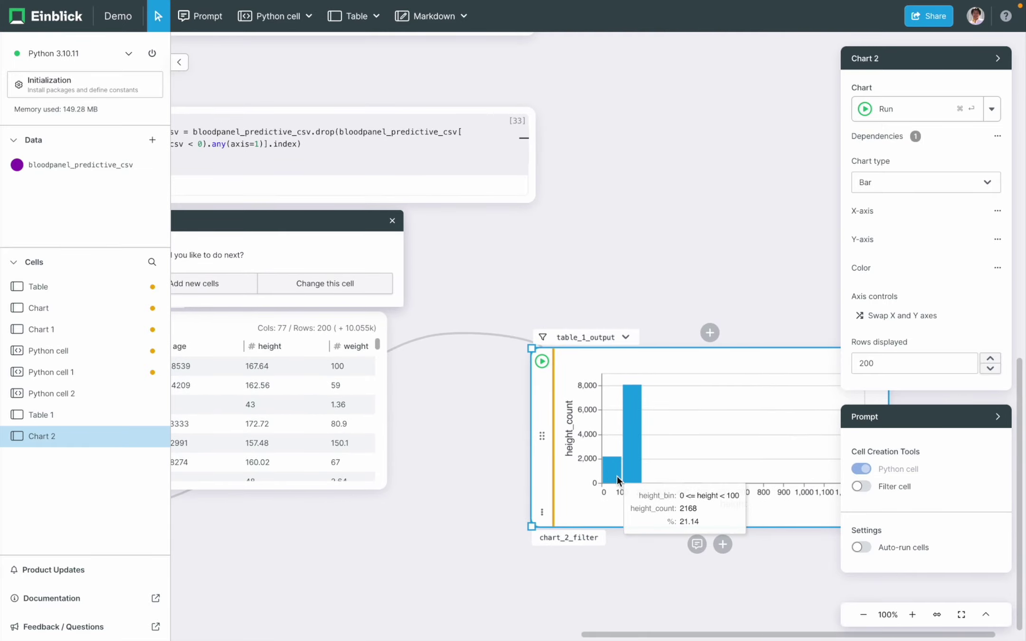
right_click(547, 464)
left_click(572, 494)
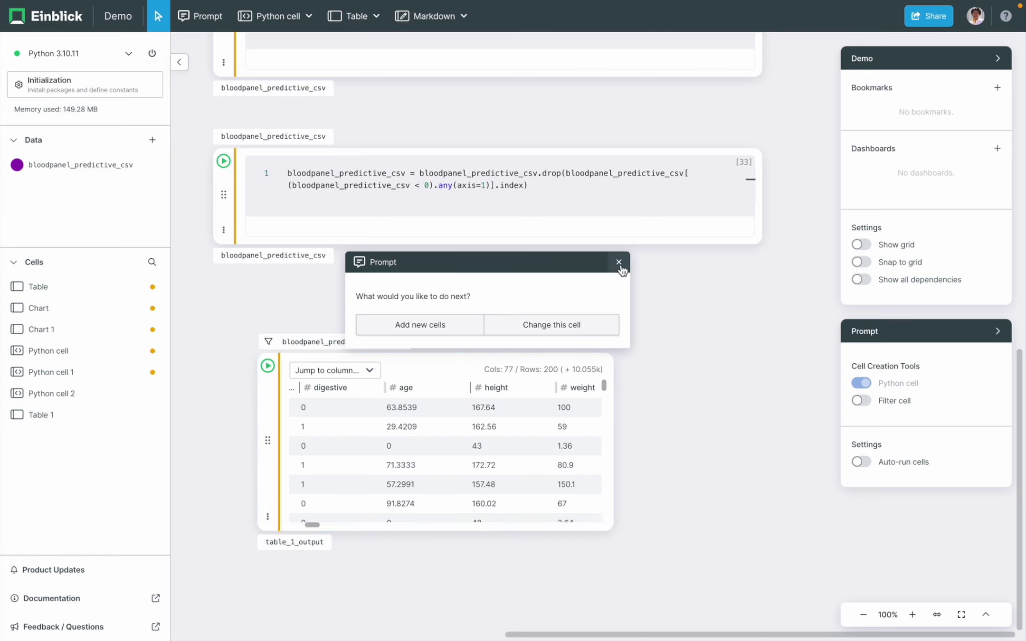
left_click(619, 263)
right_click(268, 442)
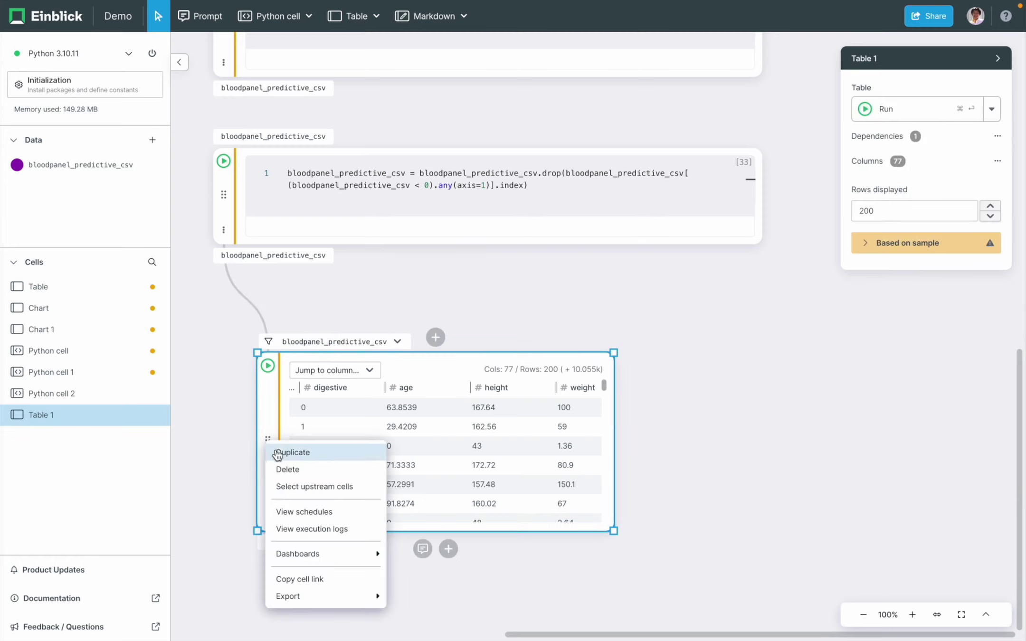
left_click(280, 467)
left_click(488, 234)
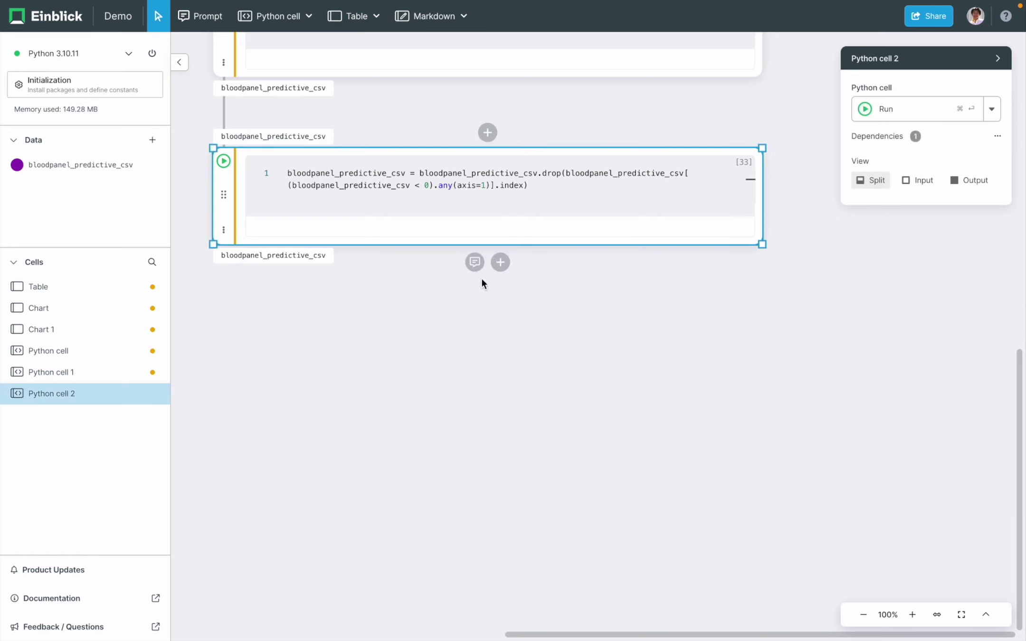
- Prompt a new cell computing bloodpanel_predictive_csv correlations with cancer, then run it
left_click(474, 267)
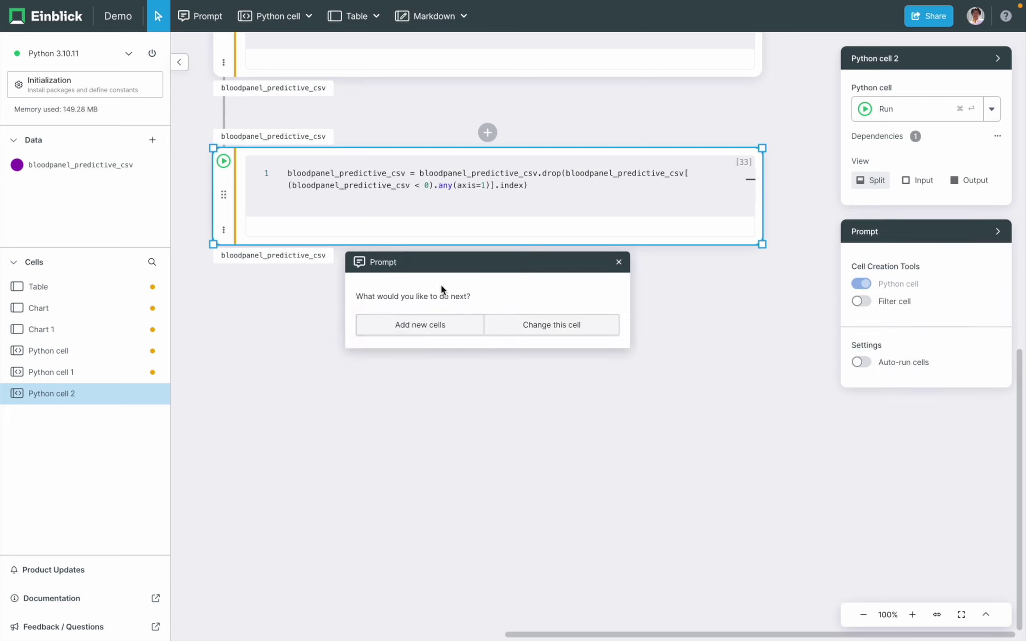
left_click(396, 330)
type("get correlations with `cancer` in df")
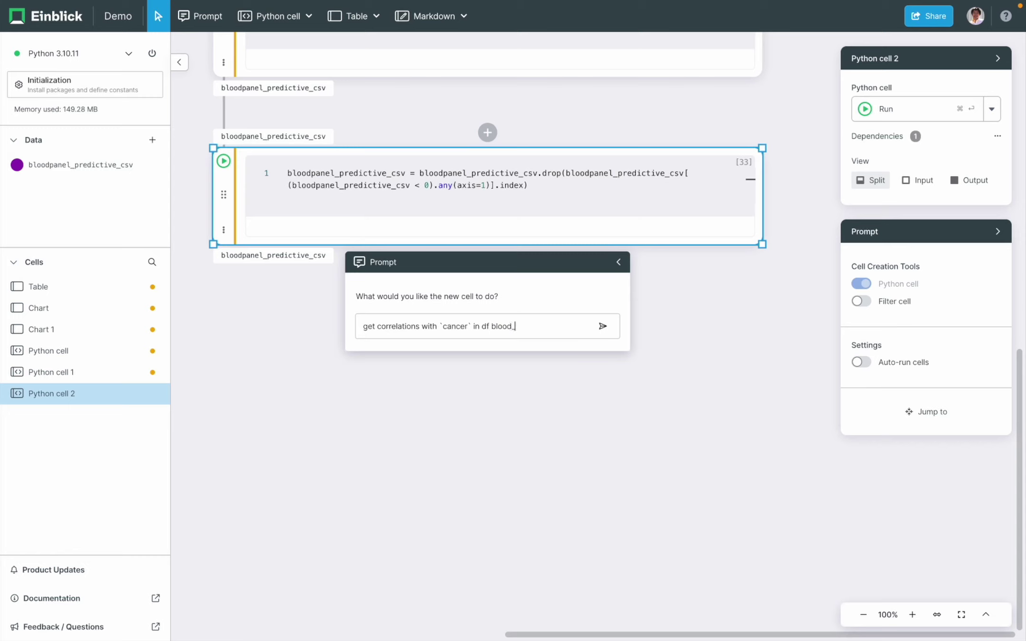
type("redictive_csv")
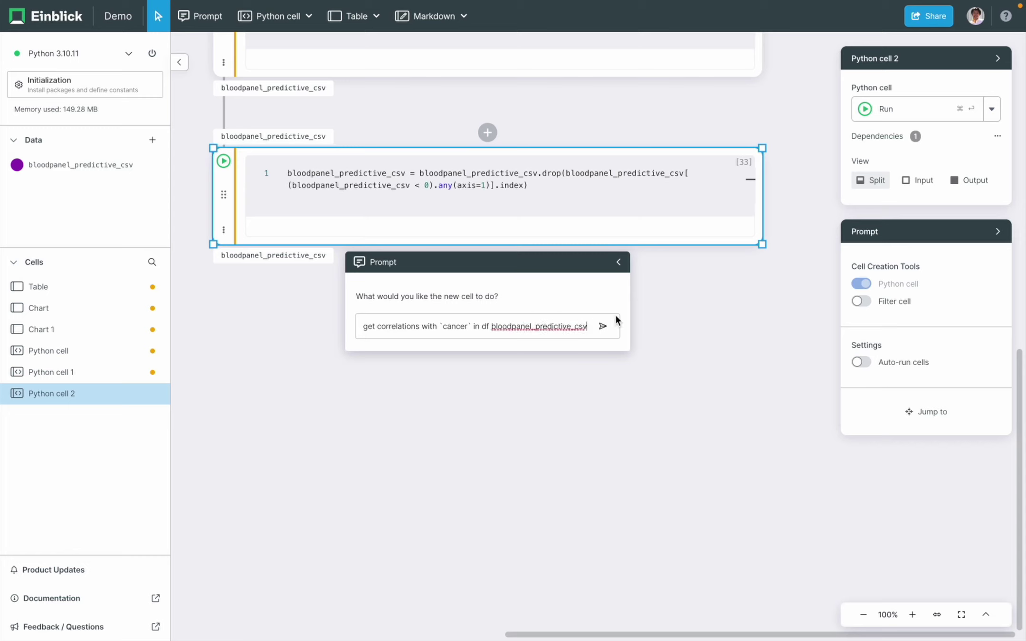
left_click(603, 332)
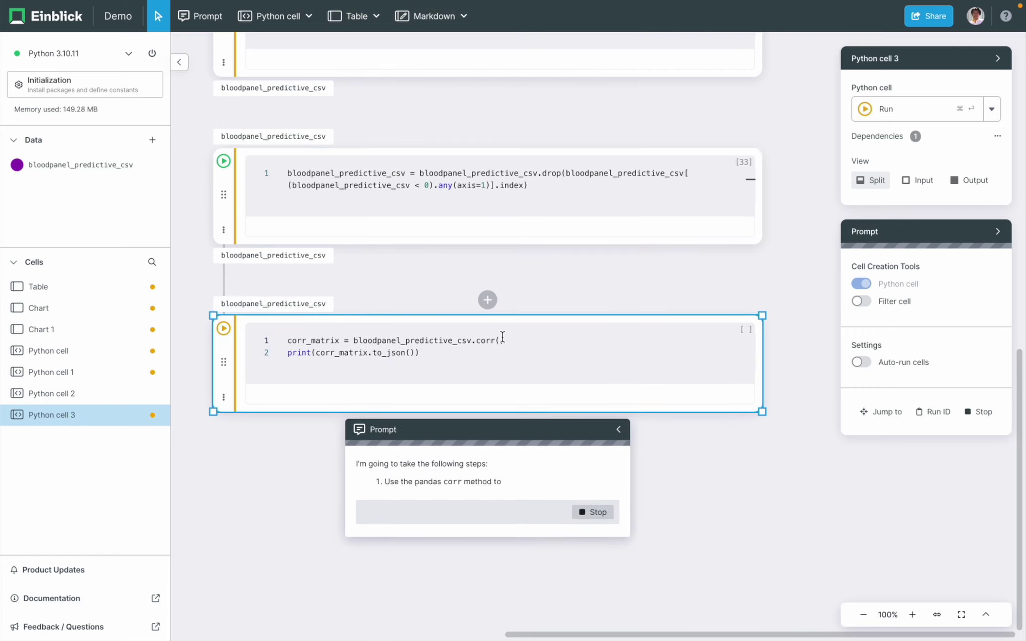
left_click(491, 354)
key("super+Return")
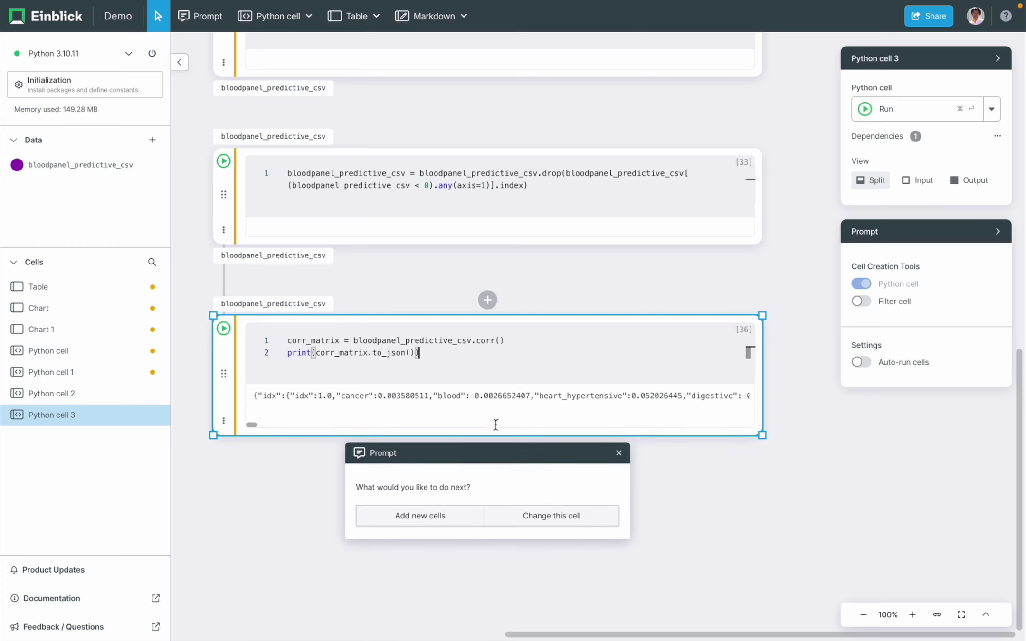
- Revise the correlation cell with 'don't retuen this in json form' and rerun it
scroll(483, 401, "right", 10)
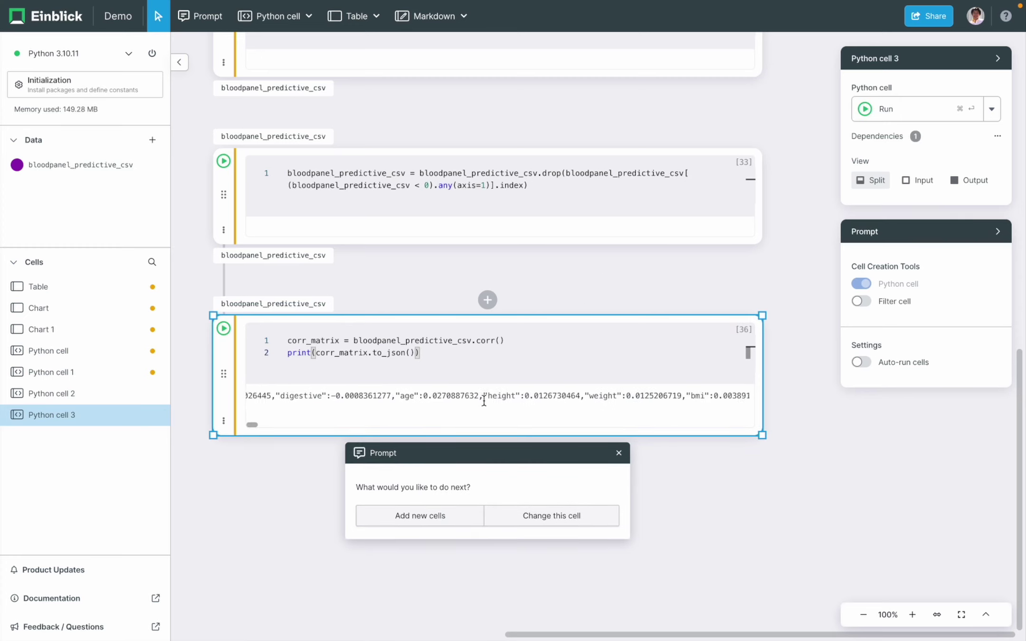
scroll(479, 403, "left", 10)
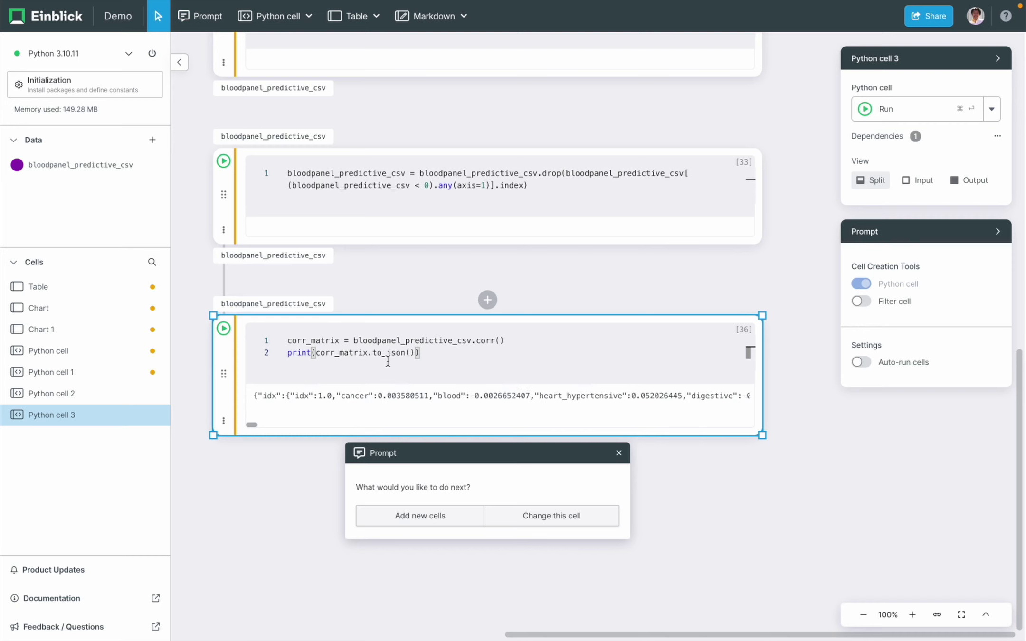
left_click(521, 522)
type("don")
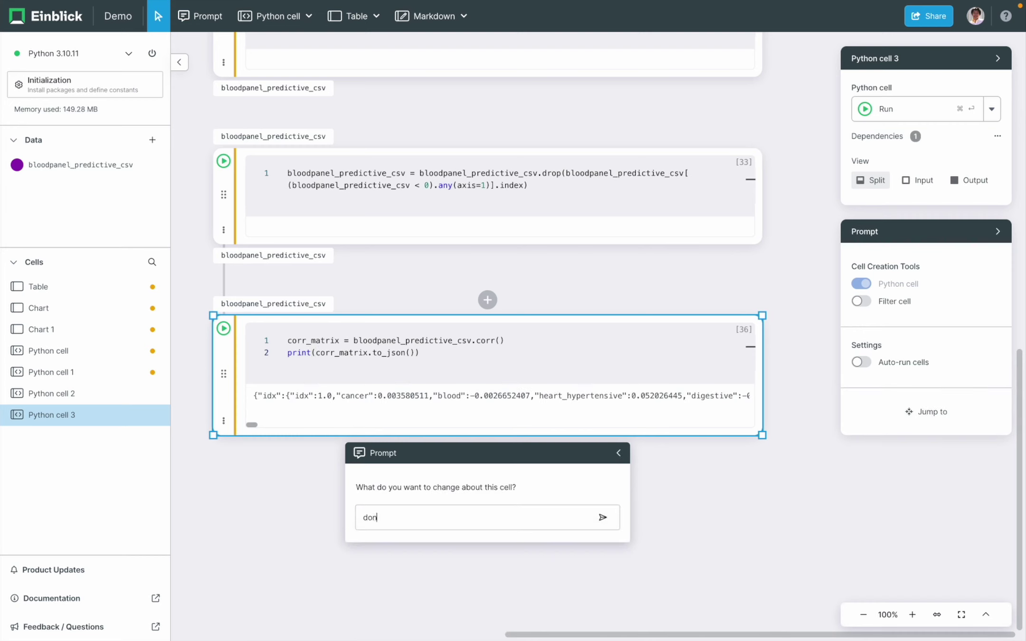
type("'t retue")
type("n this in json format")
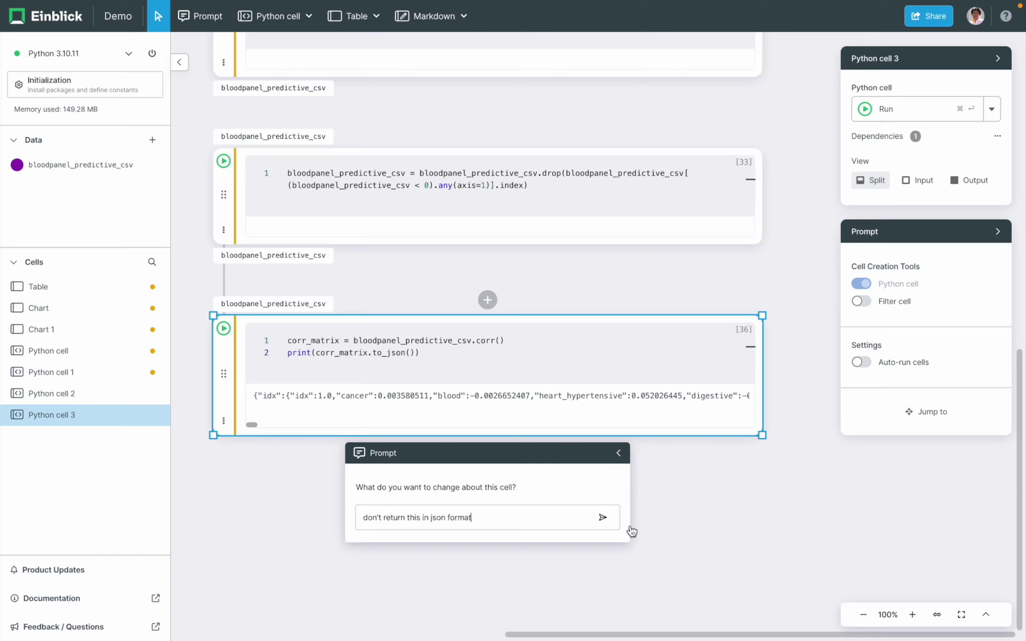
left_click(602, 518)
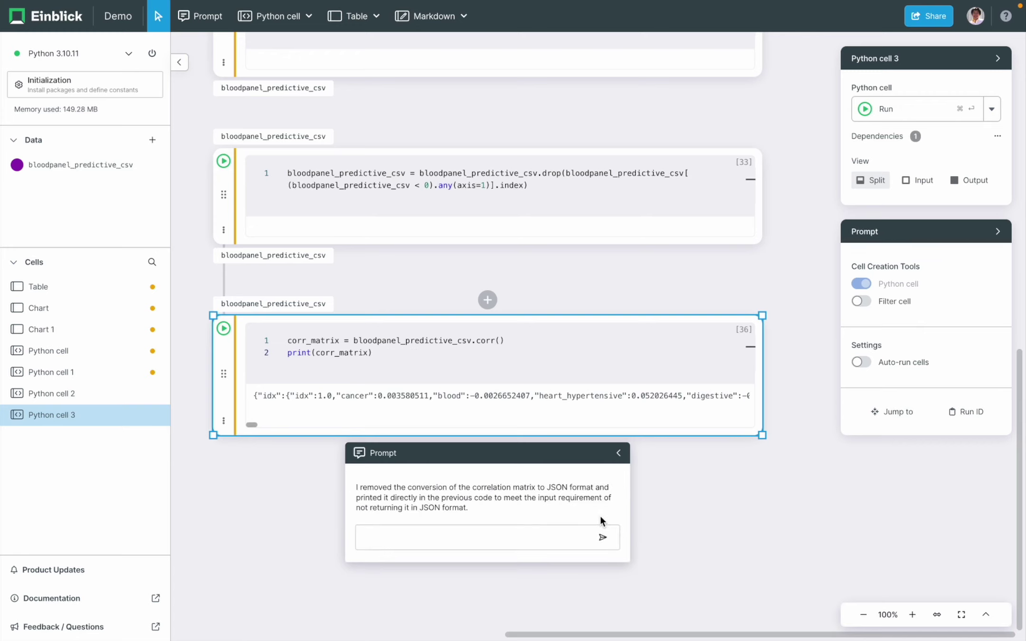
left_click(596, 353)
key("super+Return")
- Print only corr_matrix["cancer"] and rerun the correlation cell
type("[\"cancer\"]")
key("super+Return")
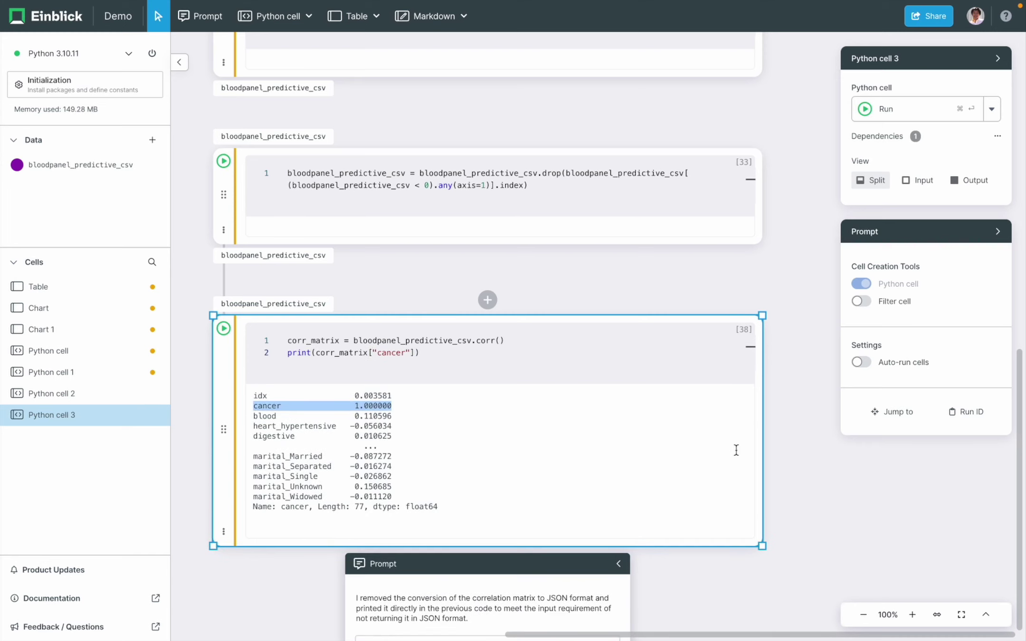
scroll(904, 531, "down", 3)
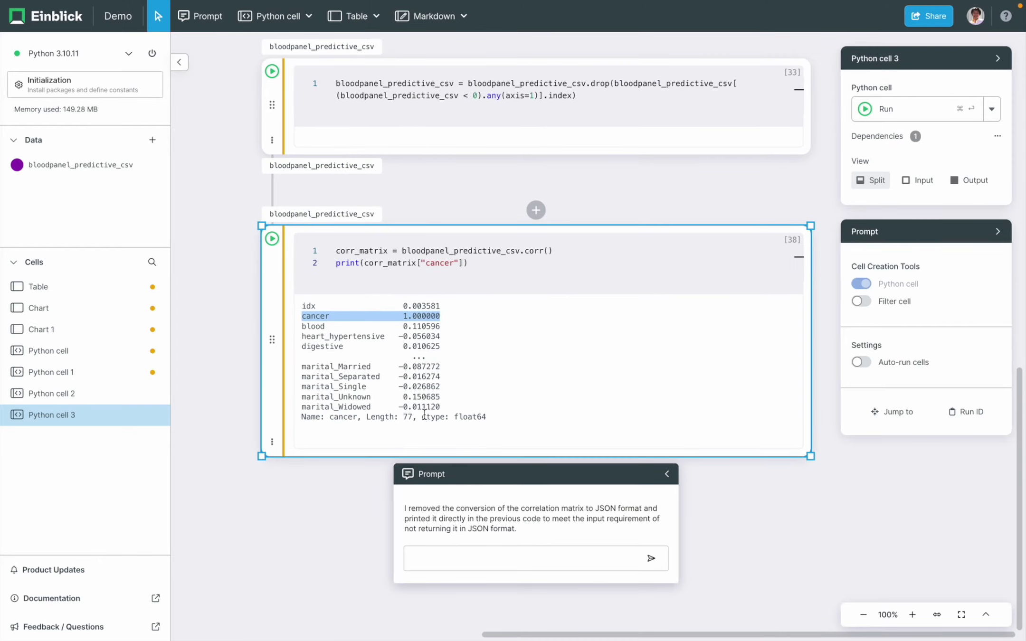
left_click(360, 537)
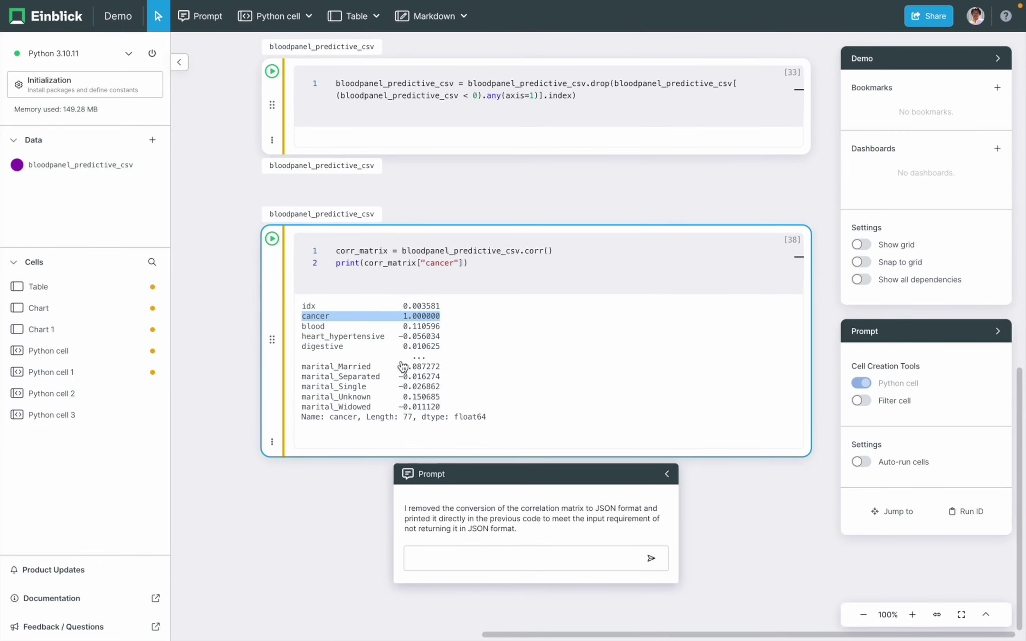
left_click(388, 335)
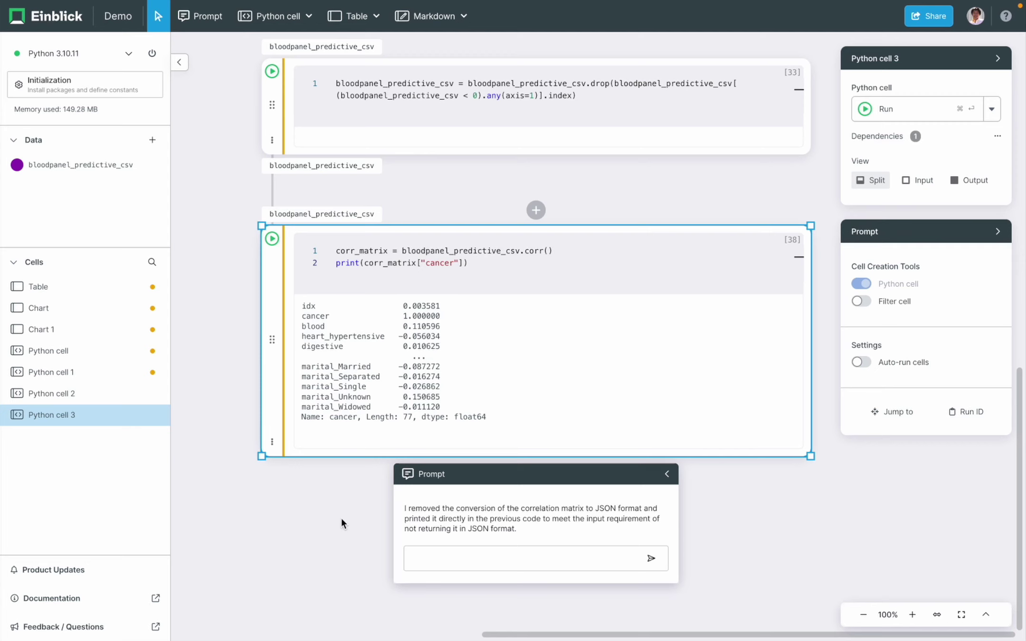
scroll(340, 519, "down", 3)
left_click(506, 155)
- Add corr = corr_matrix["cancer"] to Python cell 3 and rerun it
key("Return")
key("Return")
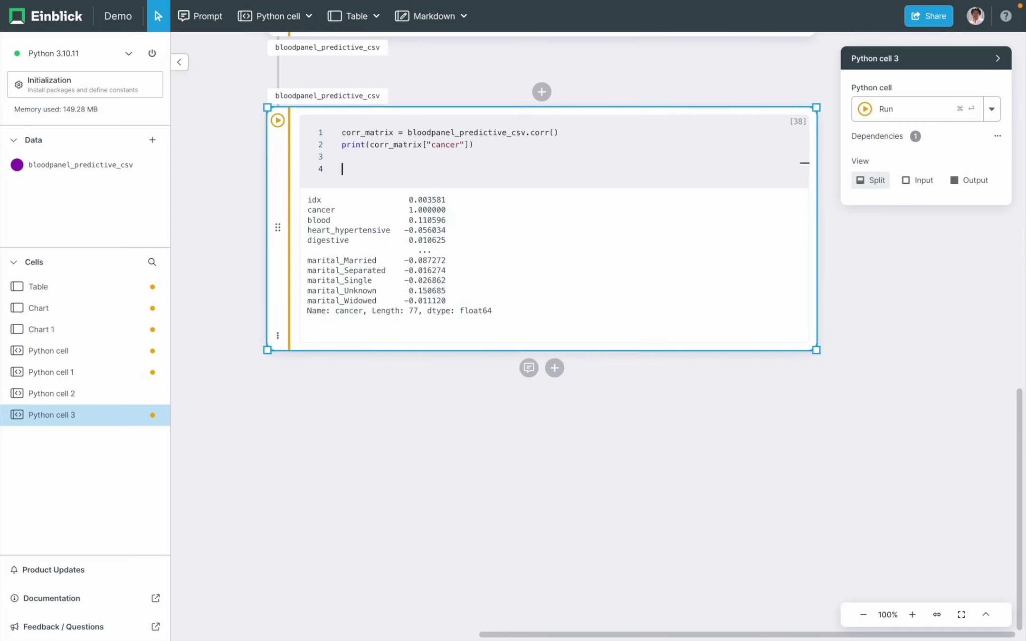
type("corr ")
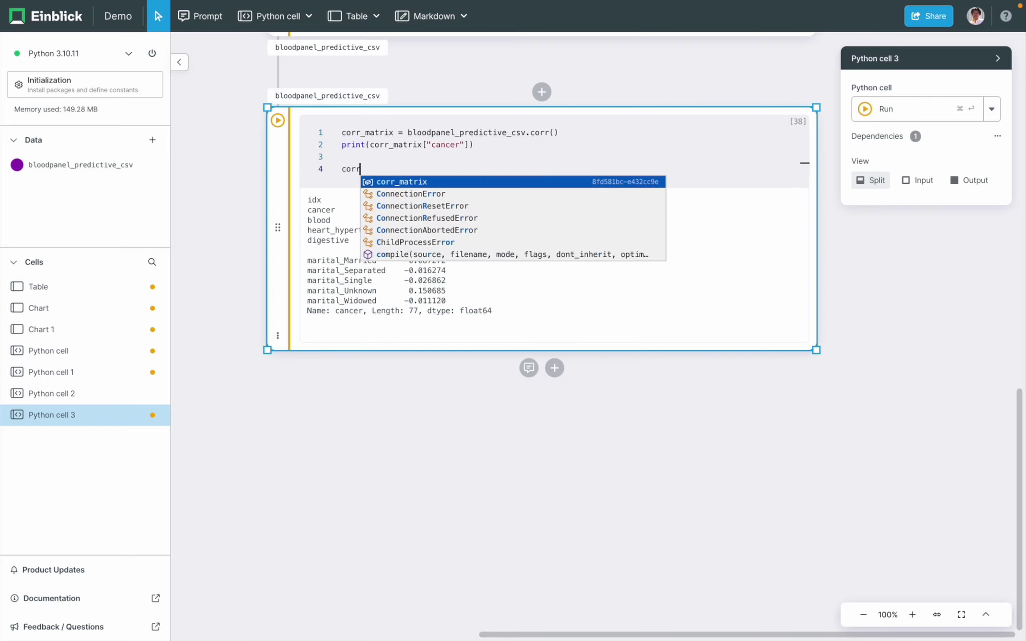
type("= corr_m")
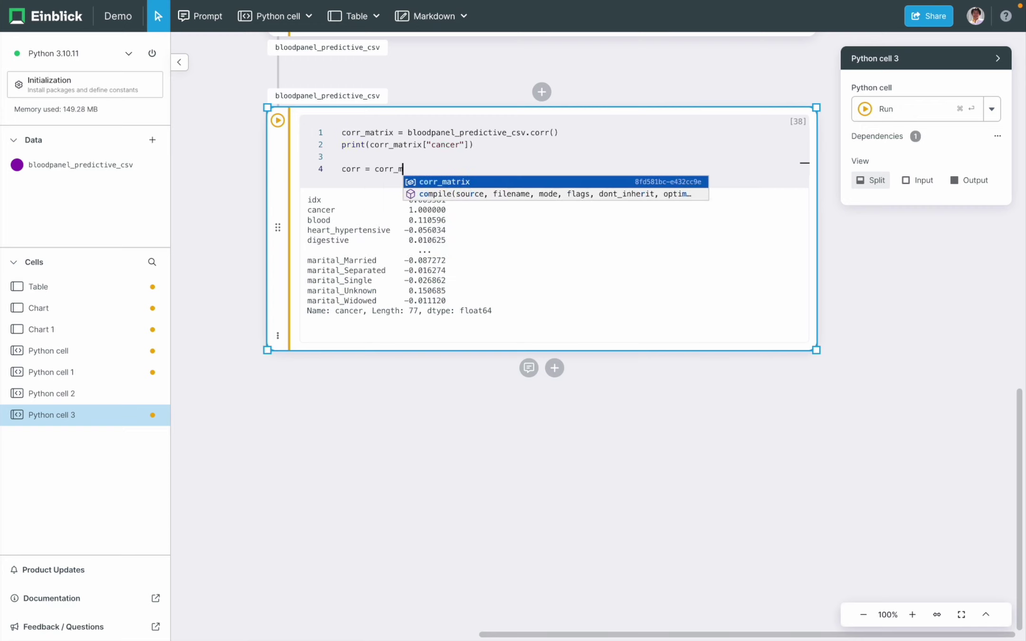
type("atrix[\"cancer\"")
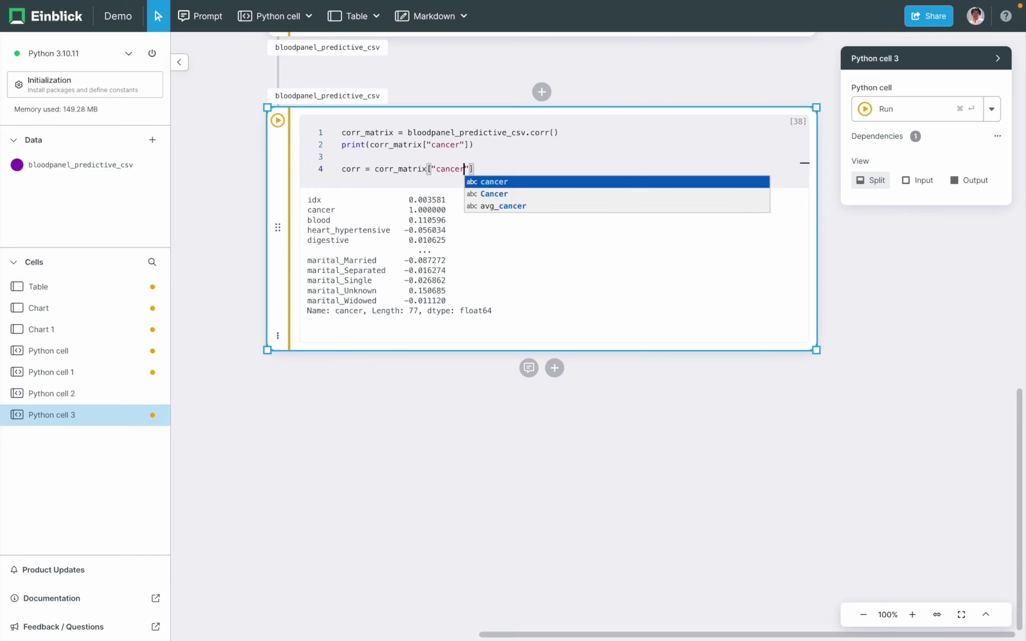
type("]")
key("Return")
key("super+Return")
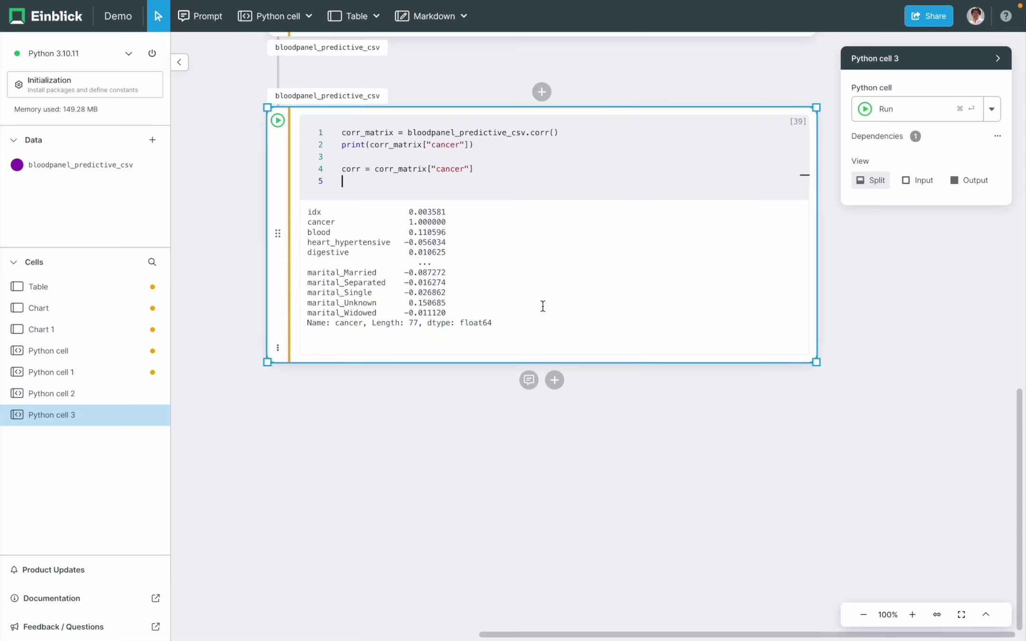
left_click(529, 380)
- Prompt a vertical bar chart of corr labelled by index, and run the generated Python cell 4
left_click(464, 451)
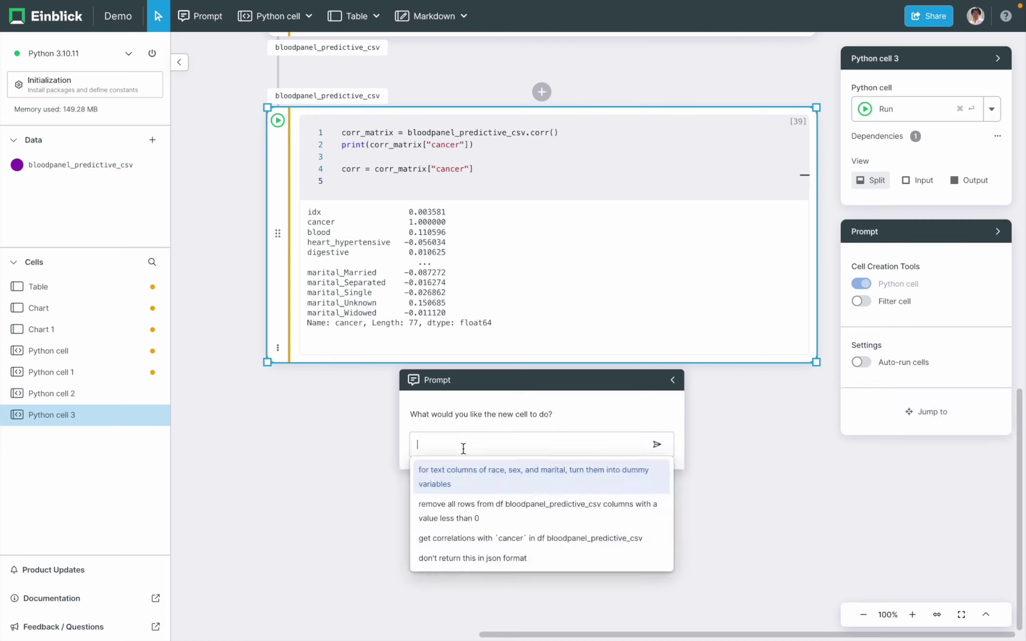
type("make a vertical bar chart from array corr with index as labels")
double_click(538, 446)
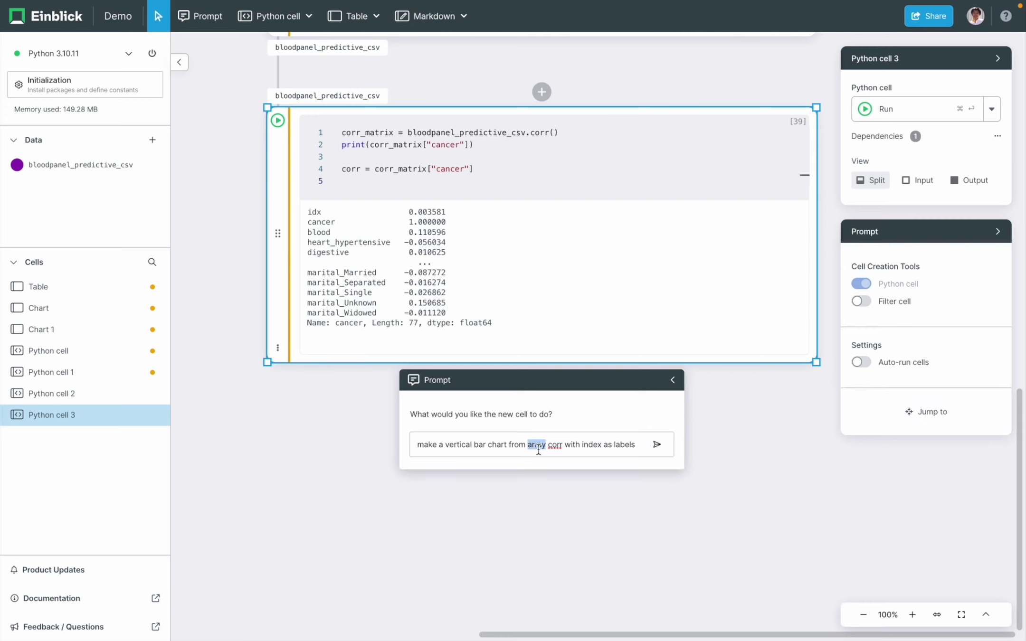
left_click(666, 448)
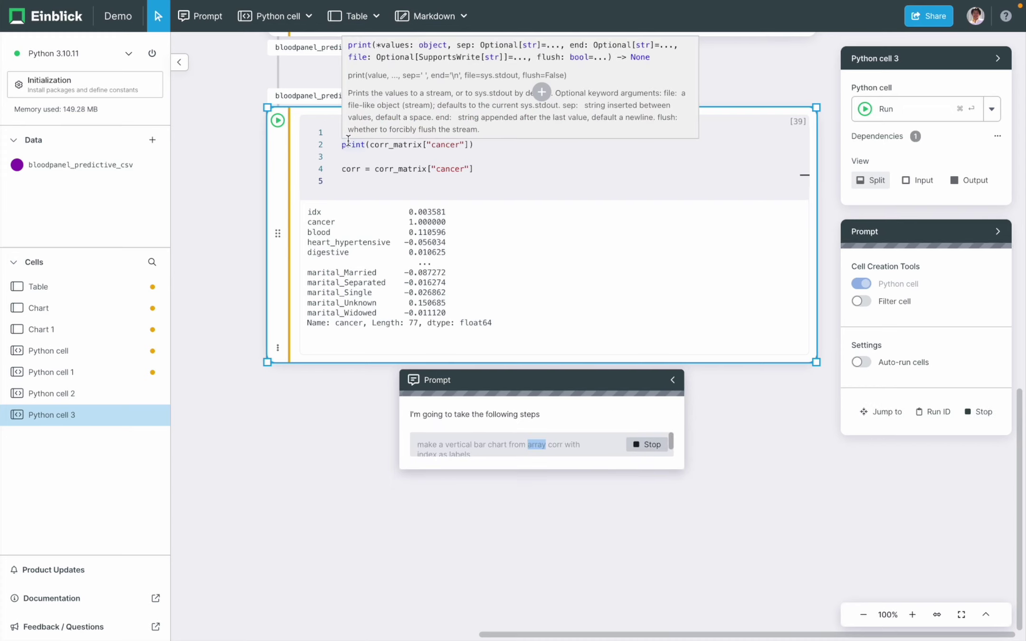
key("super+Return")
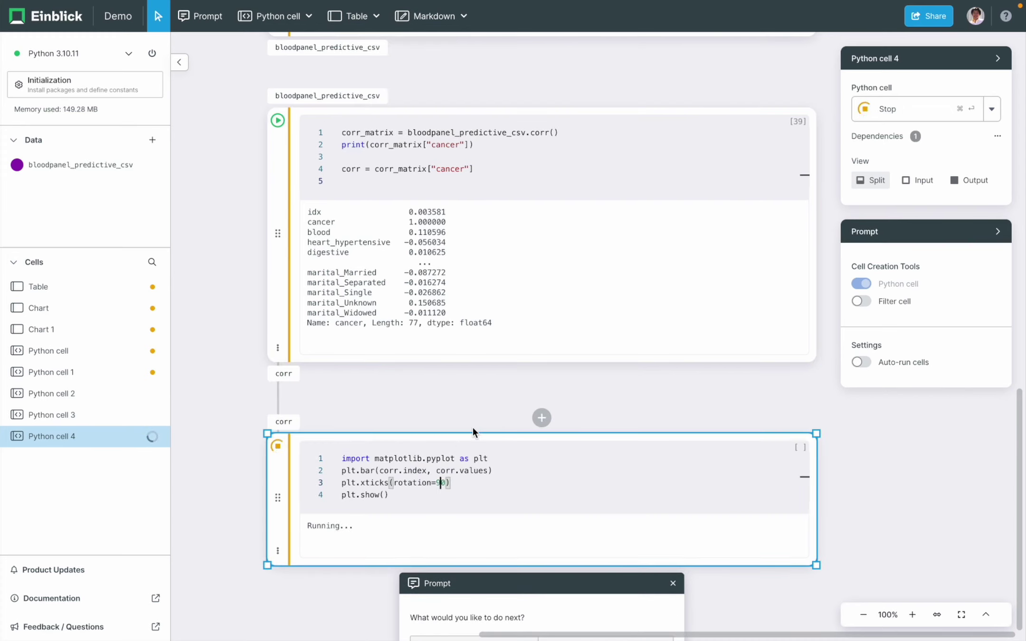
scroll(469, 402, "down", 5)
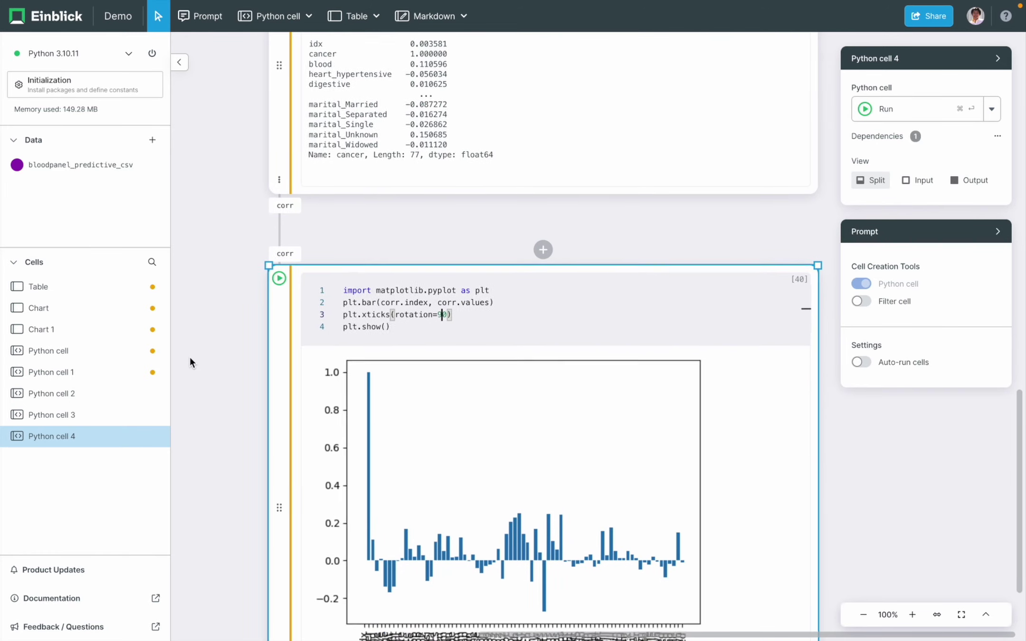
scroll(189, 358, "down", 2)
scroll(189, 358, "down", 2)
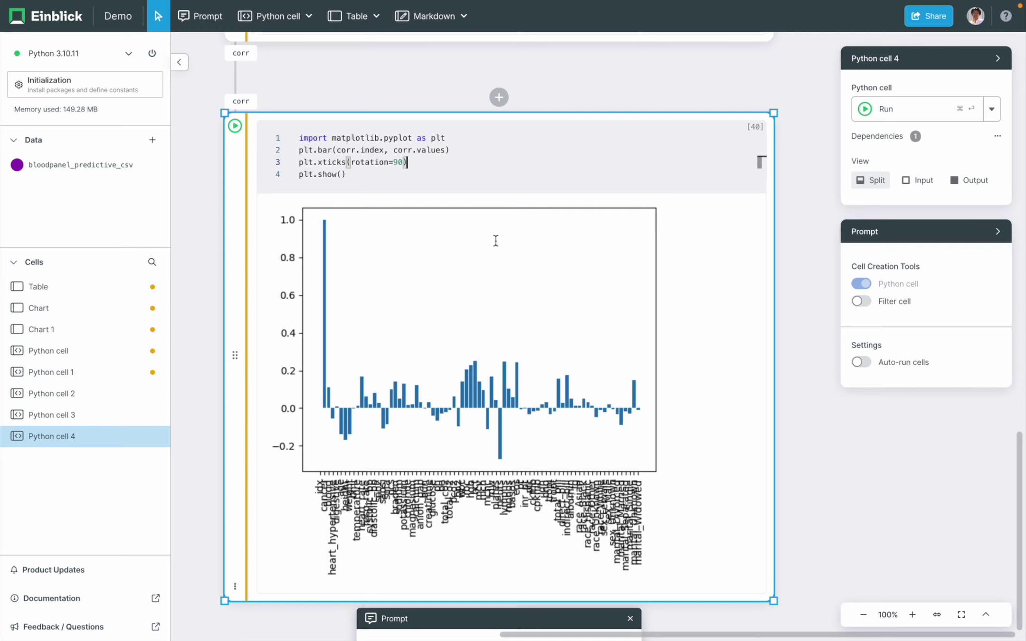
scroll(816, 429, "down", 2)
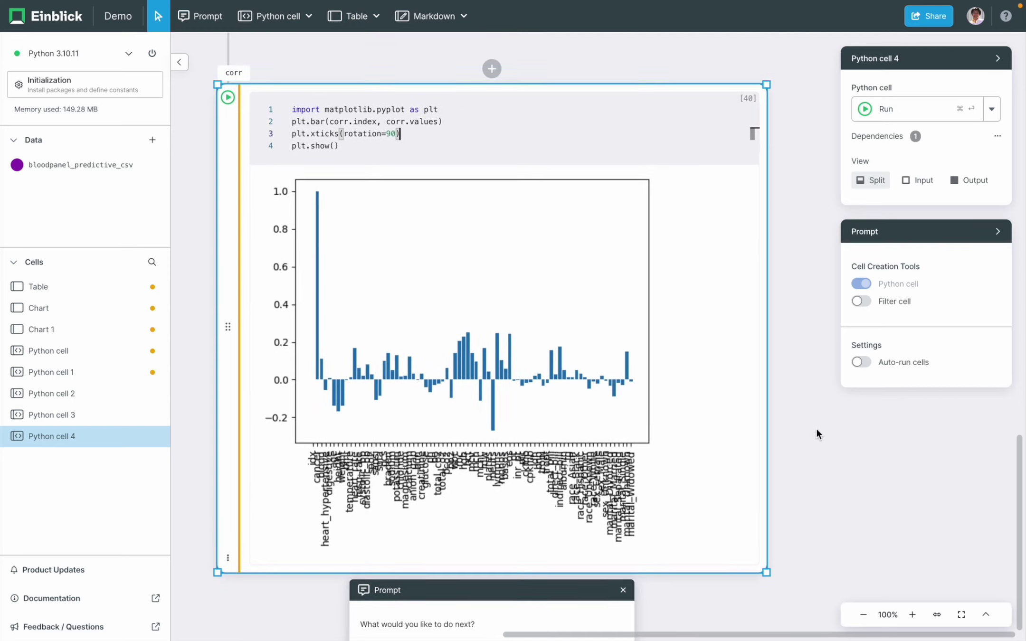
- Have the chart cell revised to sort correlations lowest to highest, then rerun it
left_click(559, 619)
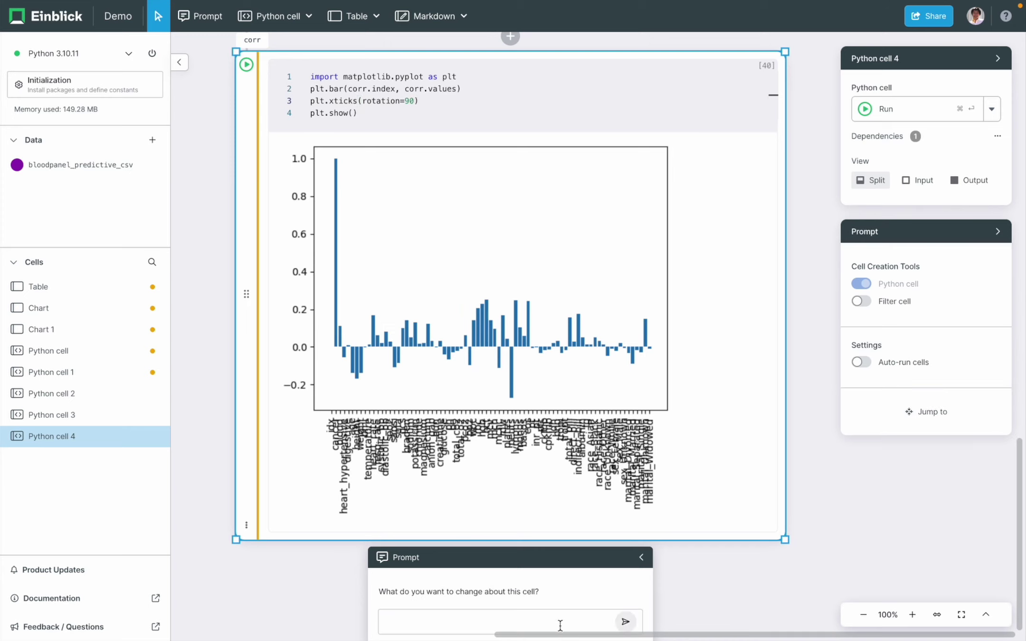
type("reduce the font size and sort f")
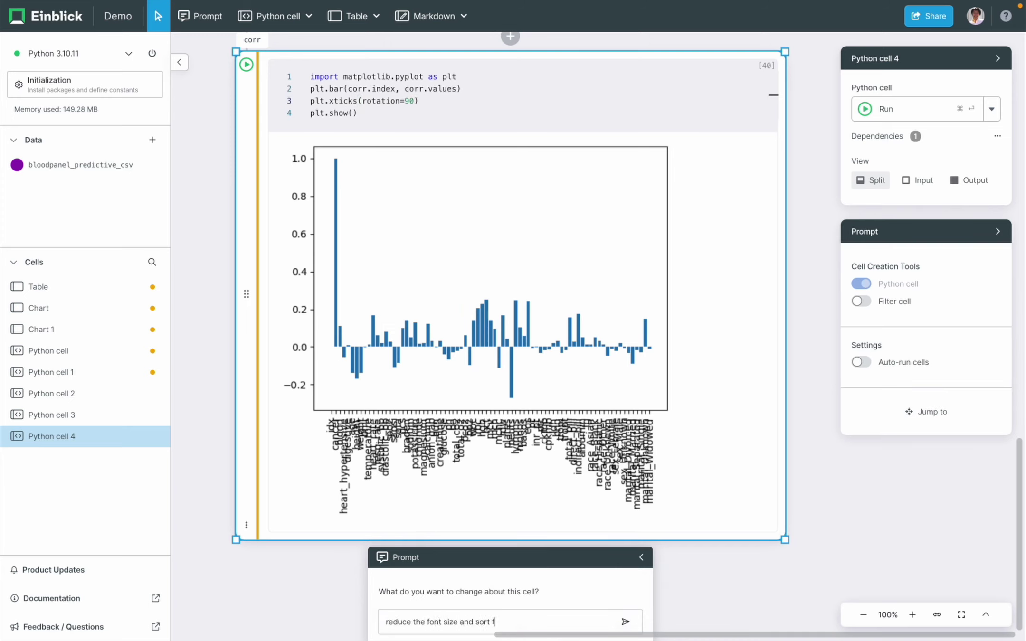
type("ighest value in corr")
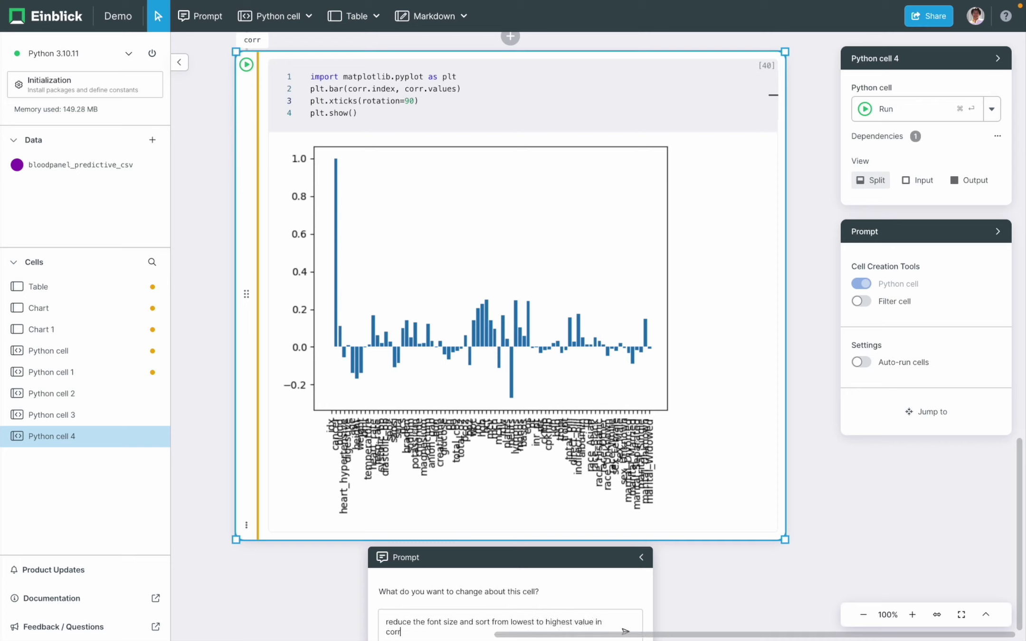
key("Return")
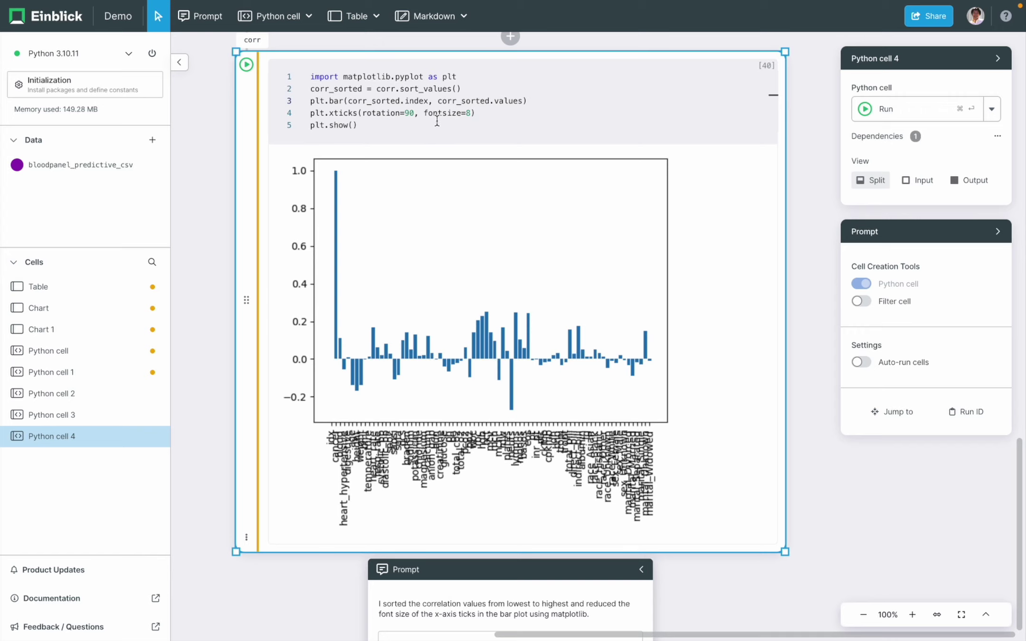
left_click(446, 115)
key("super+Return")
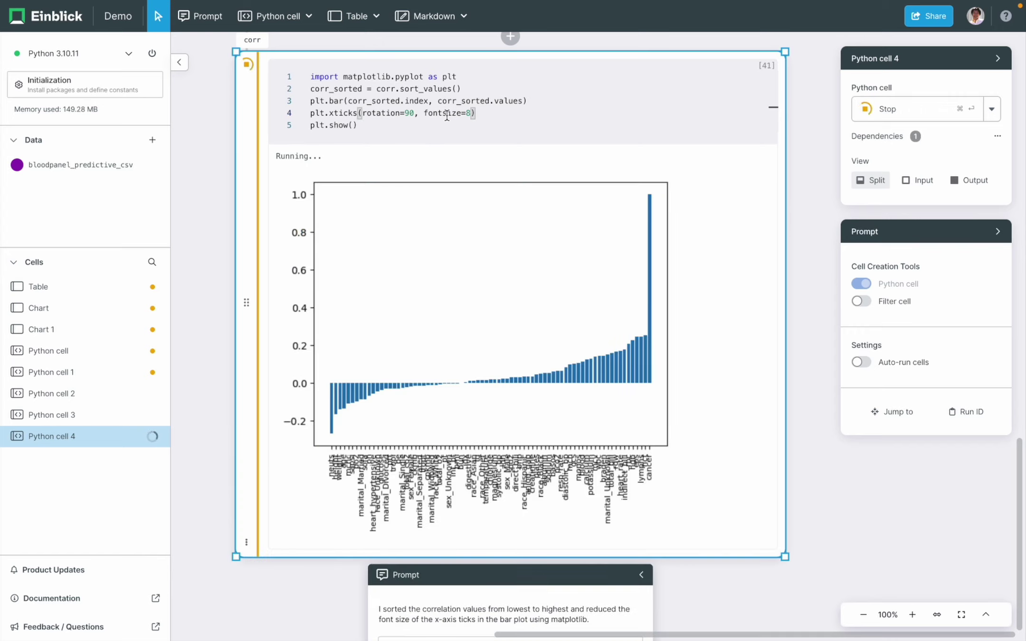
- Change the label font size from 8 to 6 and rerun the chart
left_click(447, 115)
double_click(468, 113)
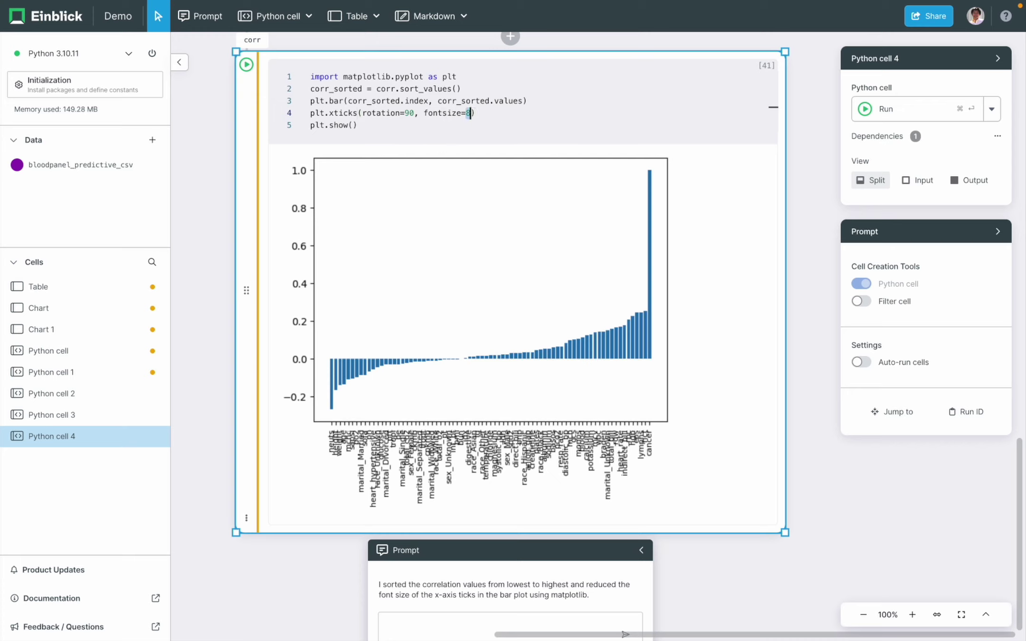
type("6")
key("super+Return")
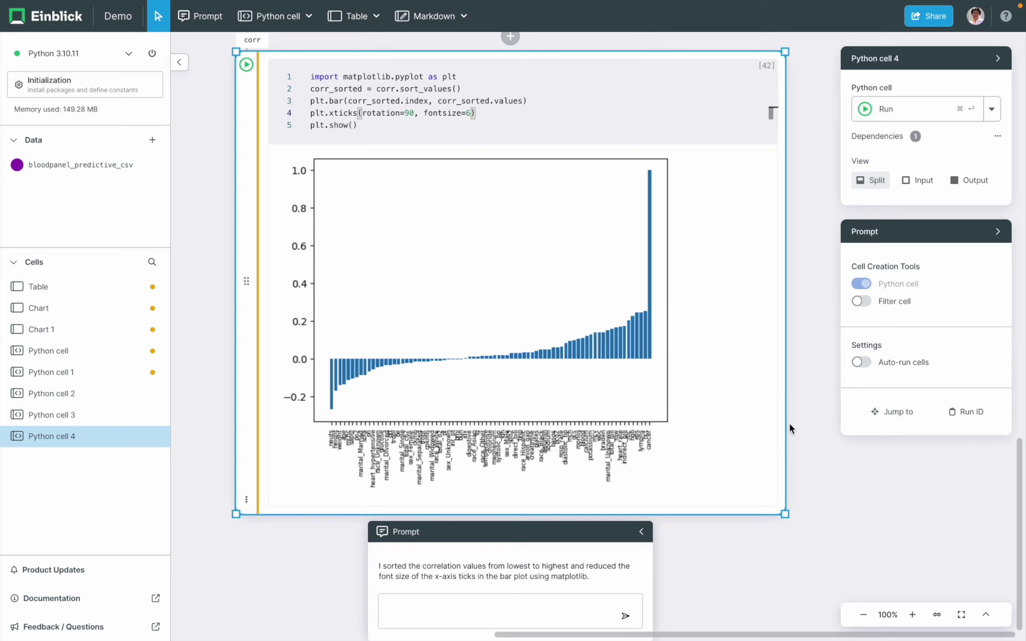
- Widen the chart cell and add plt.subplots(figsize=(18, 6)), then rerun
left_click_drag(786, 428, 924, 429)
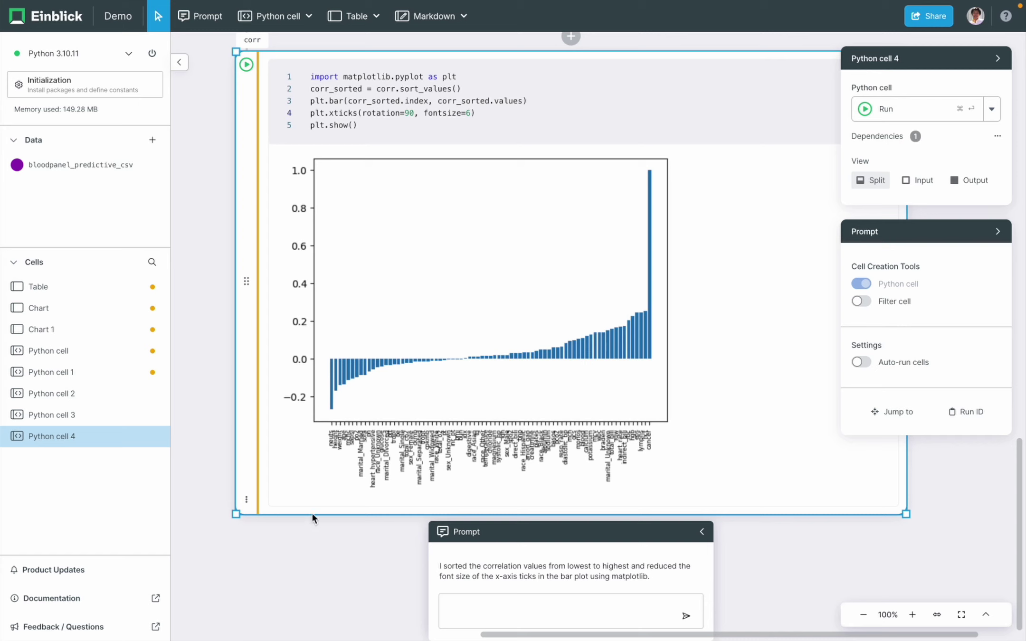
scroll(309, 525, "down", 2)
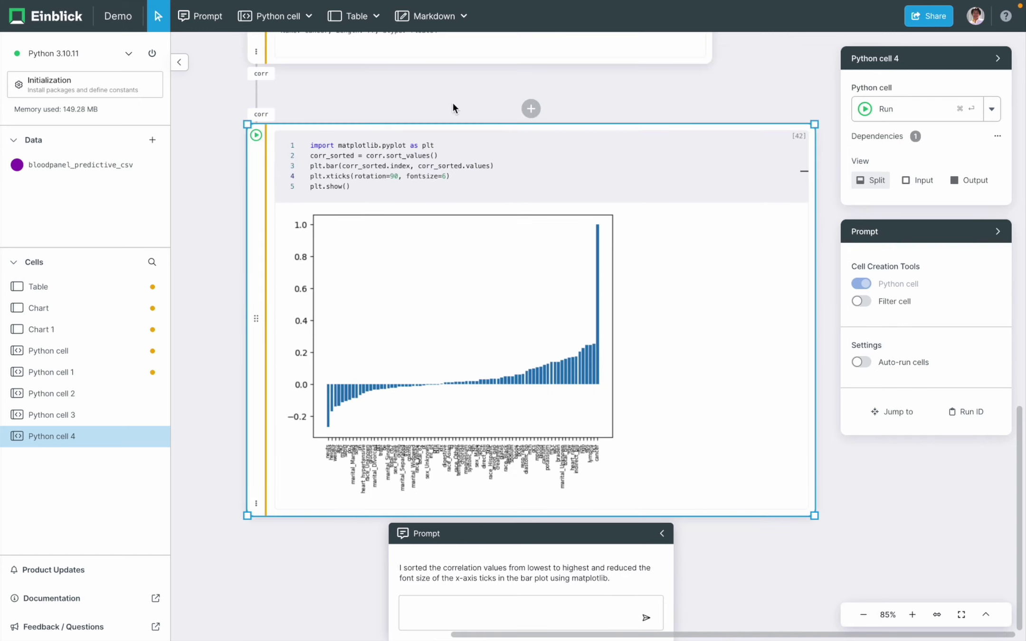
left_click(507, 153)
key("Up")
key("Return")
type("fig, ax = plt.subplots(figsize=(18, 6))")
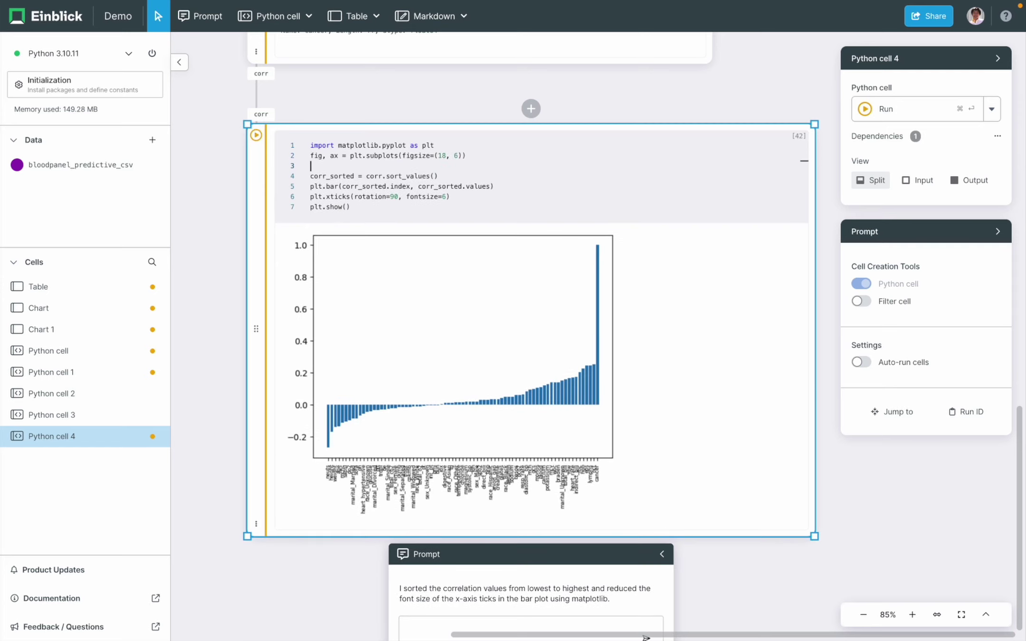
key("super+Return")
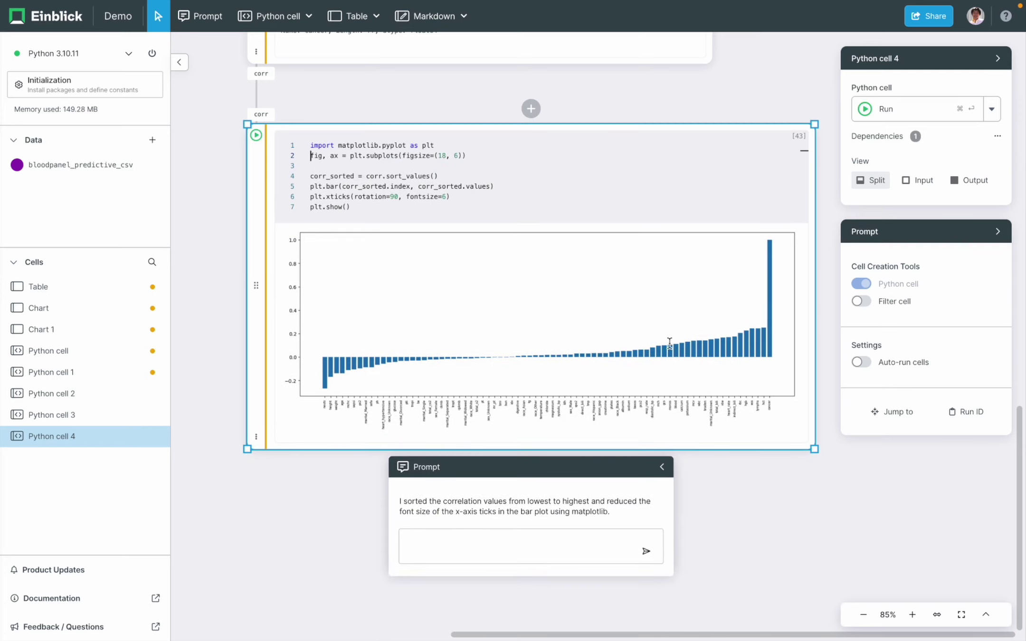
- Set the xtick fontsize to 16 and rerun the chart
scroll(670, 342, "up", 3)
scroll(723, 557, "down", 5)
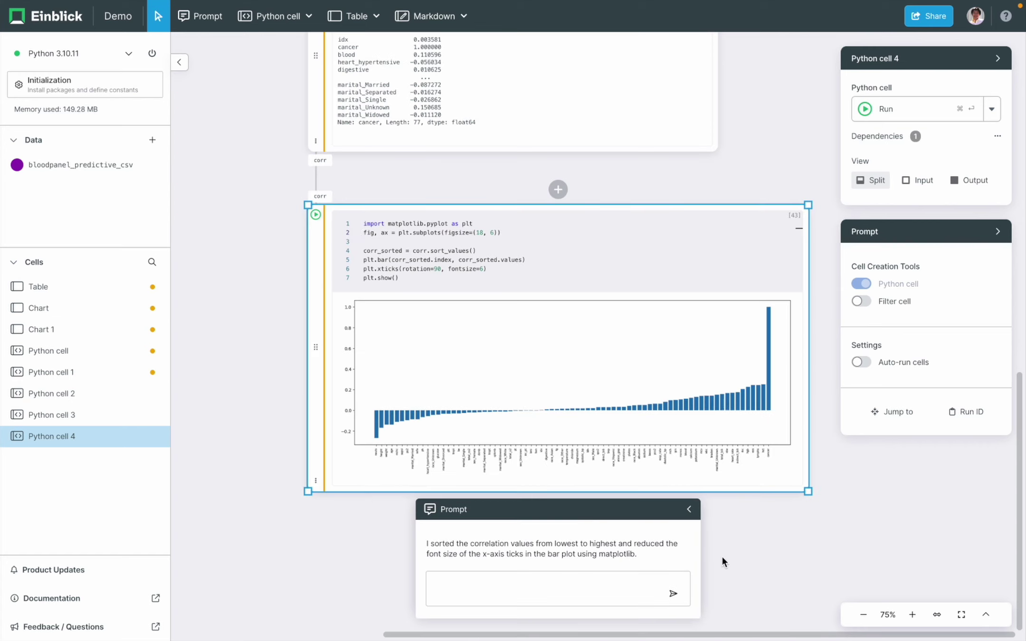
left_click(480, 268)
type("1")
key("super+Return")
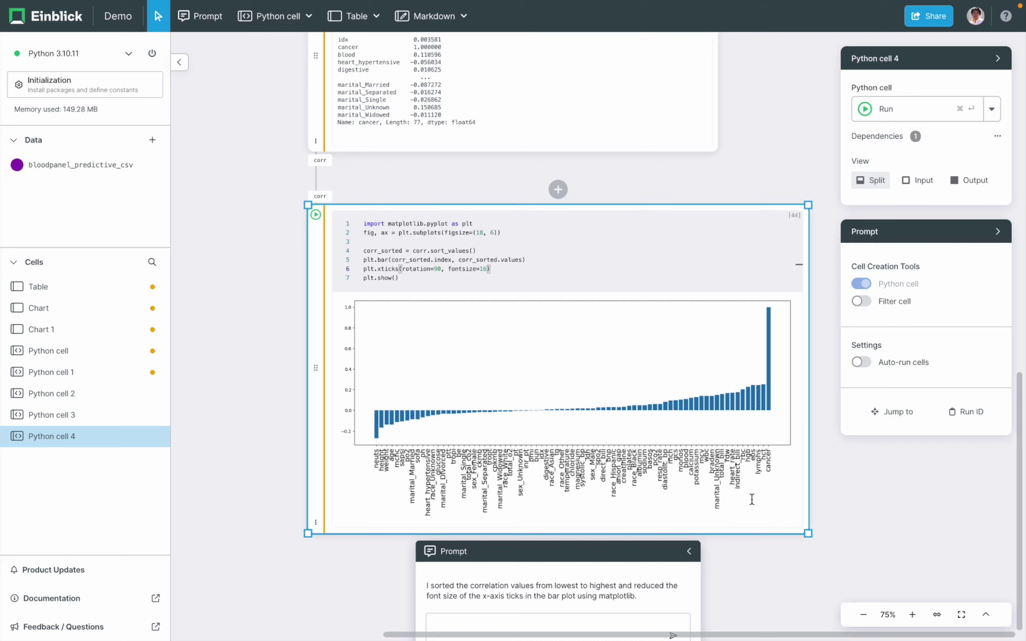
left_click(628, 179)
scroll(627, 179, "up", 5)
- Prompt the AI below the row-filtering cell for a bloodpanel_predictive_csv correlation heatmap and run generated cell 5
scroll(637, 179, "right", 3)
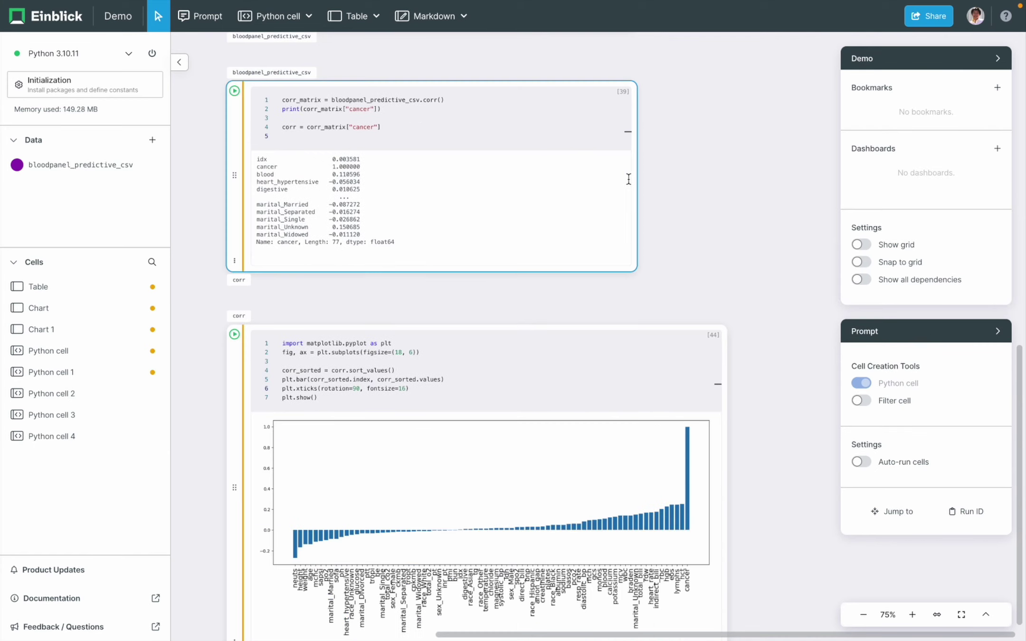
scroll(653, 176, "up", 5)
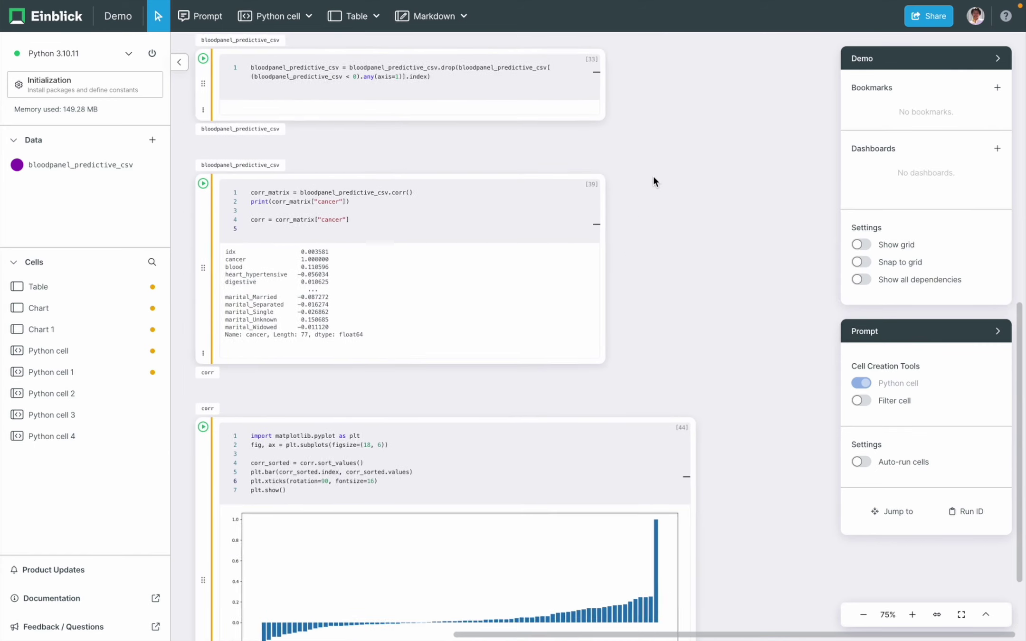
scroll(654, 176, "right", 2)
left_click(535, 137)
left_click(535, 136)
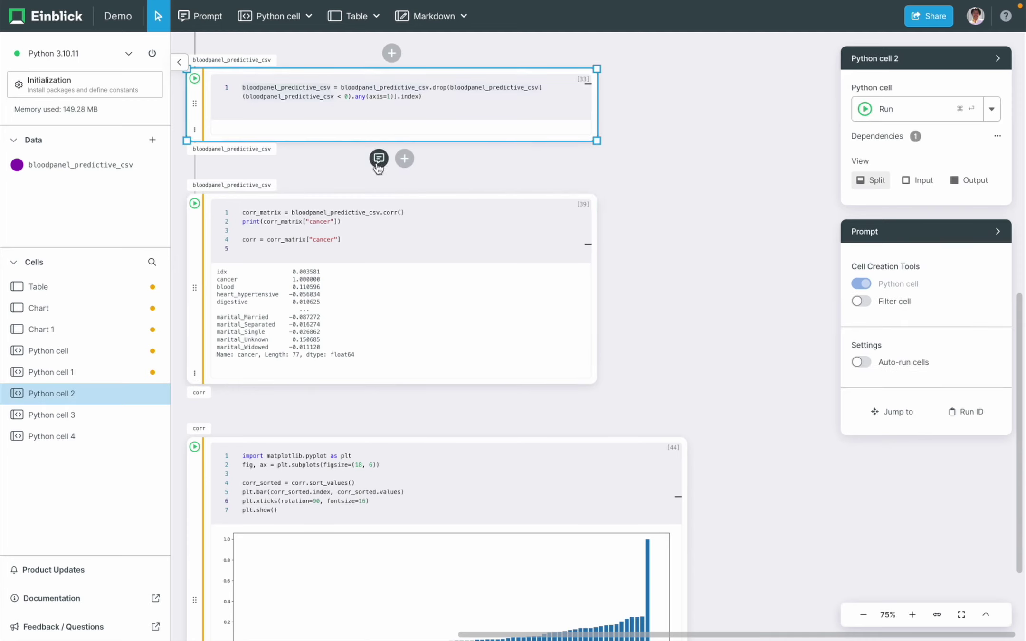
left_click(379, 158)
left_click(361, 221)
type("show me the correlations in bloodpanel_predictive_csv as a heatmap")
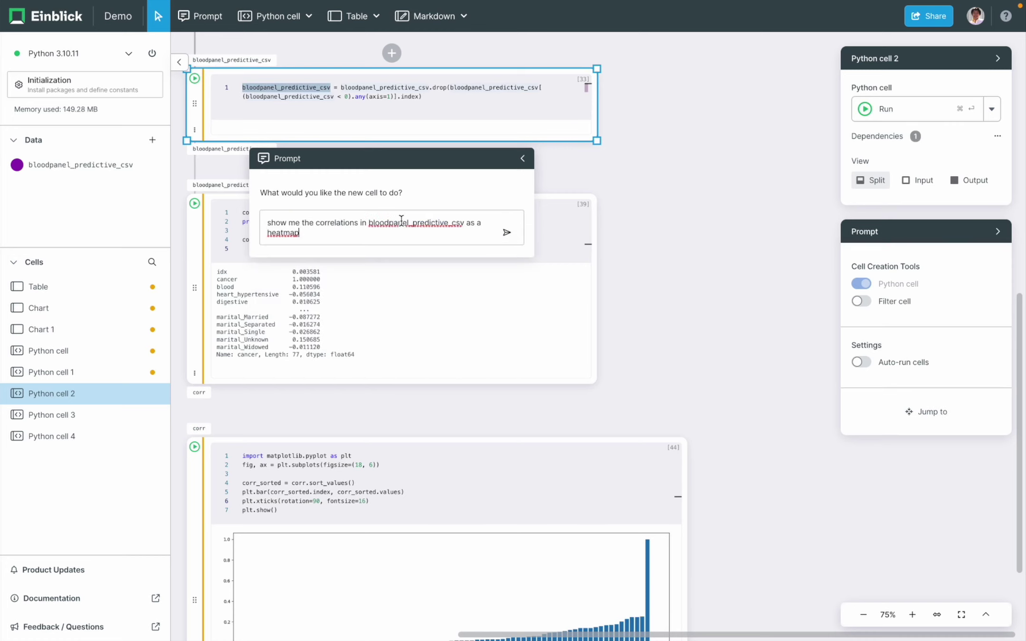
left_click(506, 232)
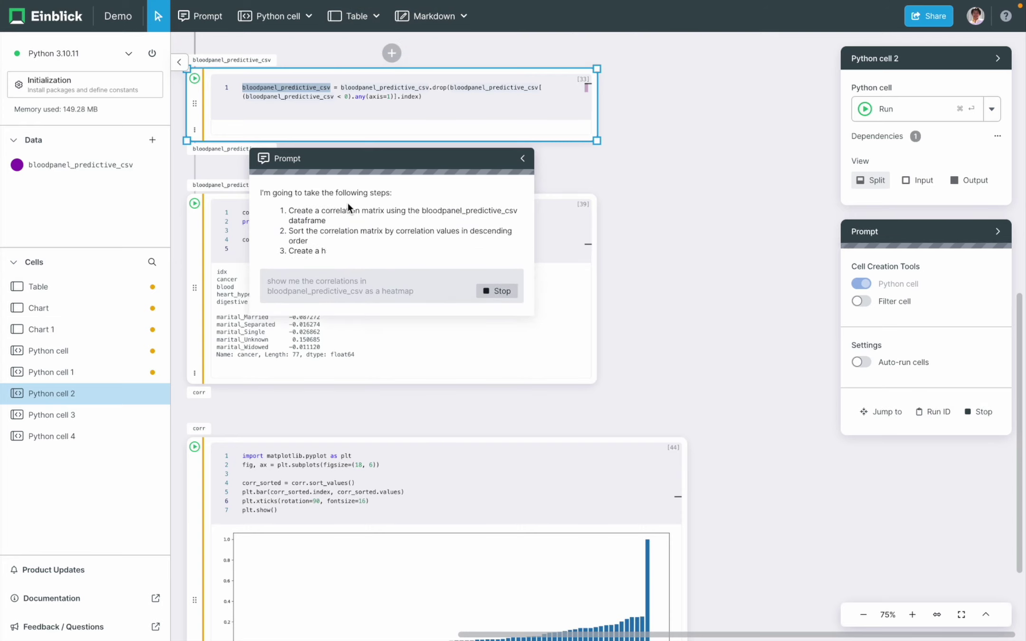
key("super+Return")
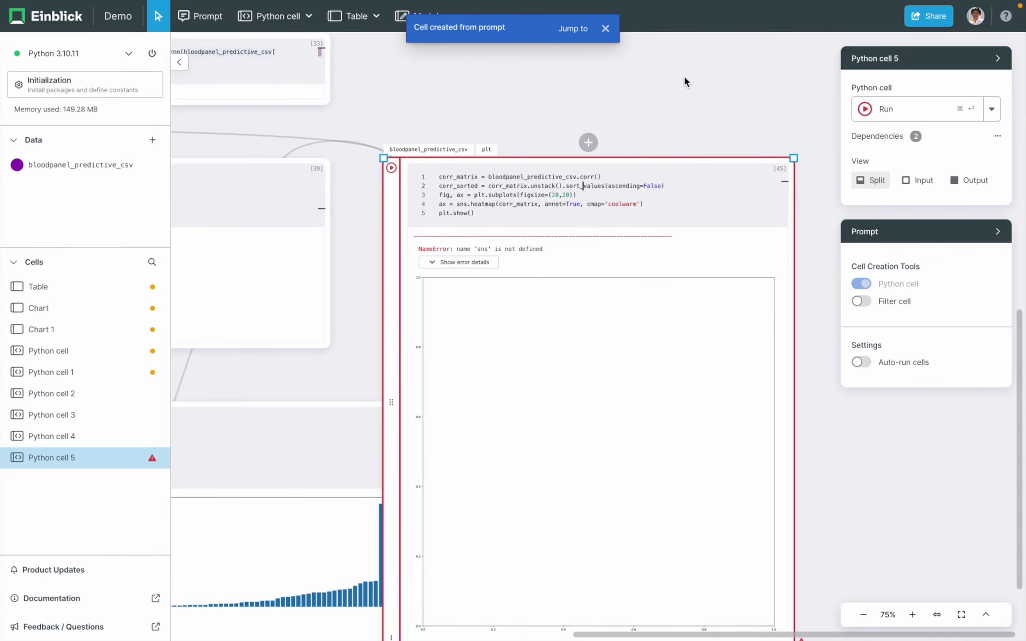
- Add 'import seaborn as sns' as line 1 of cell 5 and re-run it to render the heatmap
key("super+Up")
key("Return")
type("import ")
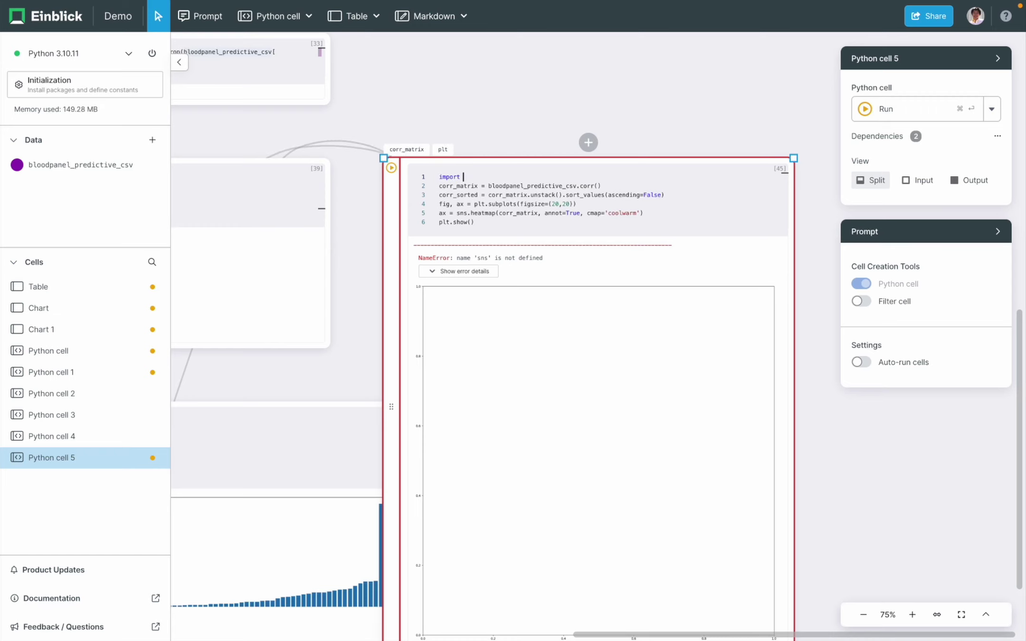
type("sns")
key("super+Return")
key("BackSpace")
key("BackSpace")
type("eaborn as sns")
key("super+Return")
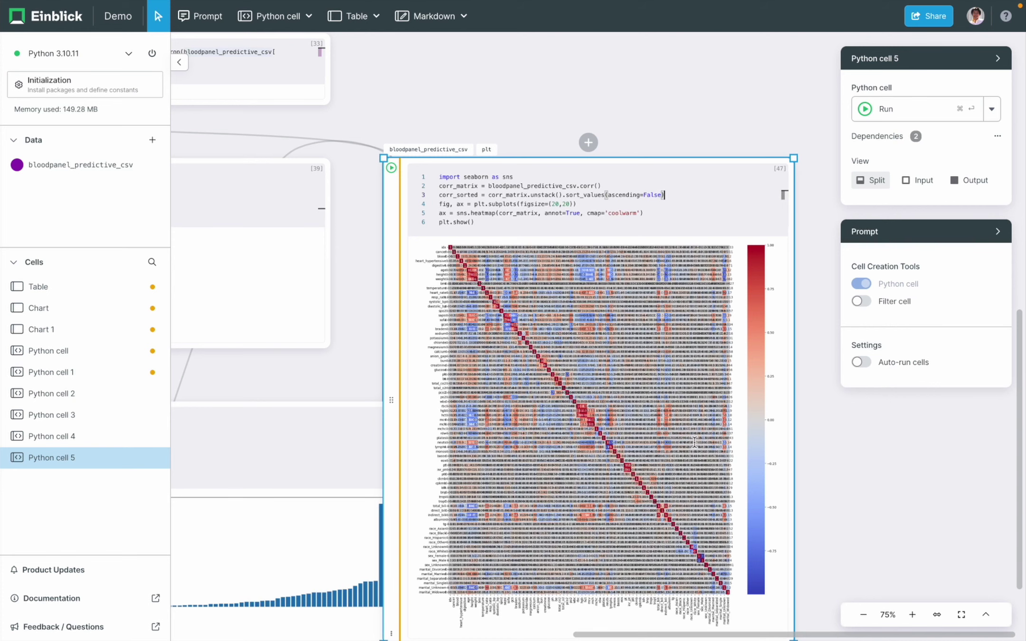
- Widen the heatmap cell, nudge it right, and review its figsize code from line 4 onward
left_click_drag(796, 403, 996, 404)
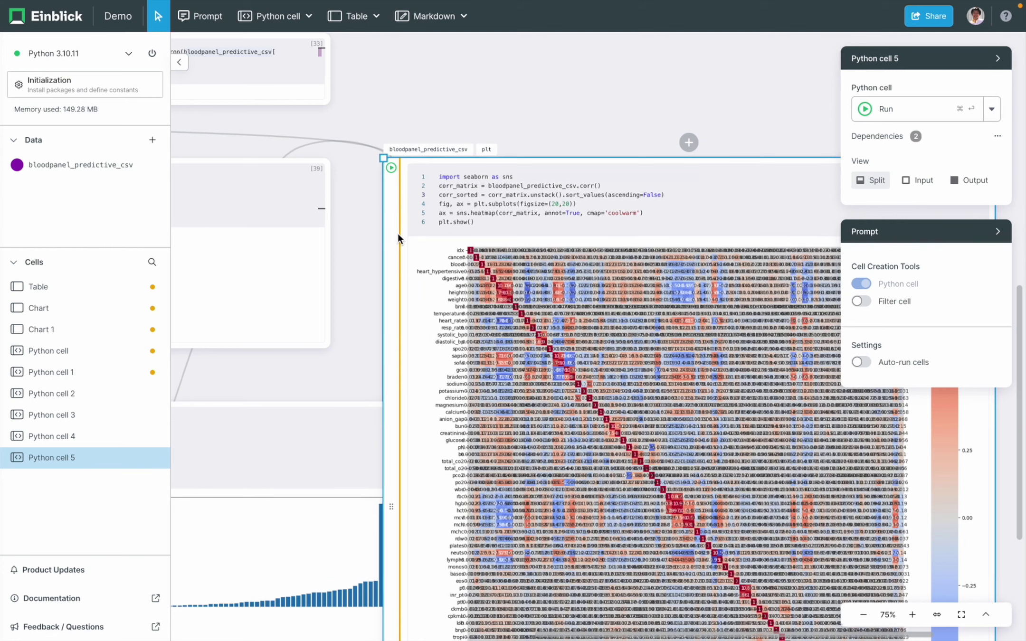
left_click_drag(398, 234, 468, 234)
scroll(570, 116, "right", 1)
scroll(570, 116, "down", 1)
scroll(570, 116, "right", 5)
scroll(570, 117, "down", 1)
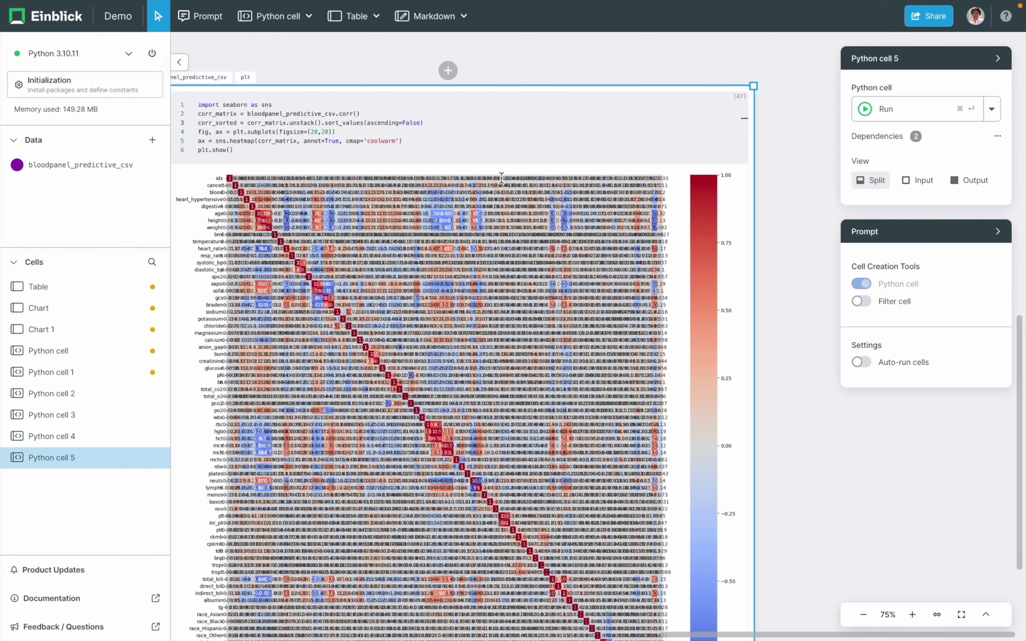
left_click(325, 133)
left_click_drag(221, 130, 326, 164)
left_click(802, 424)
scroll(796, 426, "down", 6)
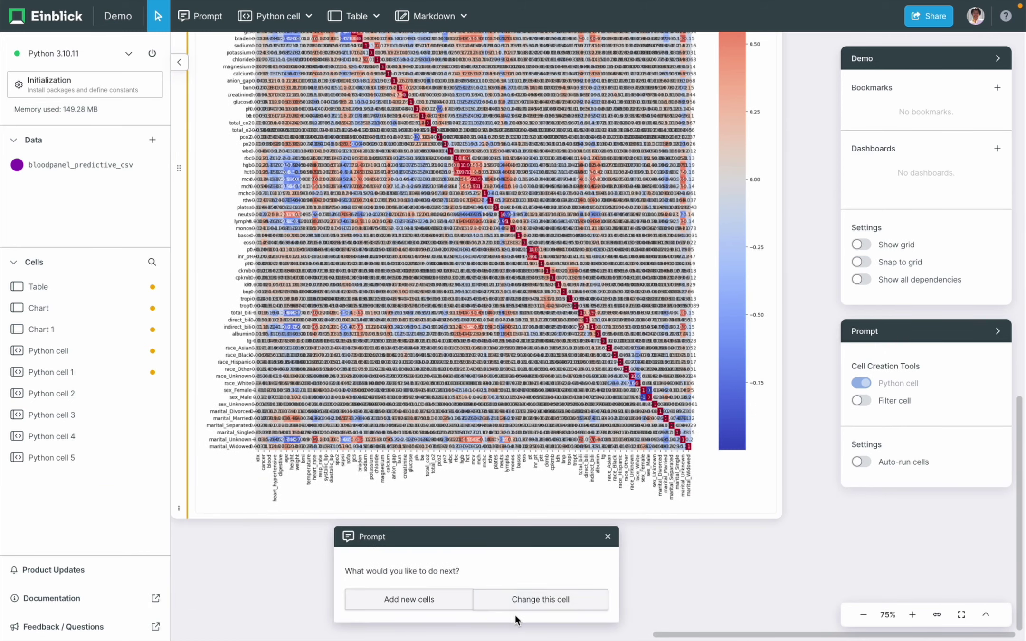
- Ask the AI to change cell 5 with 'use plotly instead' so the heatmap uses plotly
left_click(531, 600)
type("use ")
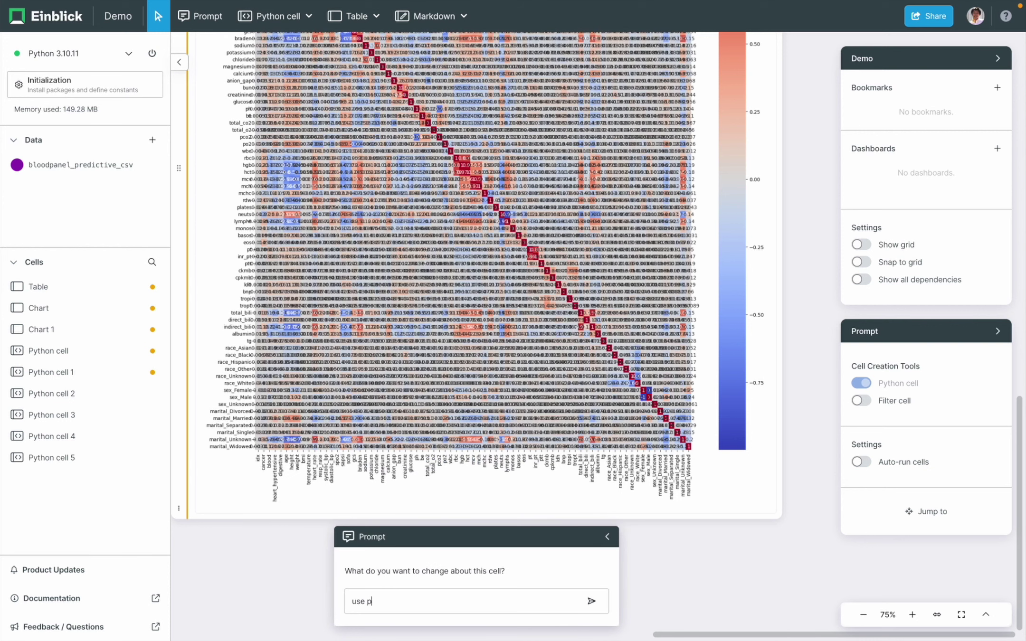
type("plotly instead")
left_click(592, 600)
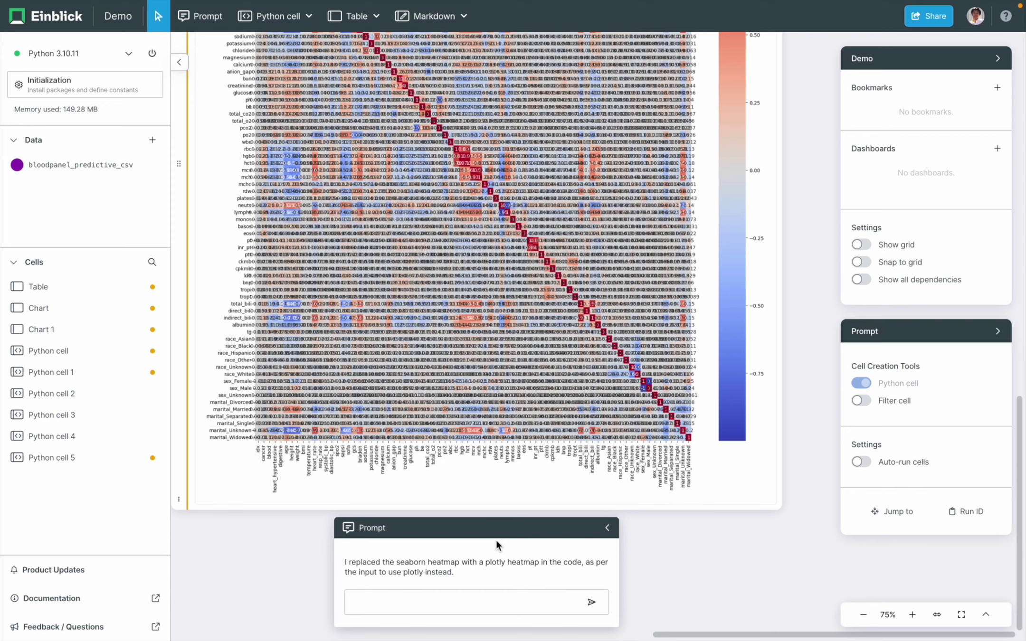
scroll(746, 573, "up", 5)
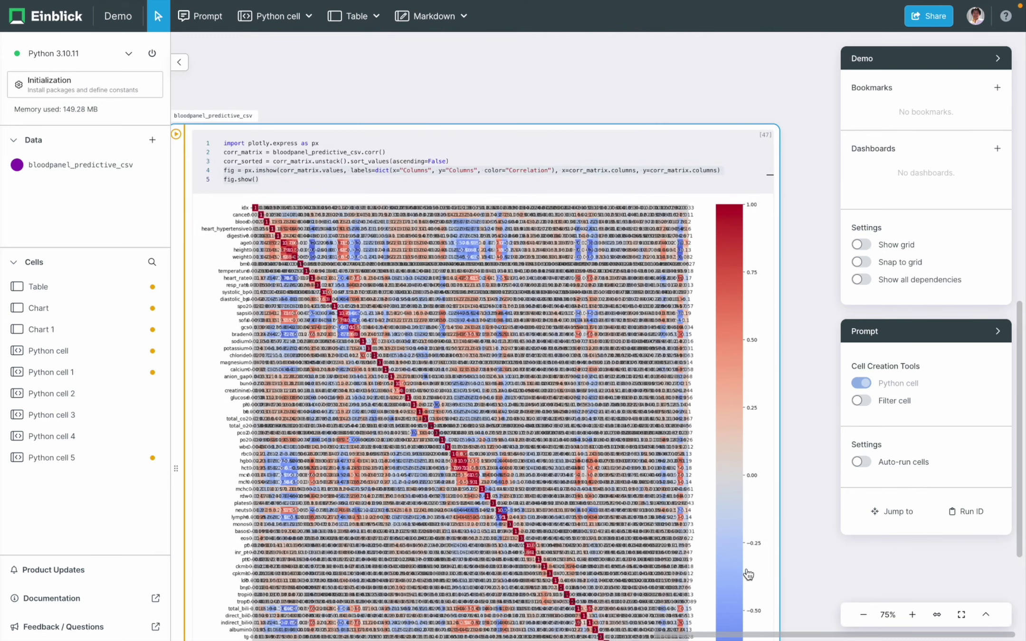
- Run cell 5 to draw the plotly heatmap and widen the cell
left_click(544, 170)
key("super+Return")
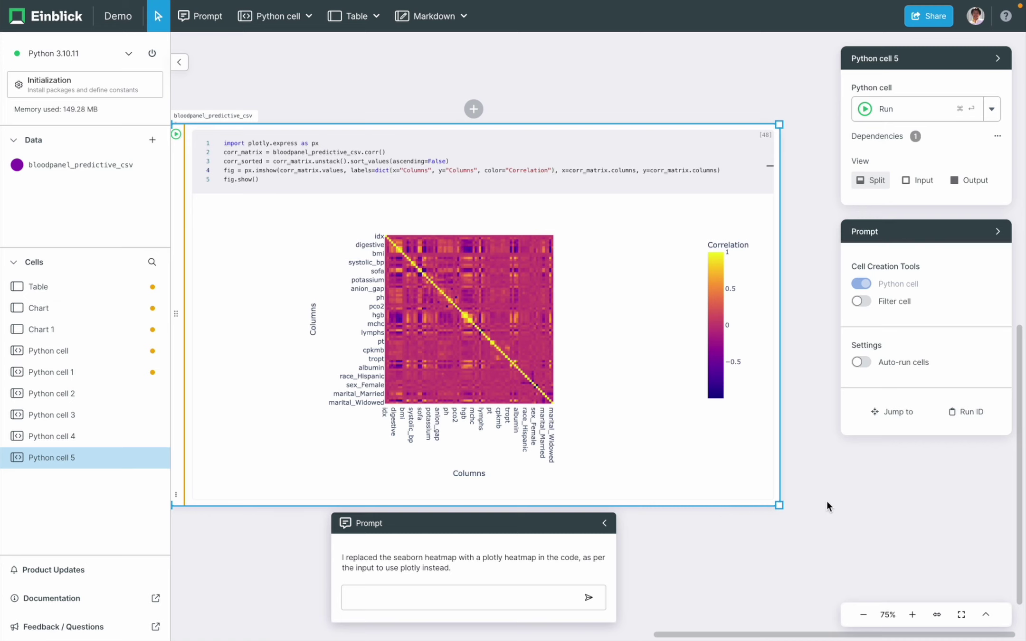
left_click_drag(780, 507, 889, 504)
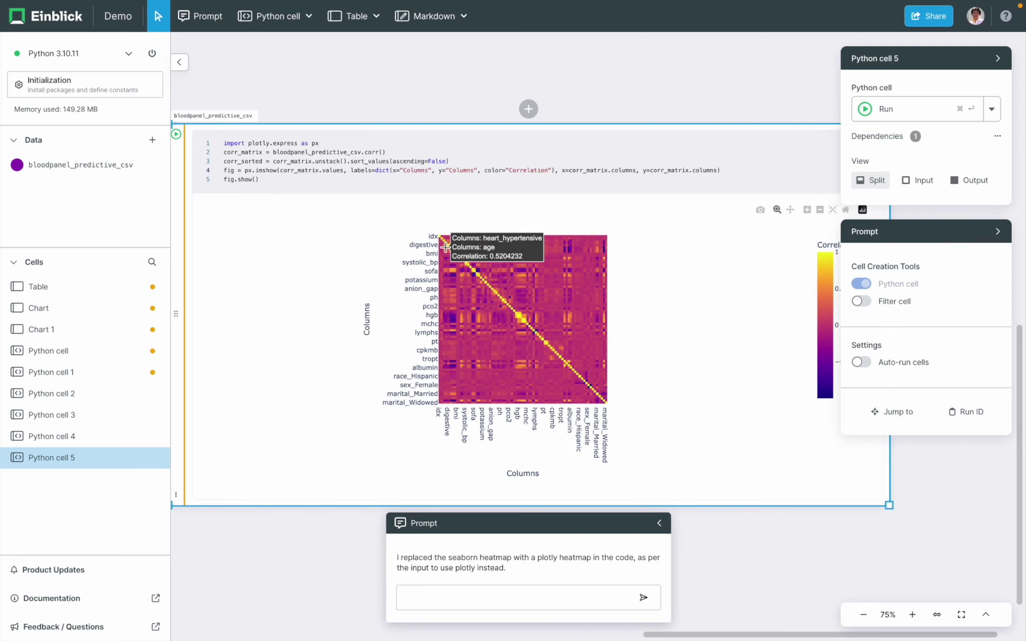
scroll(466, 579, "down", 2)
- Prompt 'make the plotly chart dimensions big' and re-run the cell at 1000 by 1000
left_click(488, 554)
type("m")
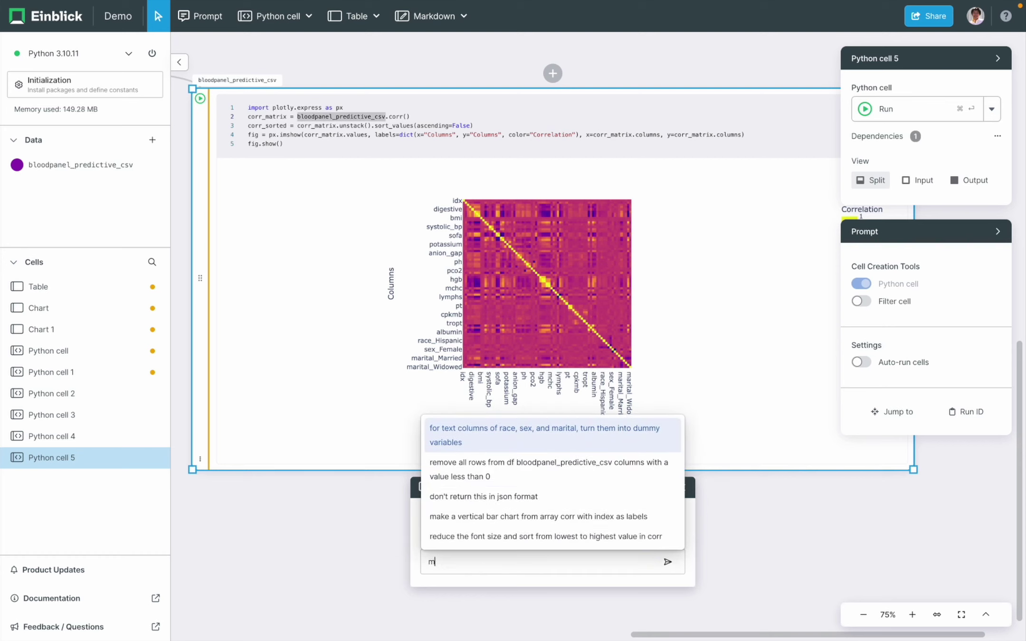
type("ake the plotly chart dimensions")
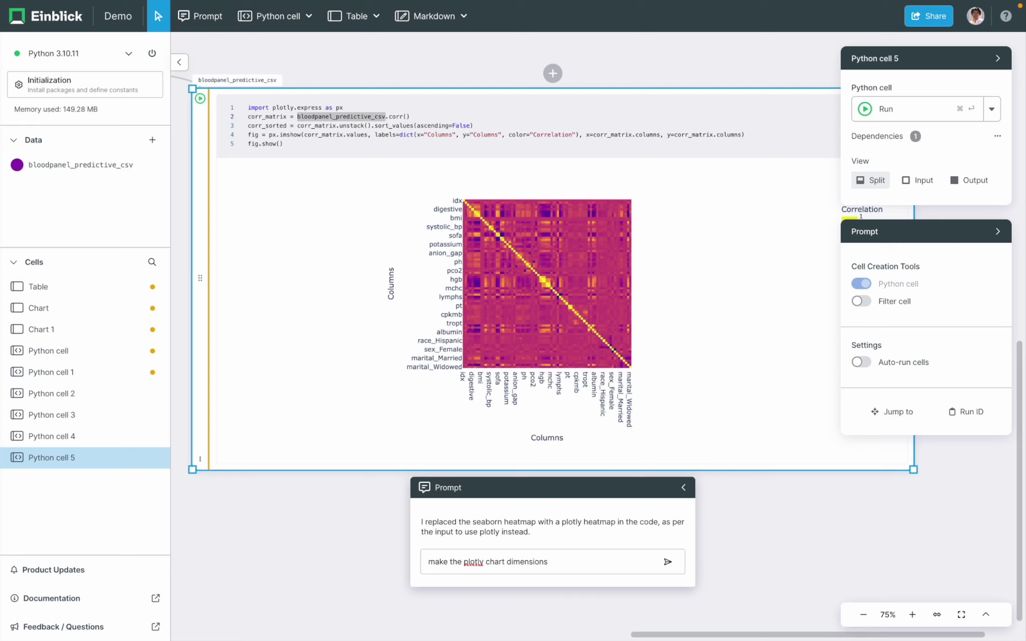
type(" big")
left_click(667, 562)
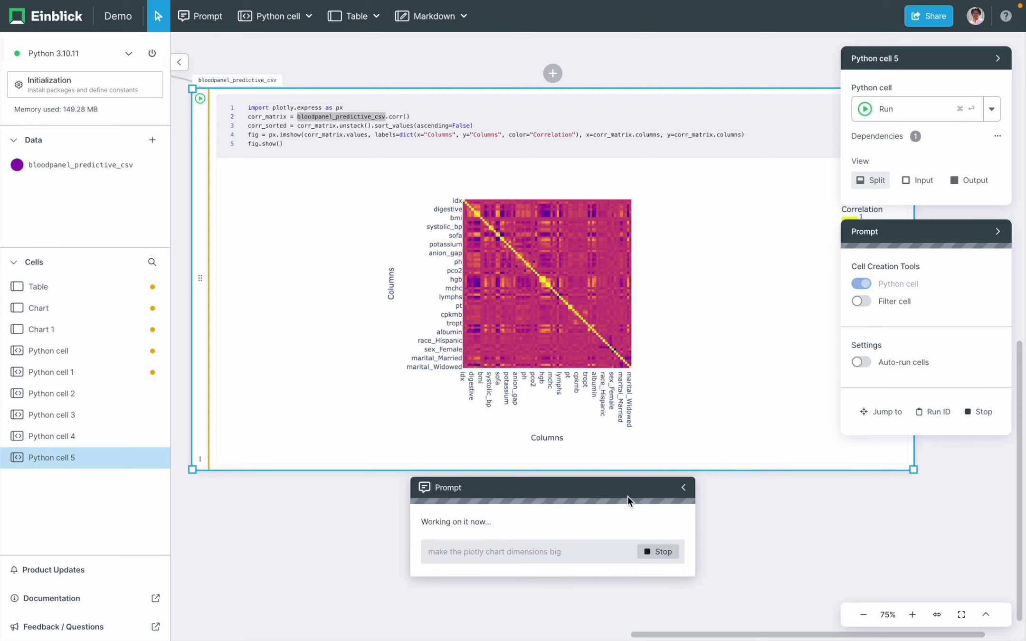
left_click(534, 126)
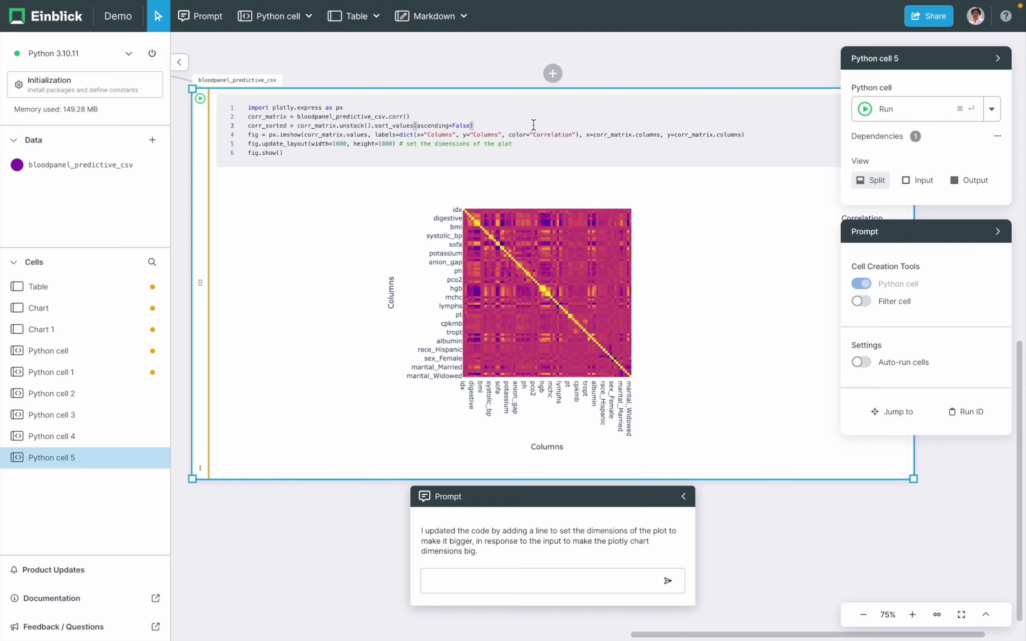
key("super+Return")
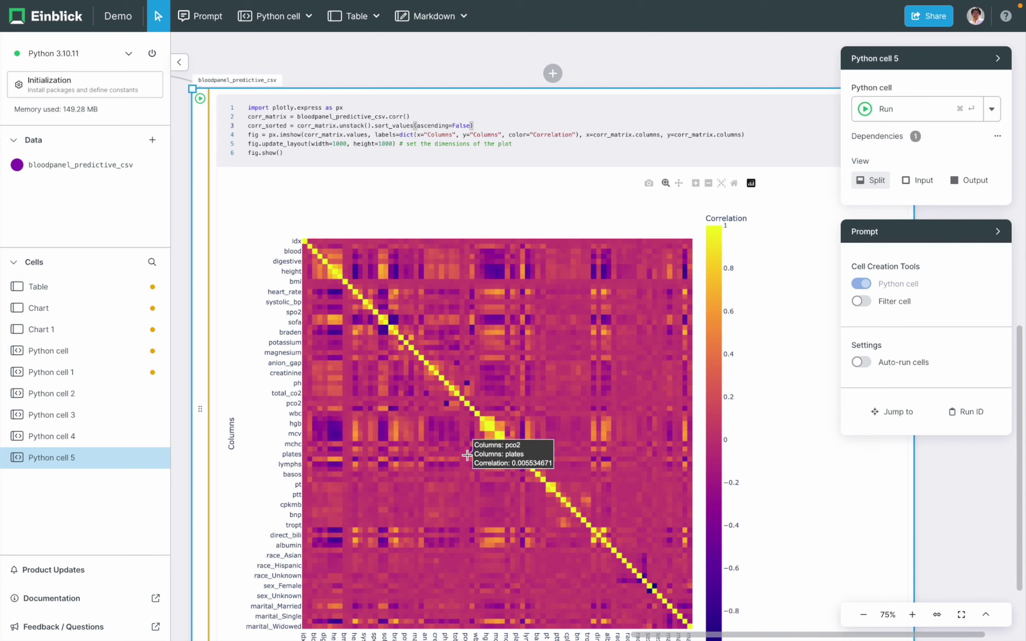
scroll(416, 72, "down", 5)
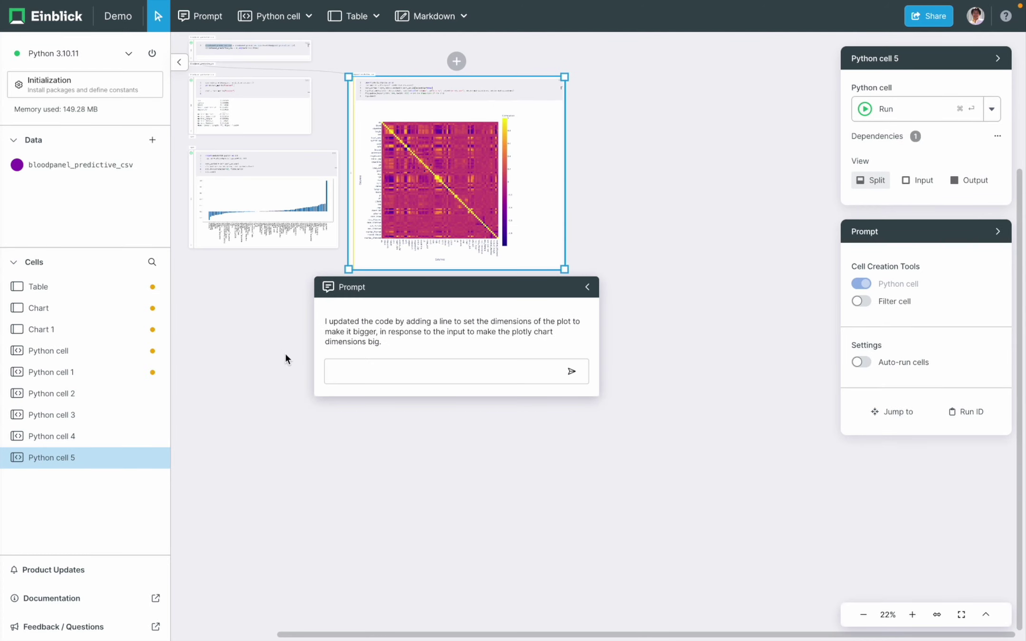
left_click(282, 355)
scroll(282, 355, "down", 2)
scroll(400, 334, "up", 8)
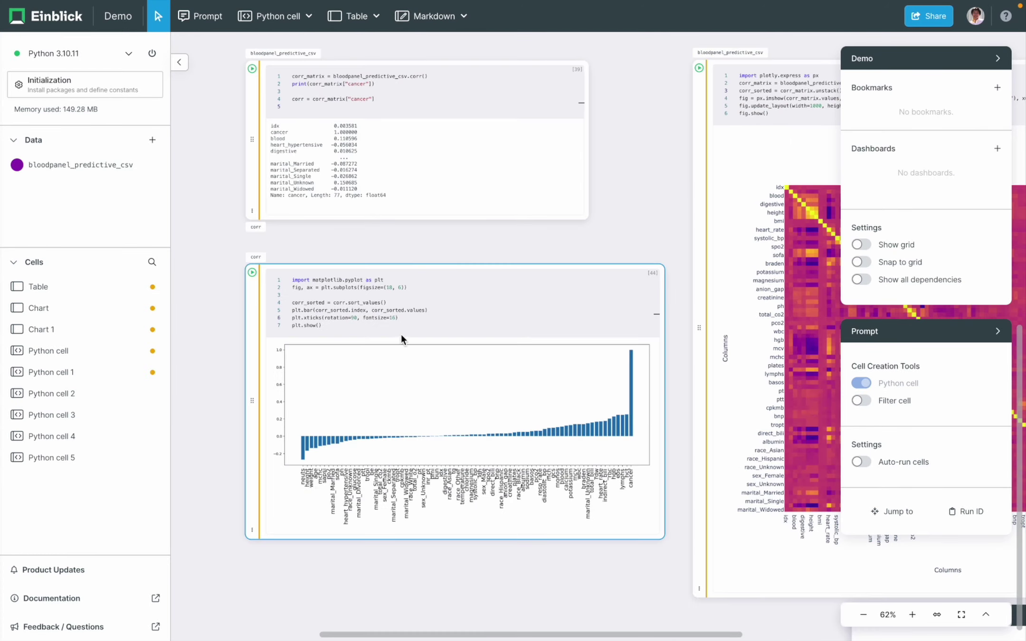
scroll(367, 531, "down", 1)
scroll(291, 455, "up", 2)
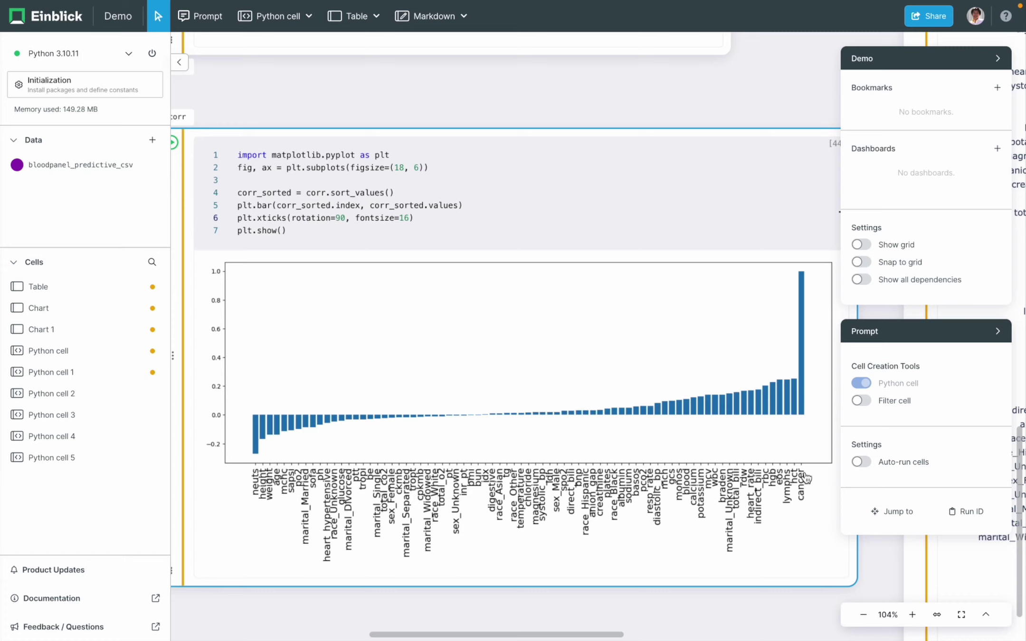
scroll(785, 470, "down", 5)
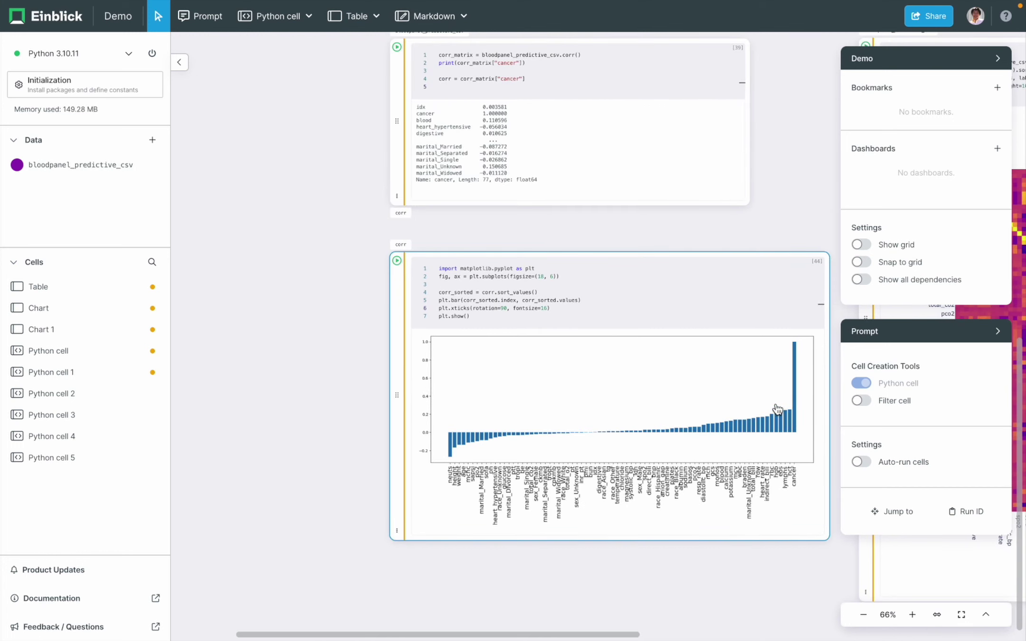
scroll(328, 247, "up", 9)
scroll(328, 247, "left", 4)
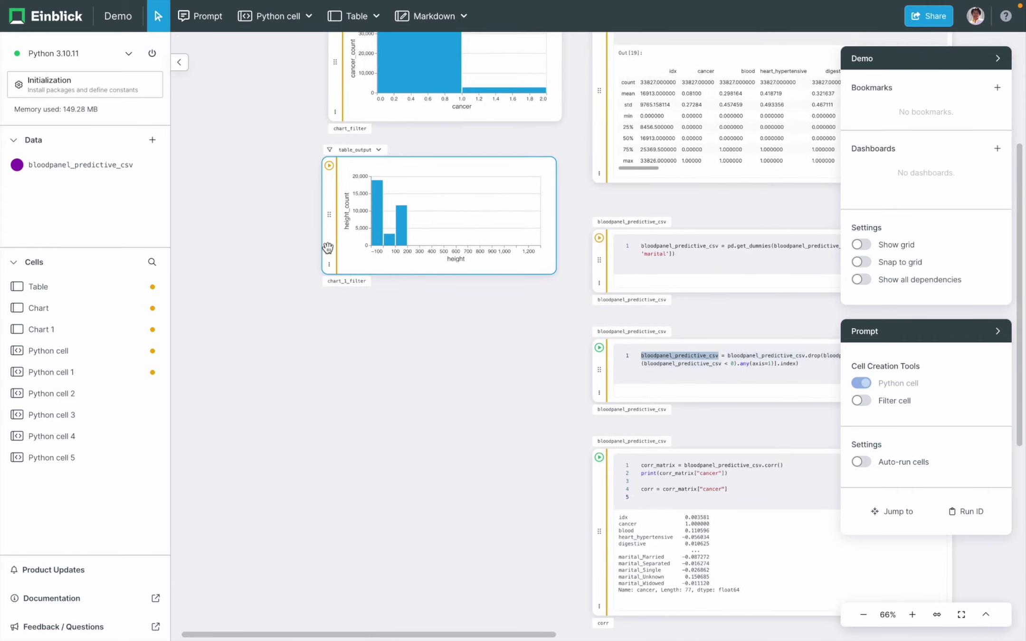
- Place bloodpanel_predictive_csv on the canvas as a table and a bar chart of cancer
scroll(328, 248, "down", 3)
scroll(328, 248, "right", 2)
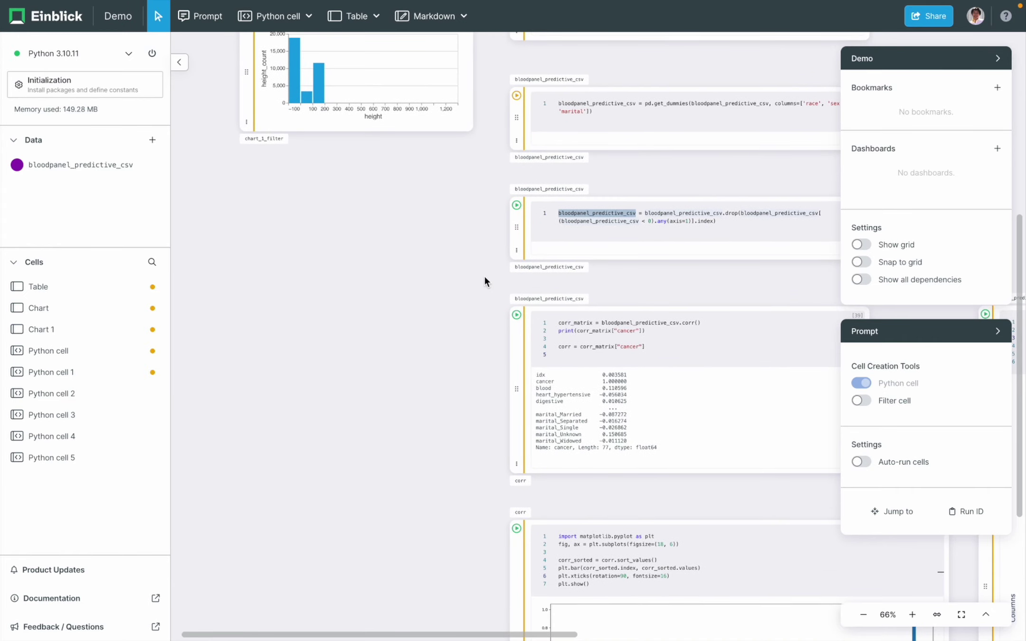
left_click_drag(549, 267, 265, 288)
left_click_drag(264, 350, 210, 349)
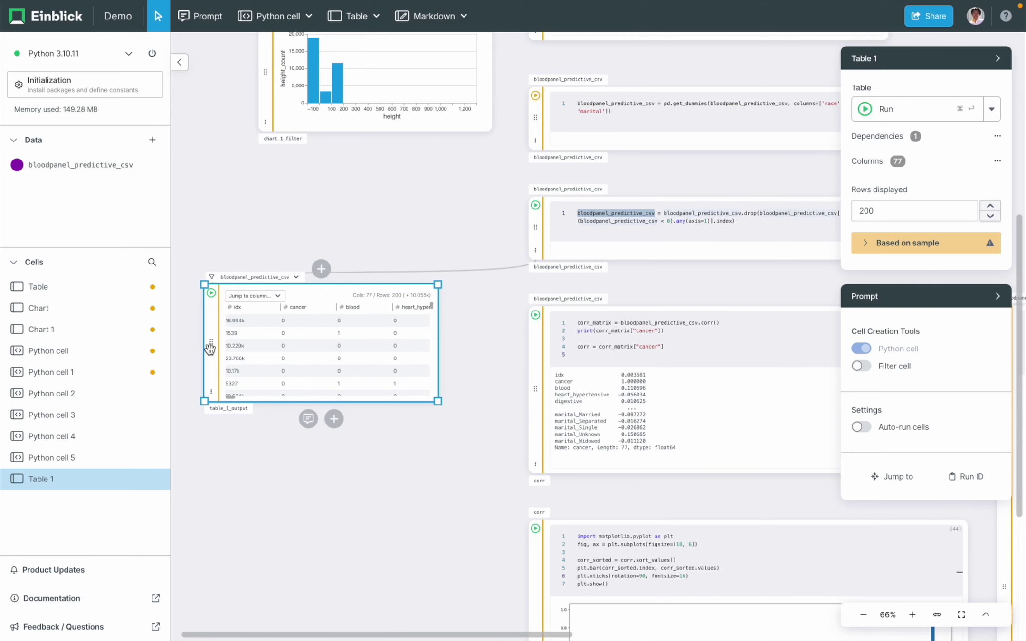
scroll(350, 488, "down", 4)
scroll(350, 488, "left", 4)
left_click_drag(391, 215, 373, 364)
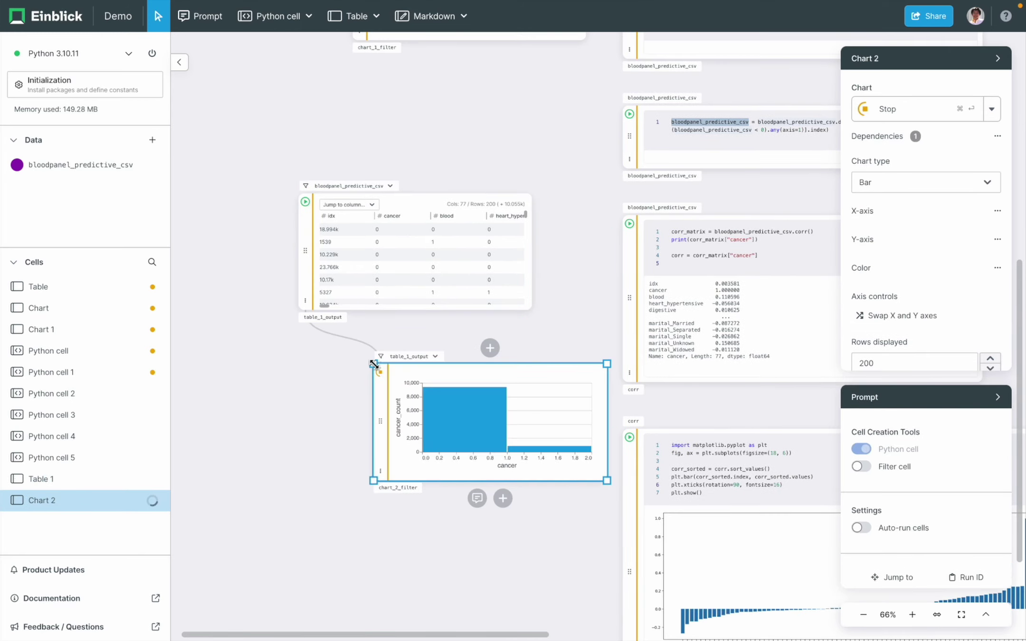
left_click_drag(396, 434, 321, 440)
- Select the new cancer chart (Chart 2) and set its x-axis column to eos
left_click(928, 221)
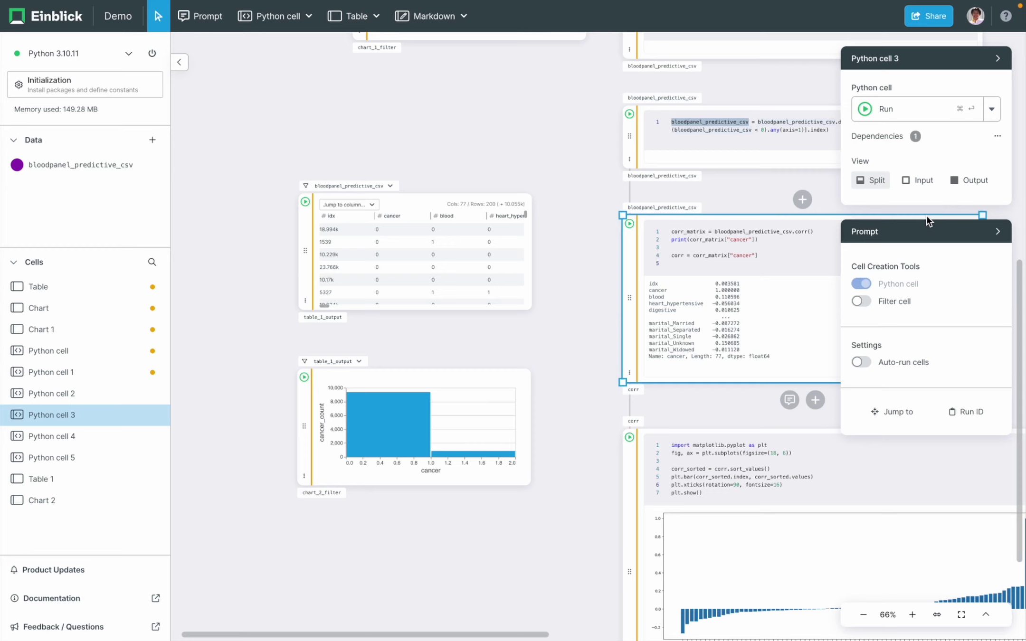
left_click(469, 393)
scroll(551, 434, "down", 5)
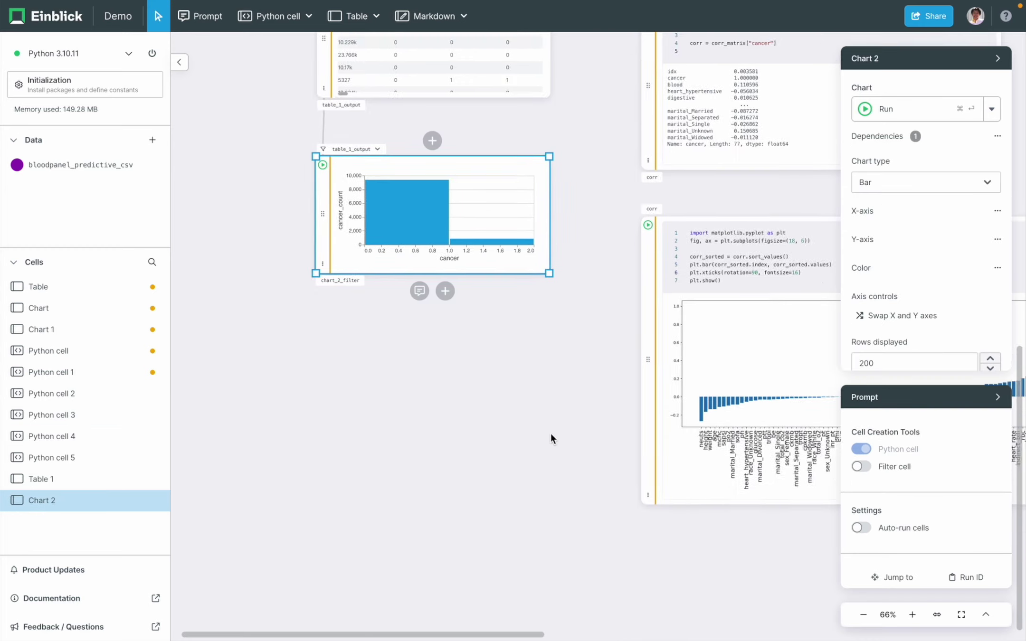
scroll(551, 432, "left", 3)
scroll(692, 305, "down", 4)
scroll(696, 317, "up", 4)
scroll(695, 317, "left", 4)
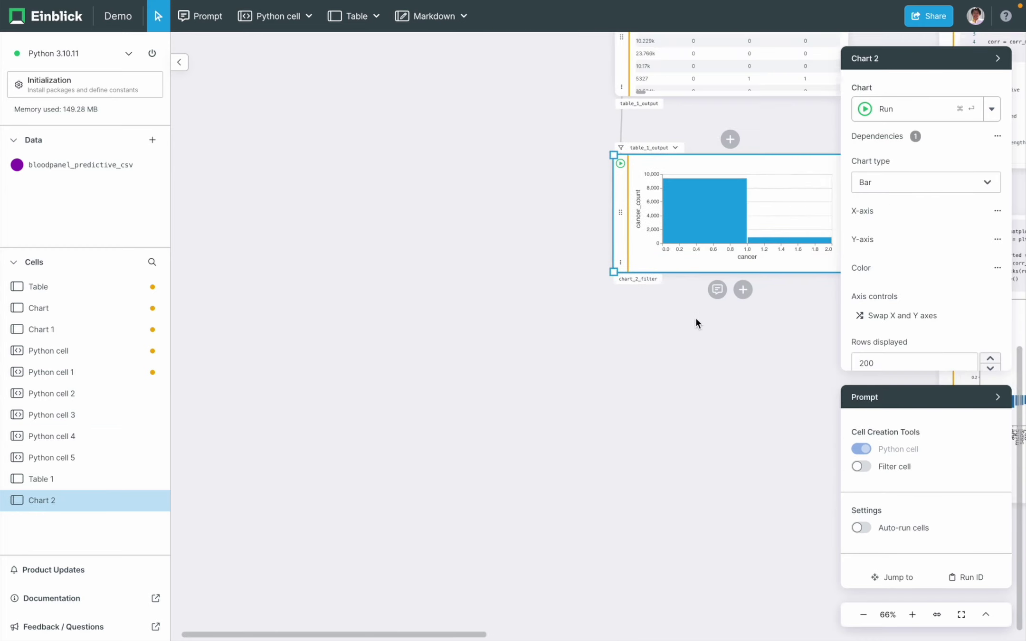
scroll(696, 323, "up", 2)
scroll(696, 323, "right", 2)
left_click(857, 213)
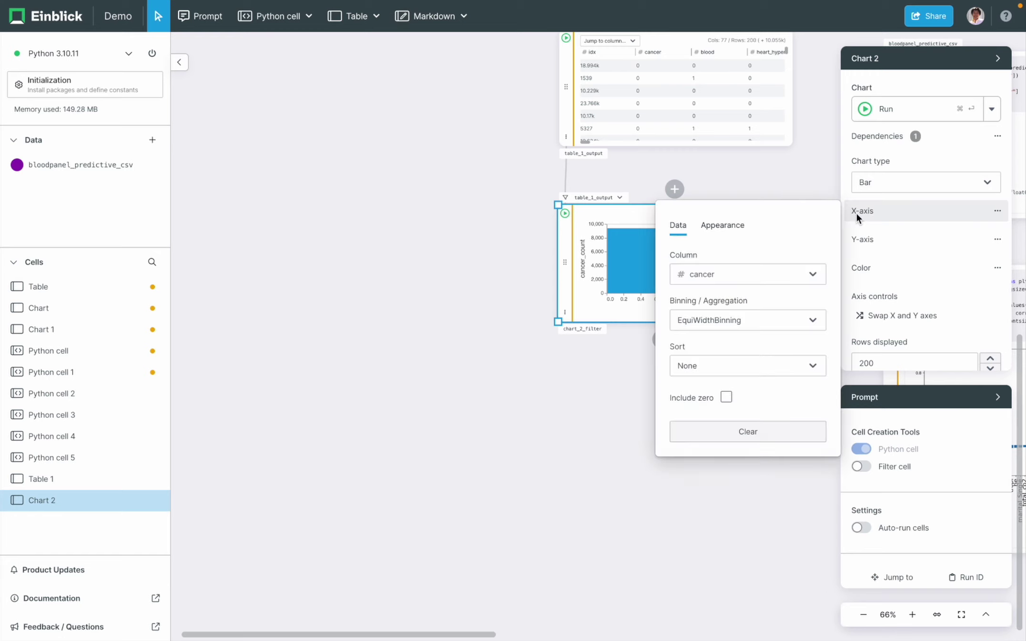
left_click(795, 284)
type("eos")
left_click(744, 327)
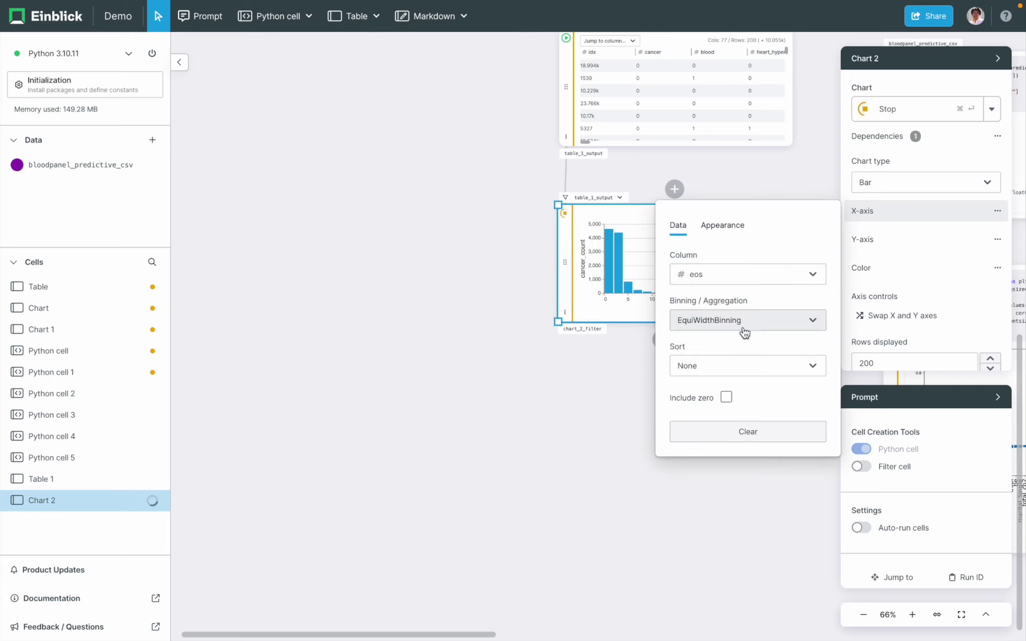
left_click(876, 240)
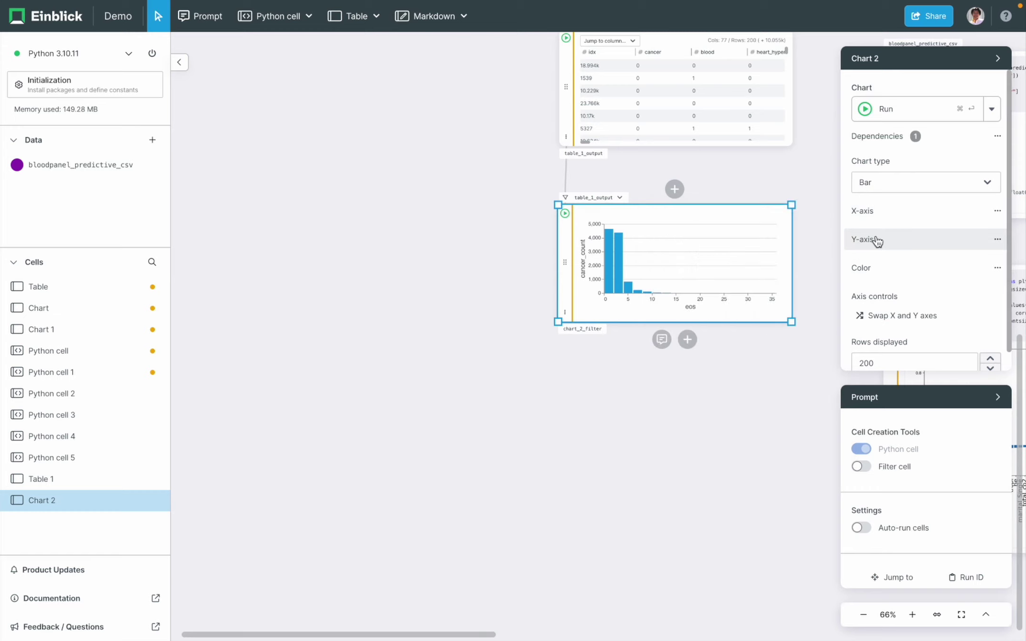
- Set Chart 2's y-axis aggregation to the Average of cancer
left_click(877, 240)
left_click(727, 350)
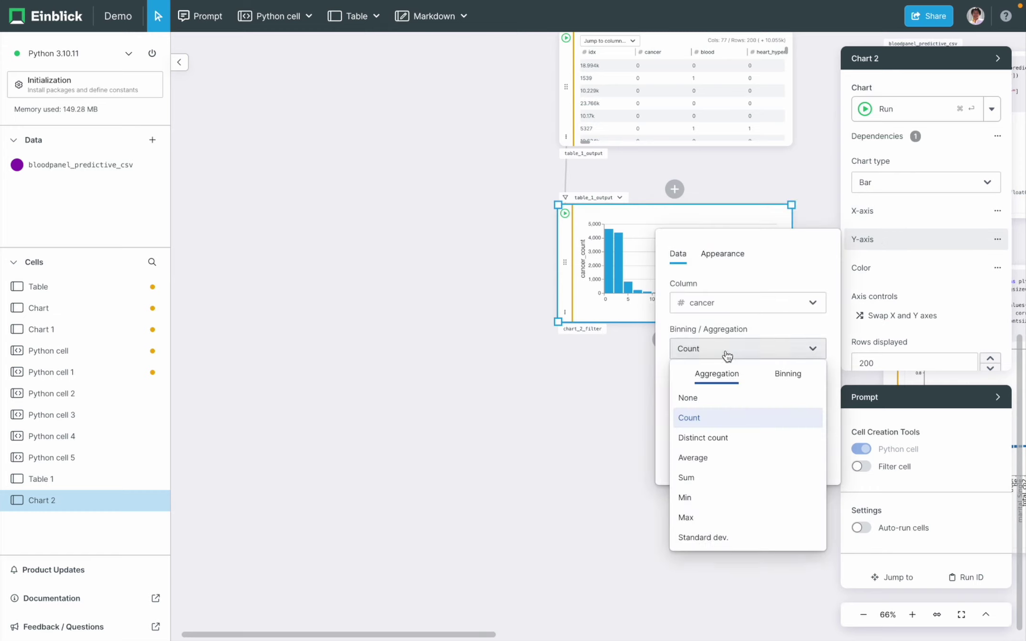
left_click(715, 463)
left_click(576, 381)
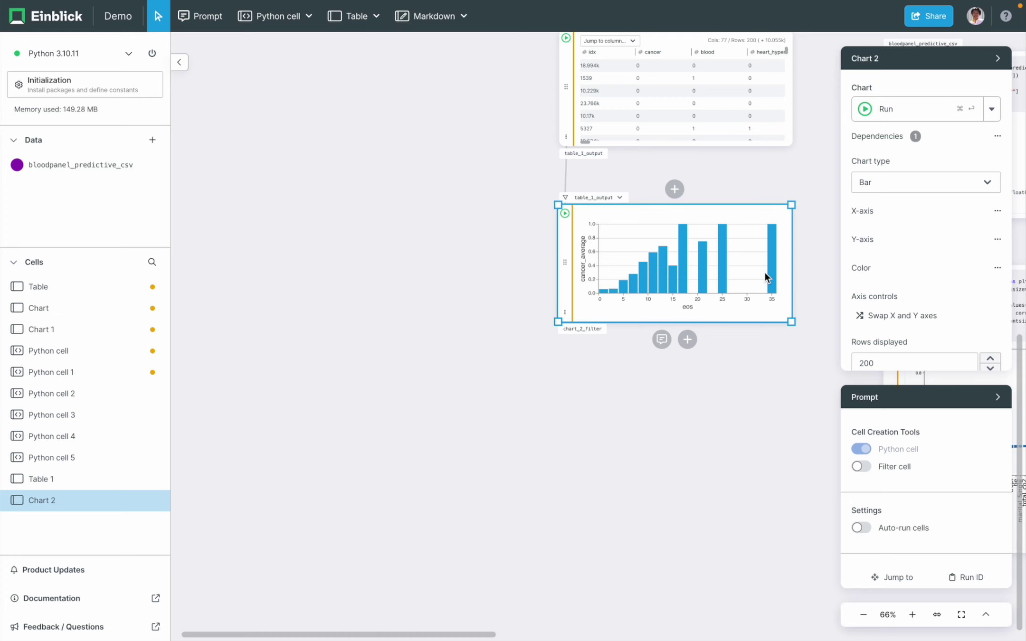
- Colour Chart 2's bars by Count rows using the Reds colour scheme
left_click(855, 270)
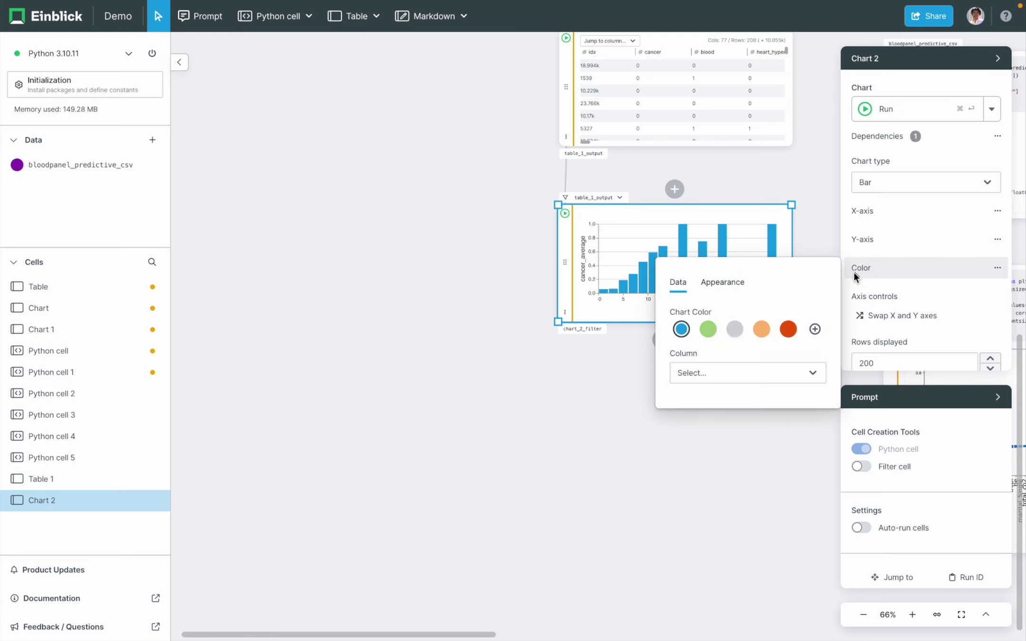
left_click(695, 380)
left_click(711, 425)
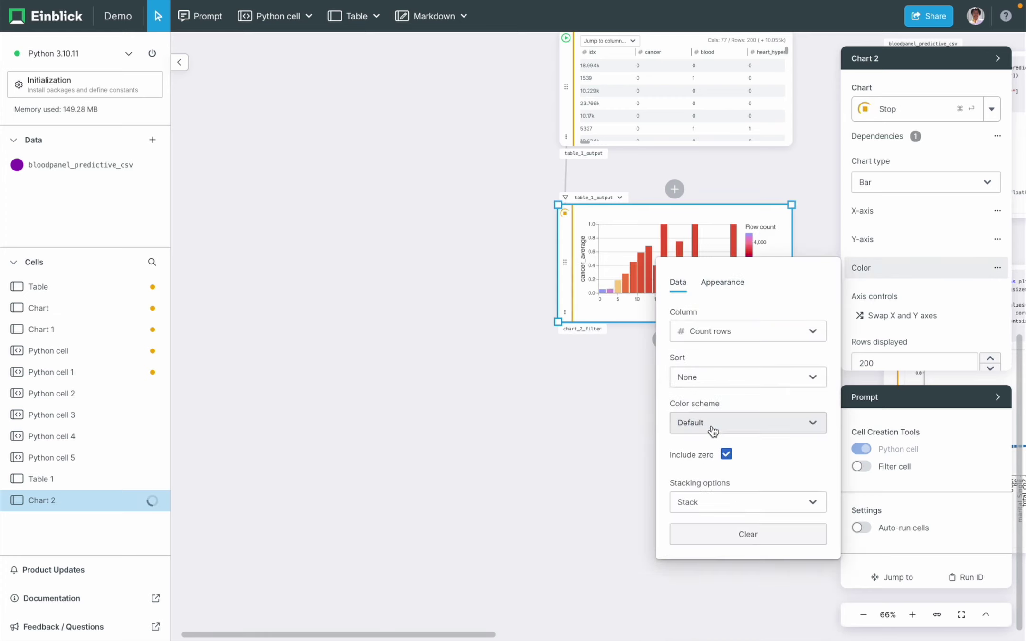
left_click(740, 427)
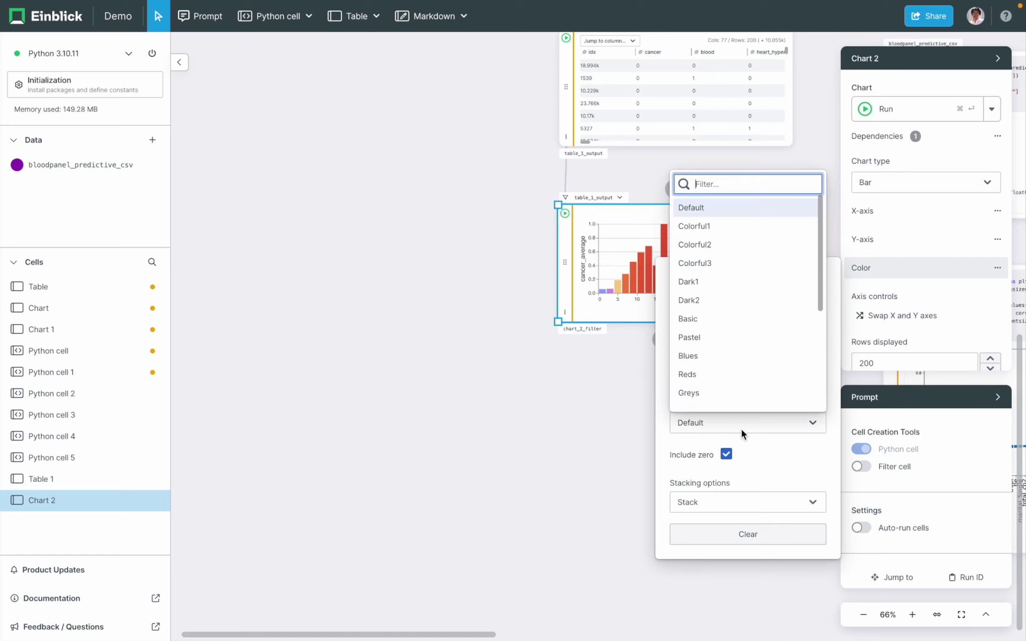
scroll(771, 292, "down", 4)
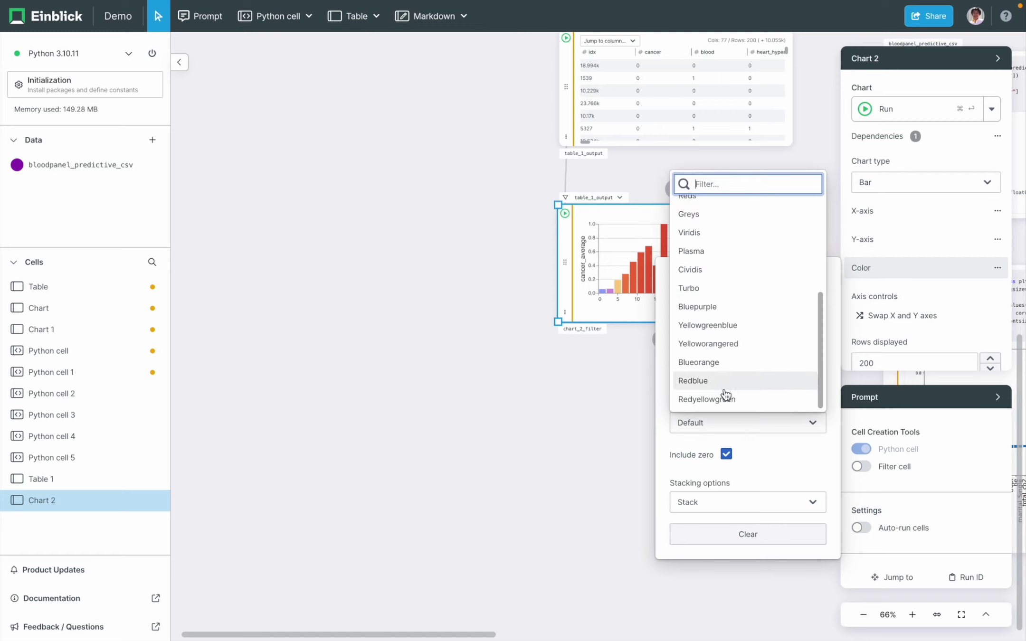
scroll(793, 213, "up", 1)
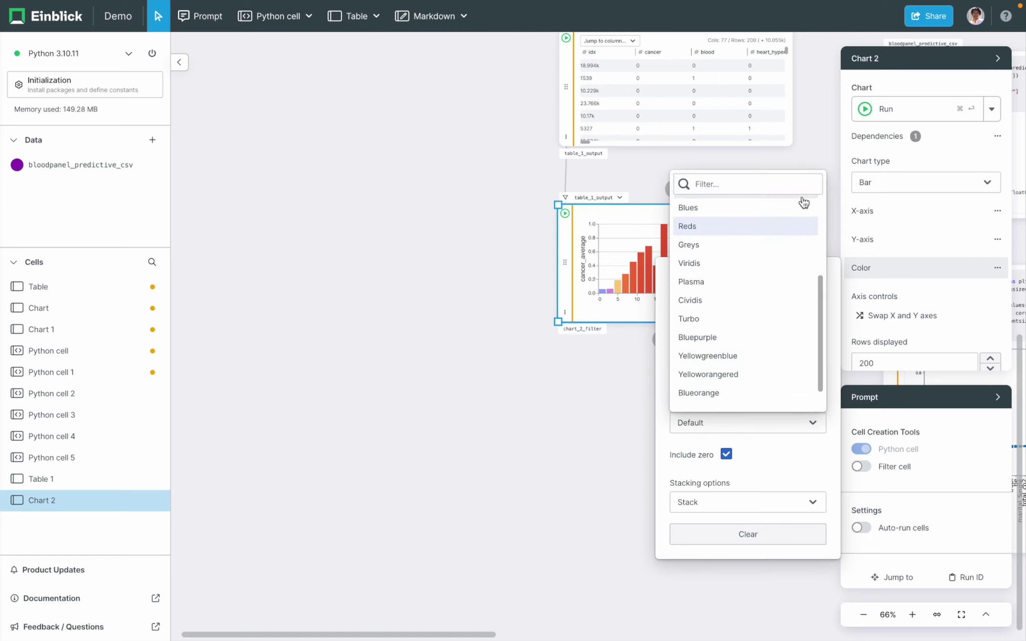
left_click(779, 226)
left_click(584, 420)
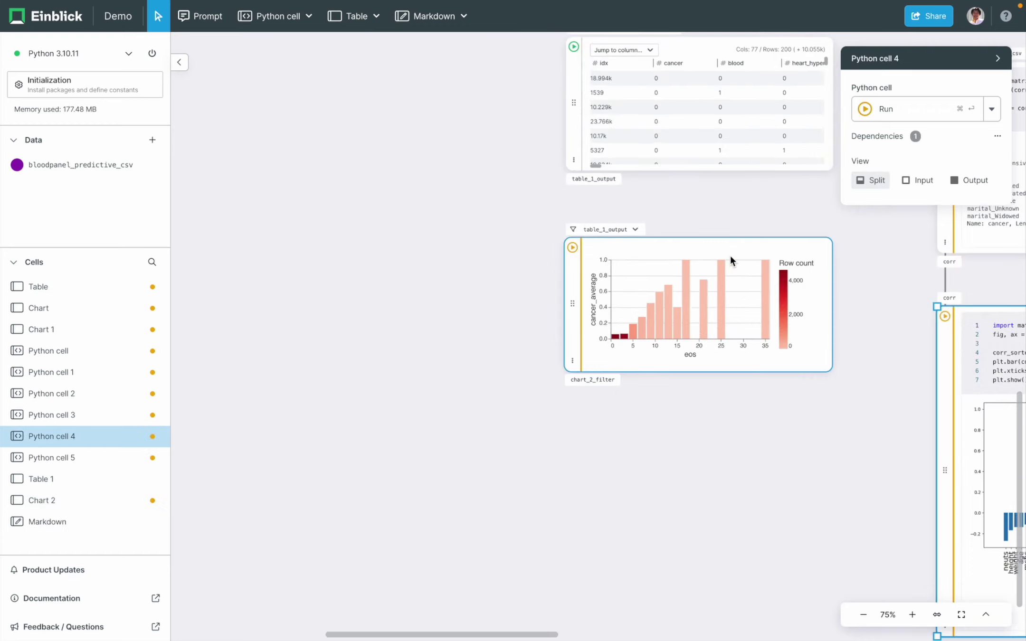
left_click(747, 250)
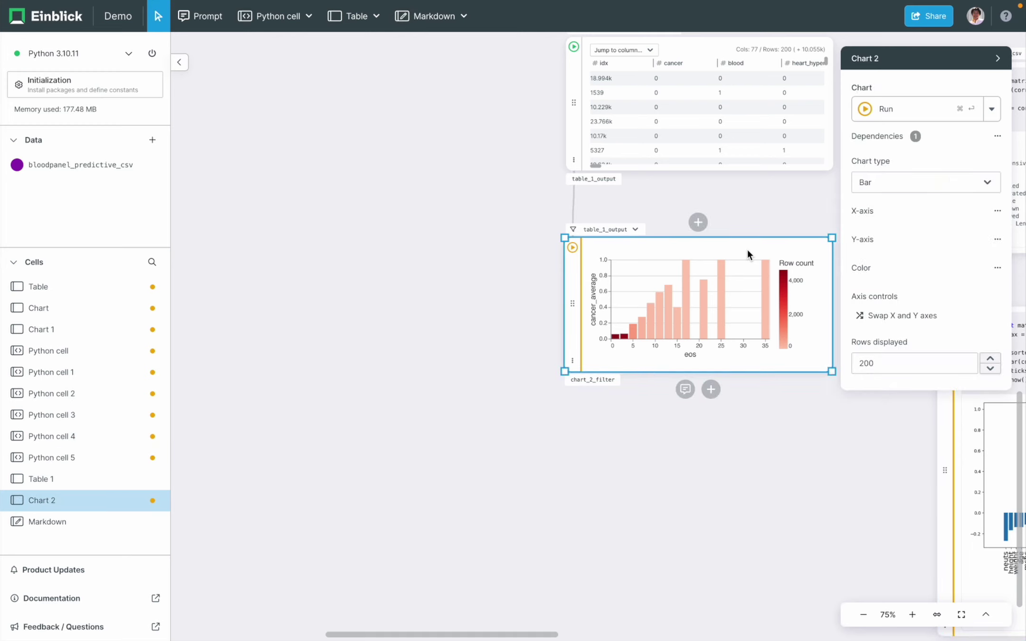
- Duplicate Chart 2 as Chart 3 and switch its x-axis column to albumin
right_click(748, 250)
left_click(784, 261)
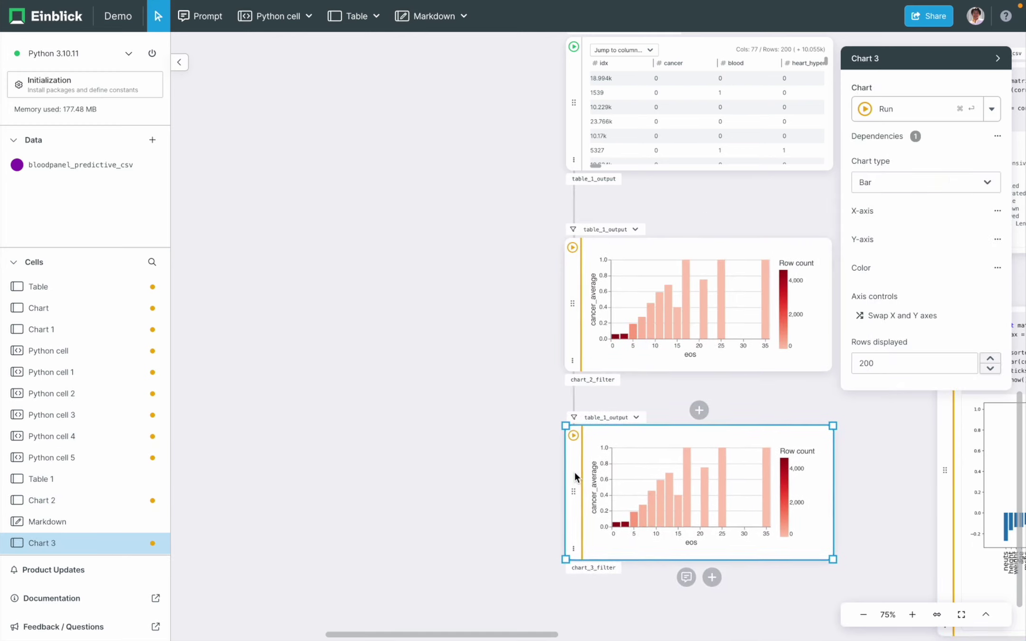
left_click(865, 212)
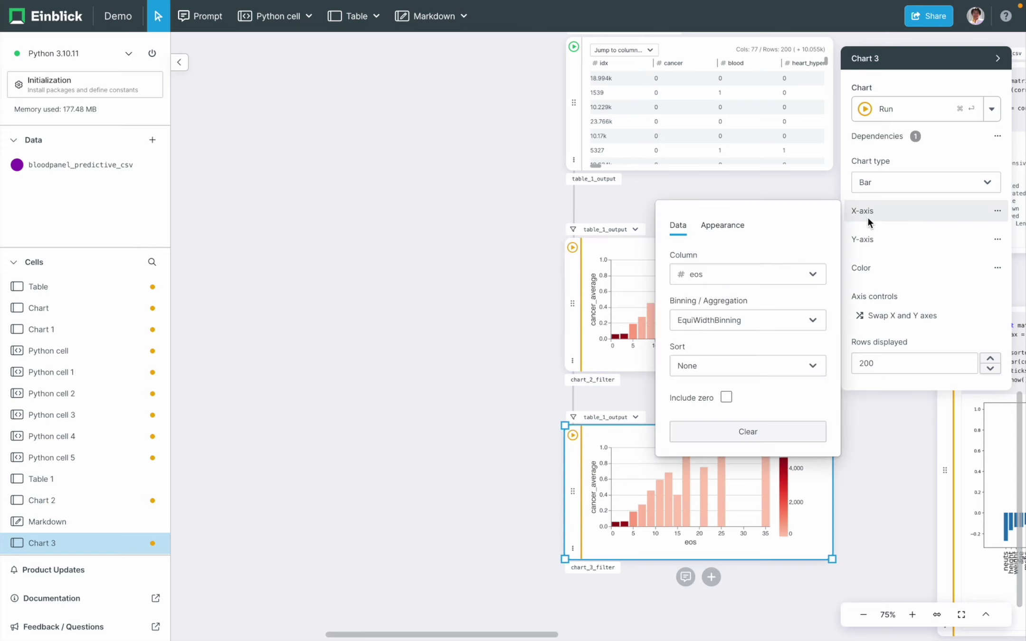
left_click(775, 285)
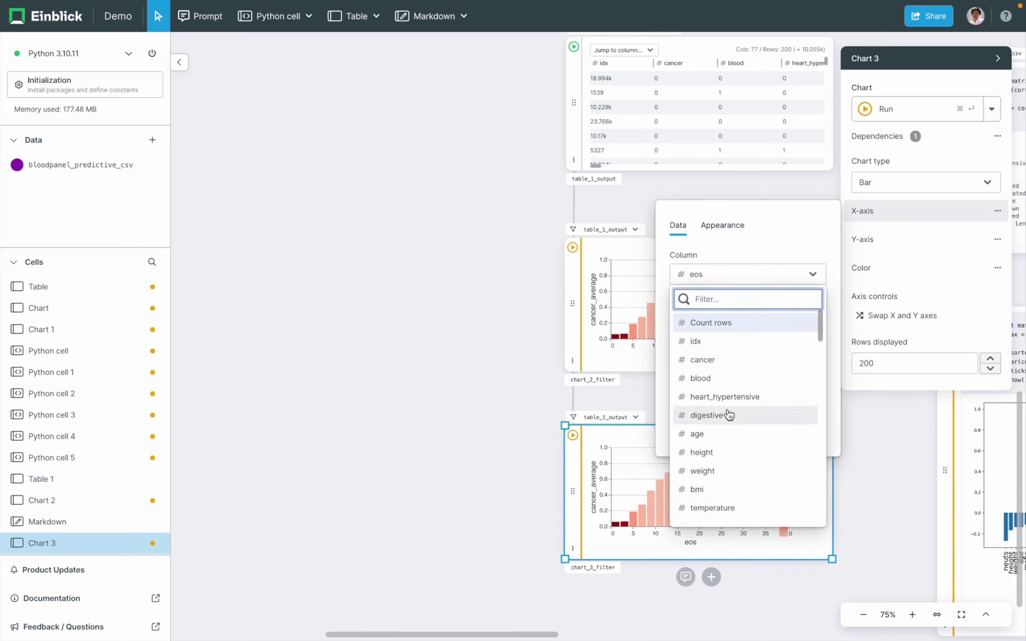
scroll(729, 414, "down", 5)
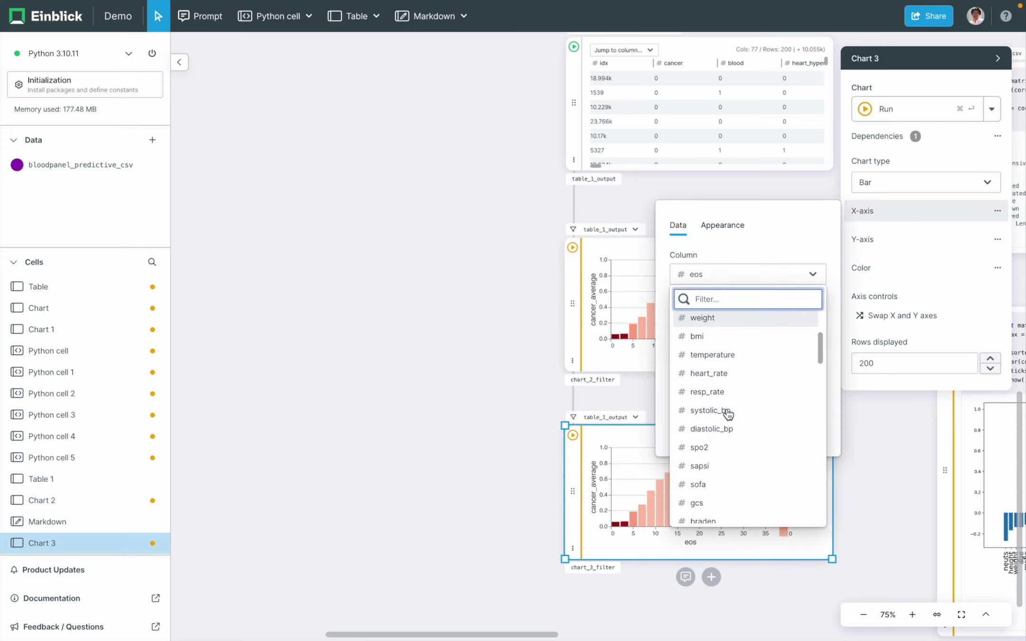
scroll(728, 414, "down", 8)
scroll(728, 414, "down", 10)
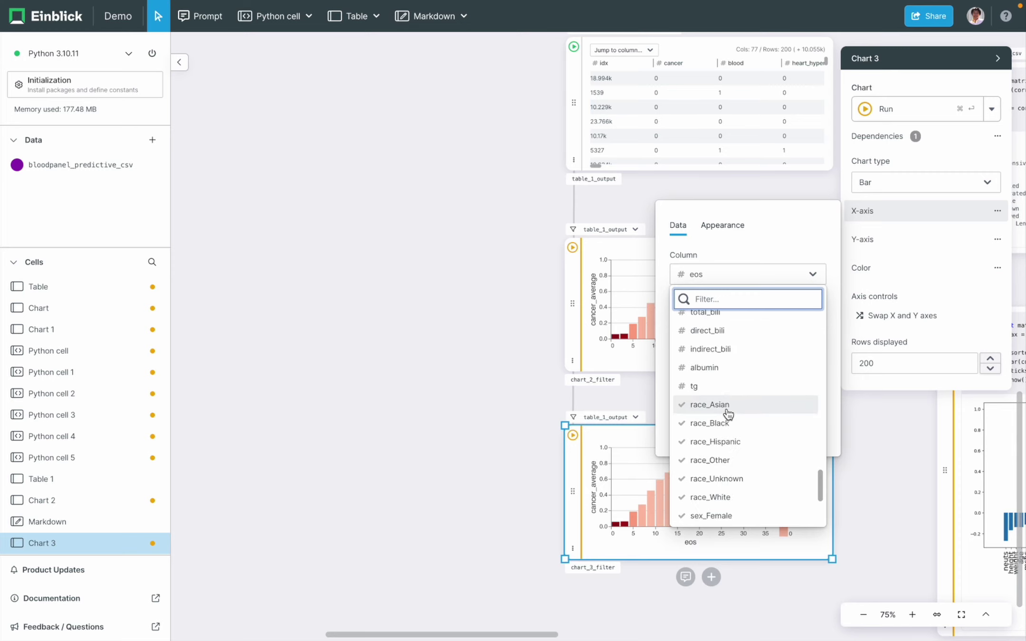
left_click(727, 368)
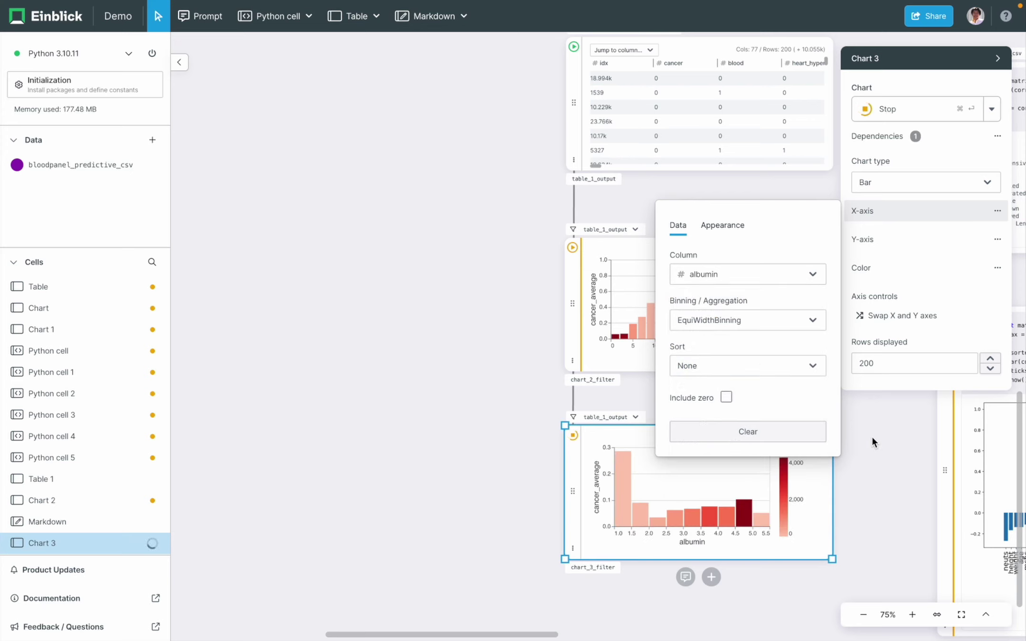
mouse_move(740, 513)
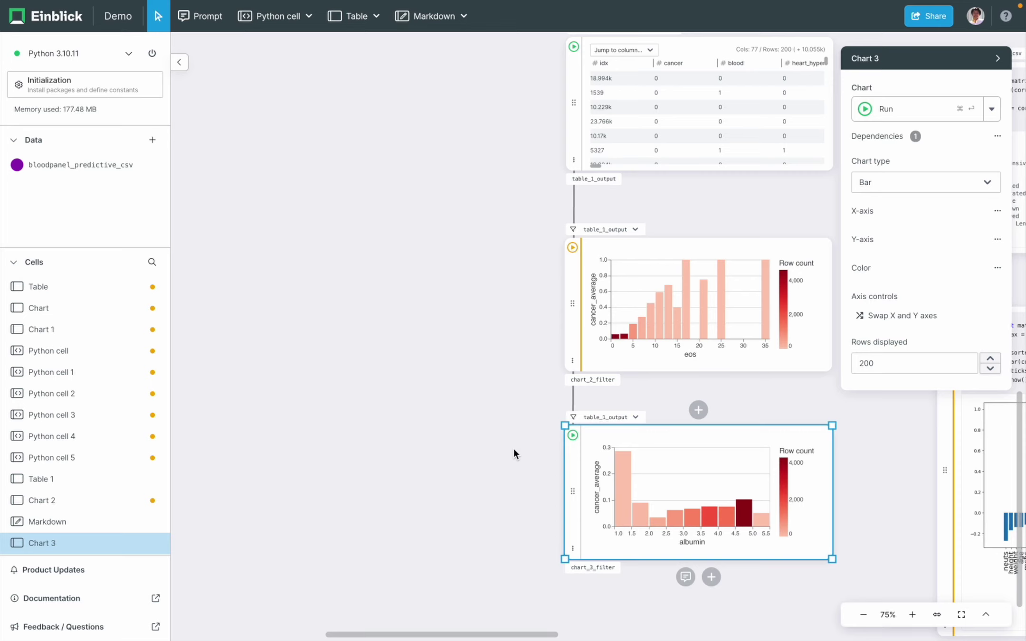
scroll(513, 449, "down", 5)
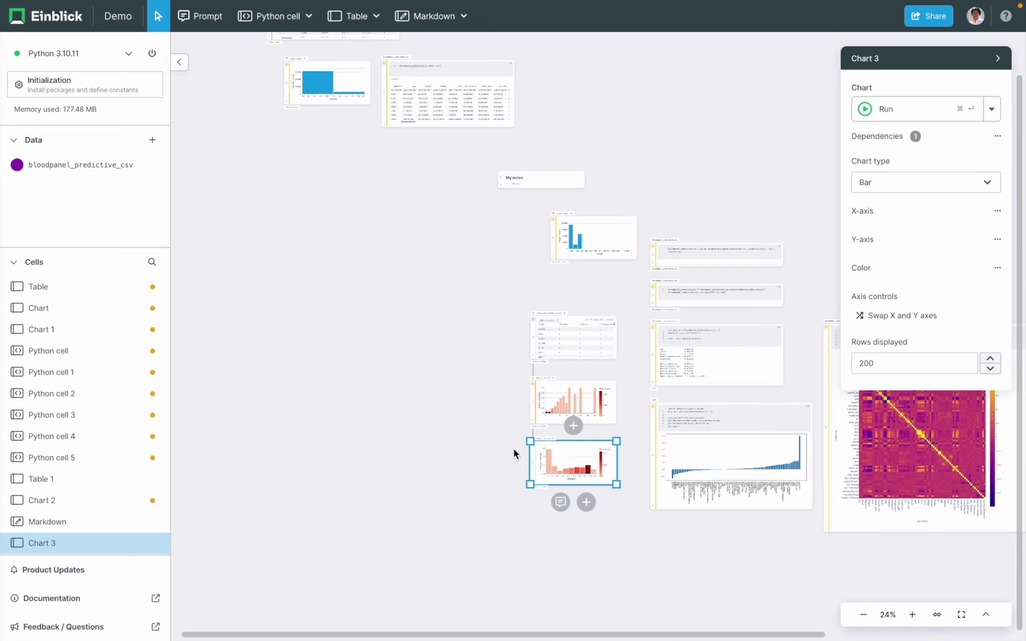
- Draw a zone enclosing the exploration notes, charts and cells, then shift it slightly right
left_click(460, 16)
left_click(441, 71)
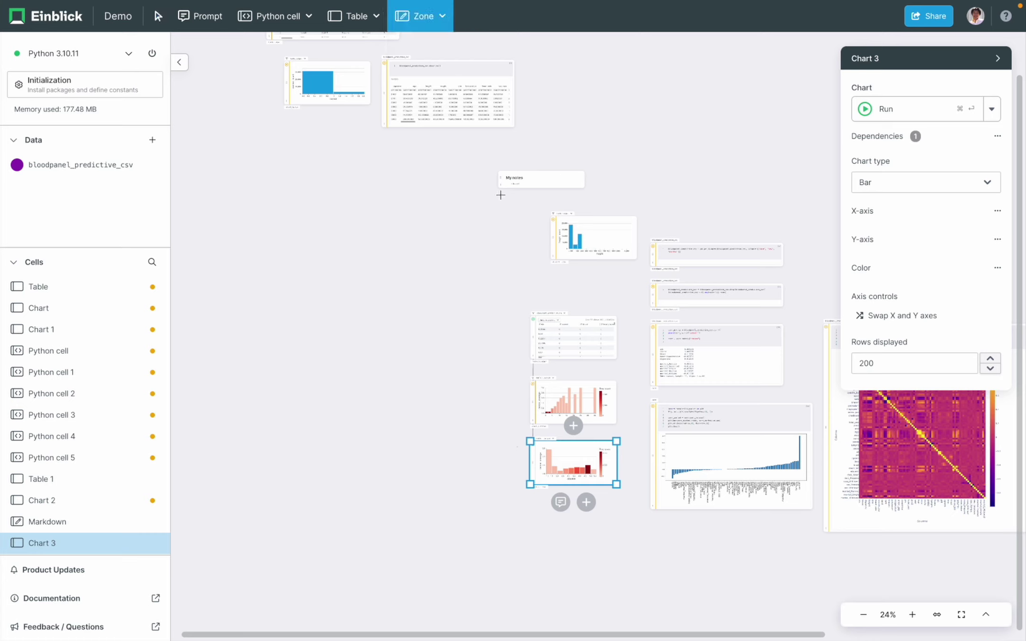
left_click_drag(482, 163, 1023, 547)
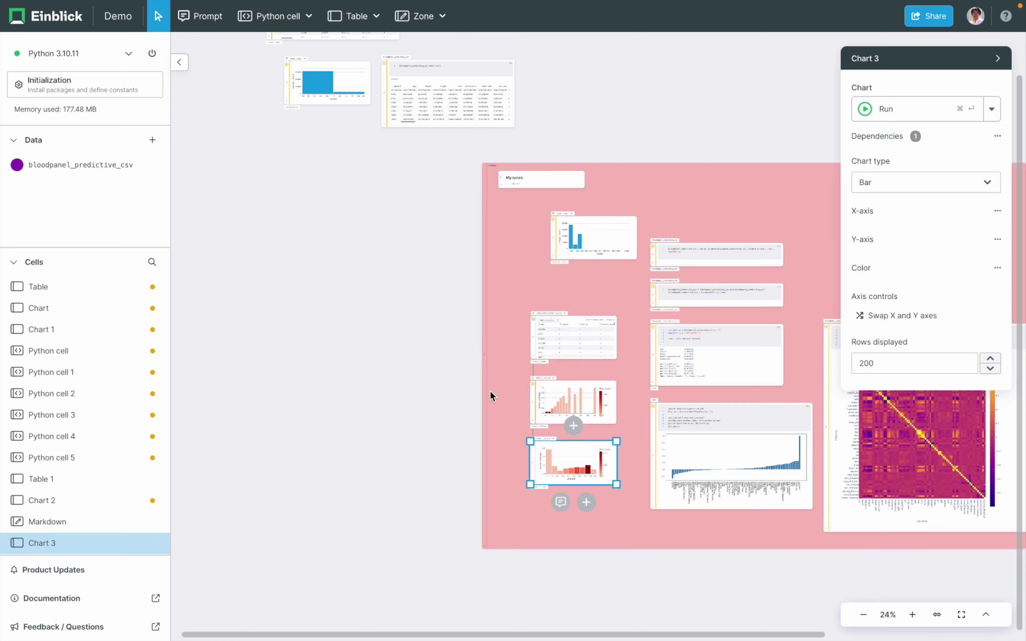
left_click_drag(487, 390, 552, 387)
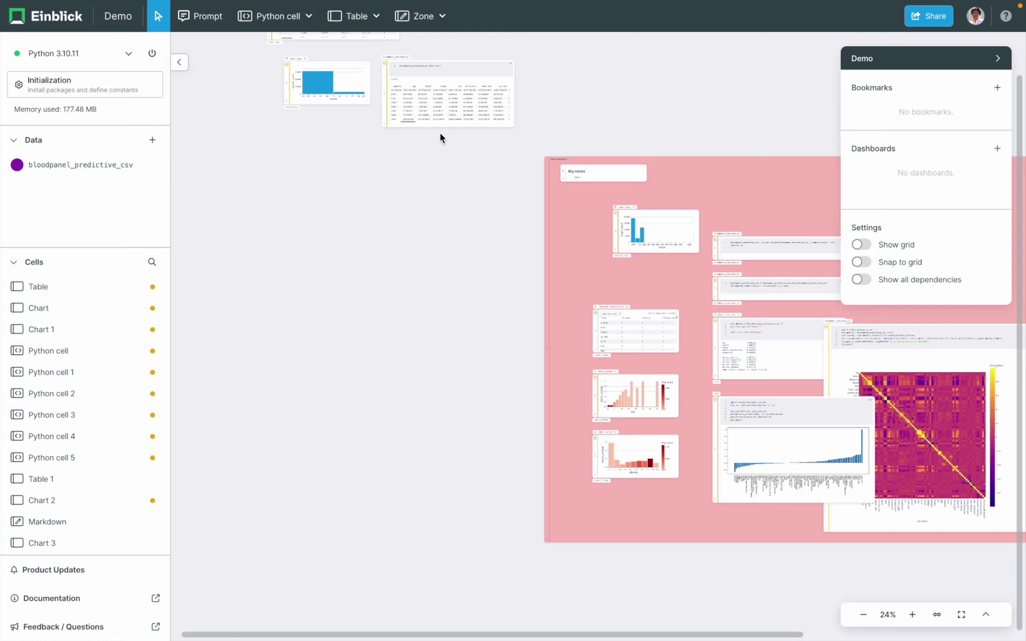
scroll(433, 134, "up", 5)
left_click(456, 100)
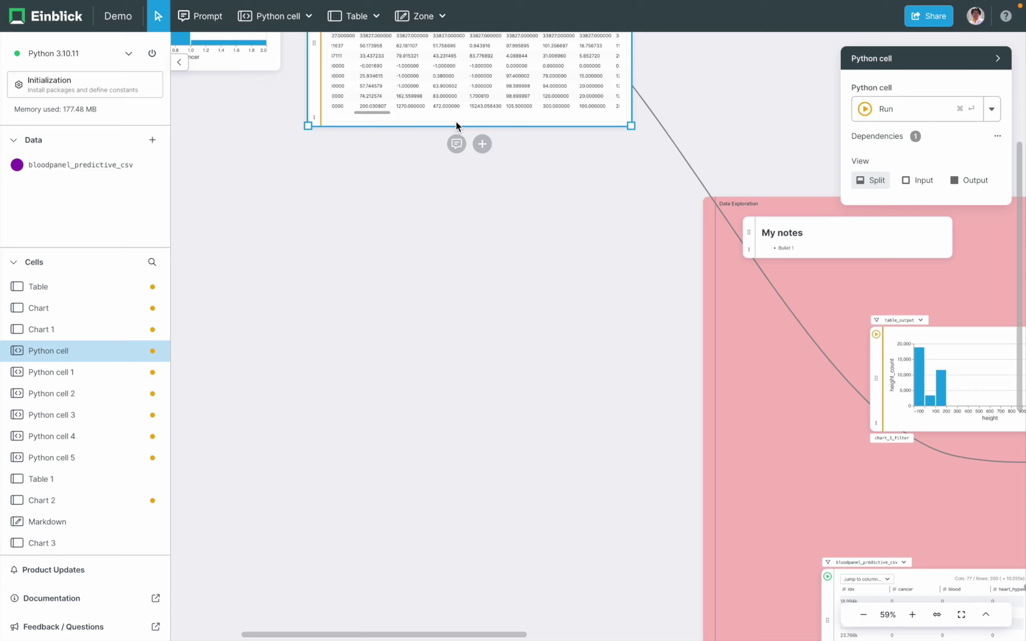
- Abandon a 'build a predictive mod' prompt and add an empty Python cell below summary statistics
left_click(456, 143)
left_click(406, 212)
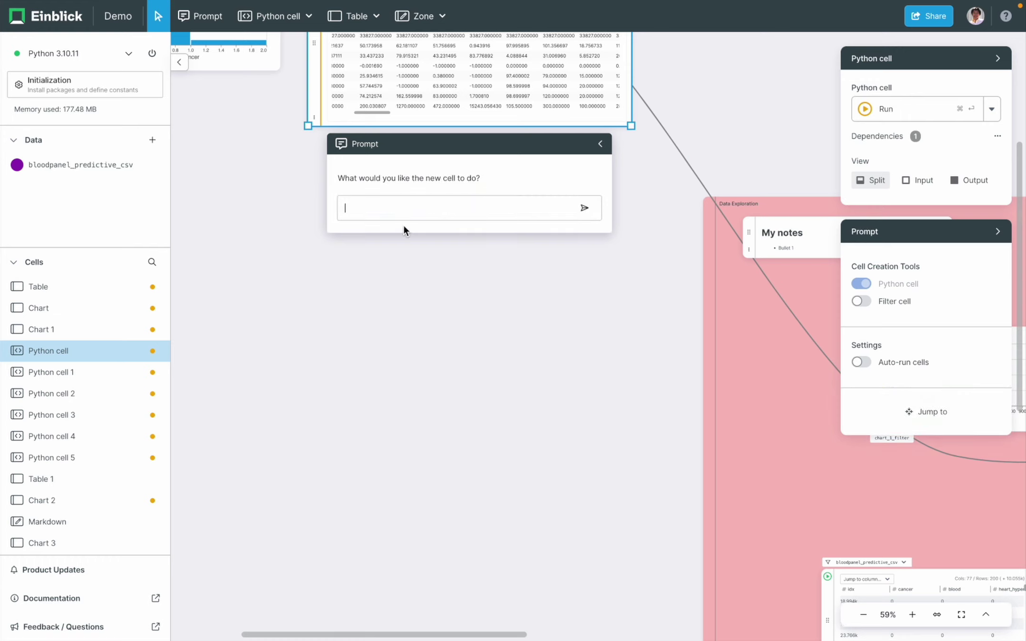
type("build a predictive model to predict cancer")
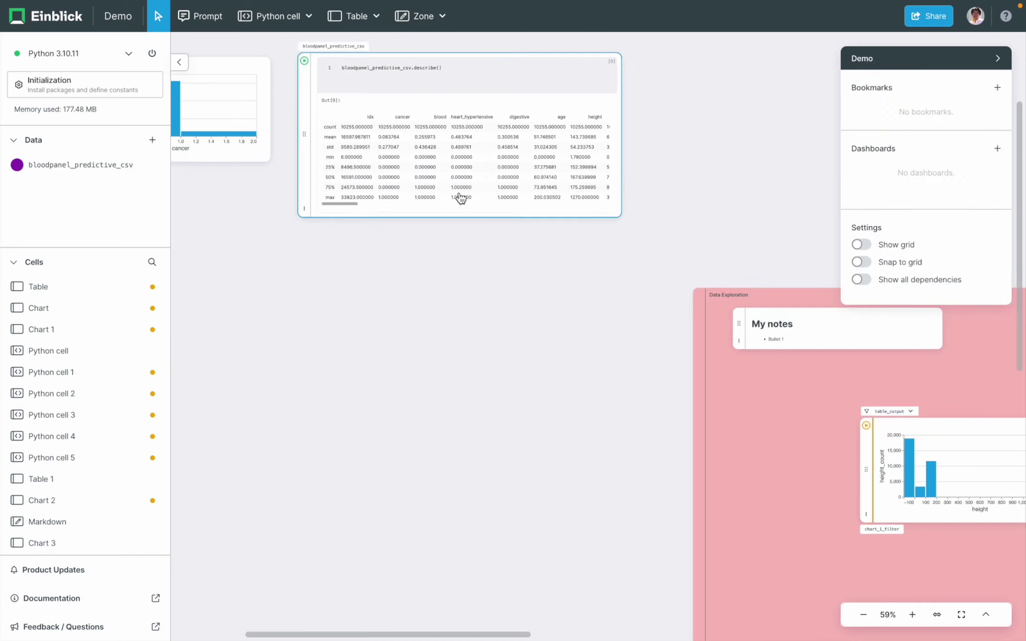
left_click(460, 199)
left_click(449, 237)
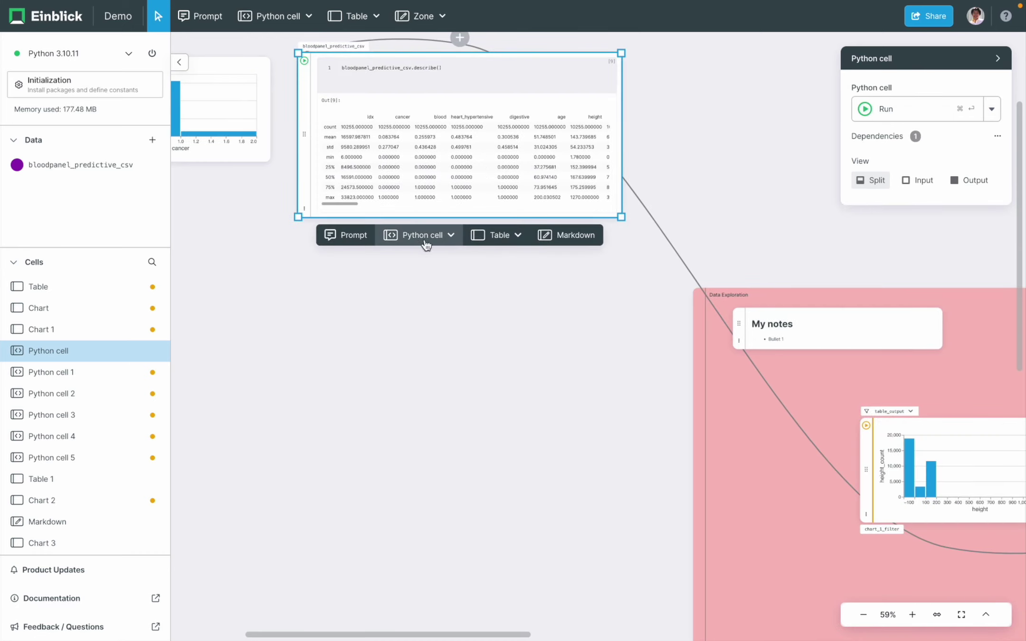
left_click(420, 235)
- Paste the easyml training code and replace its df argument with bloodpanel_predictive_csv
type("!pip install git+https://github.com/einblick-ai/helpful-functions.git#subdirectory=easyml_einblick from easyml_einblick import easyml_einblick   ## First, instantiate the ML object with input parameters (dataframe, name_of_target_variable, how_long_to_search, regression_or_classification) ml = easyml_einblick(df,\"cancer\",0.5,\"classification\", \"f1\")   ## Then, trigger data preprocessing: ml.preprocess()   ## You can then start model training: ml.train()")
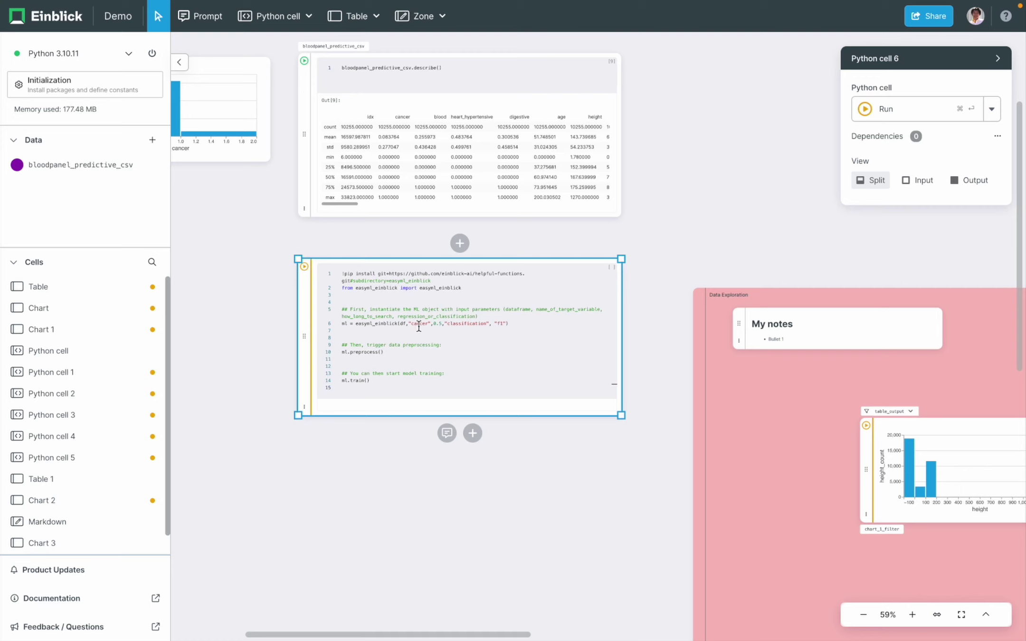
double_click(402, 325)
type("bloodp")
type("anel_predictive_csv")
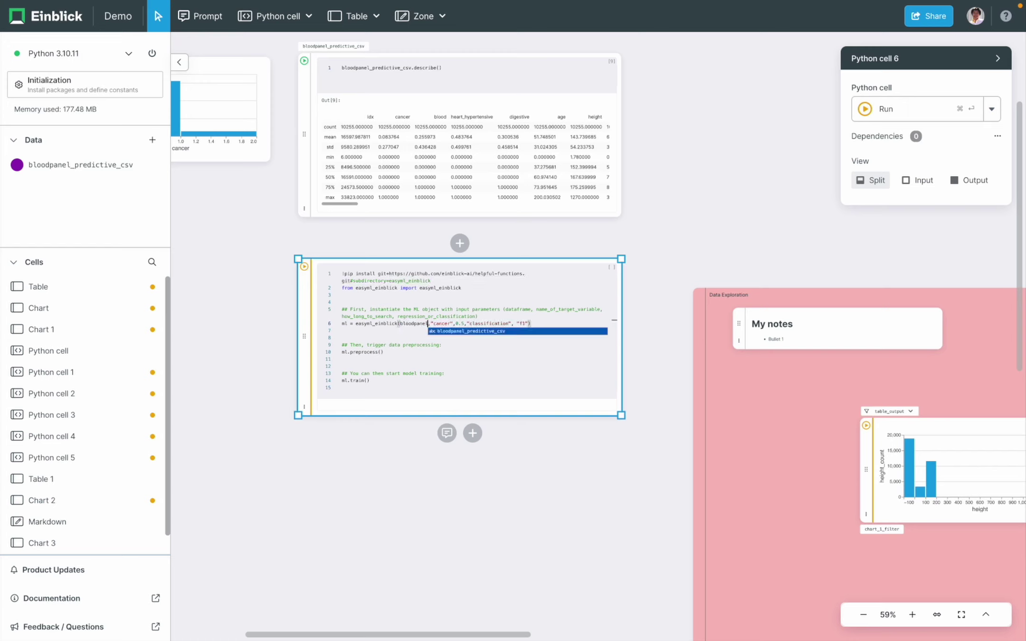
key("Return")
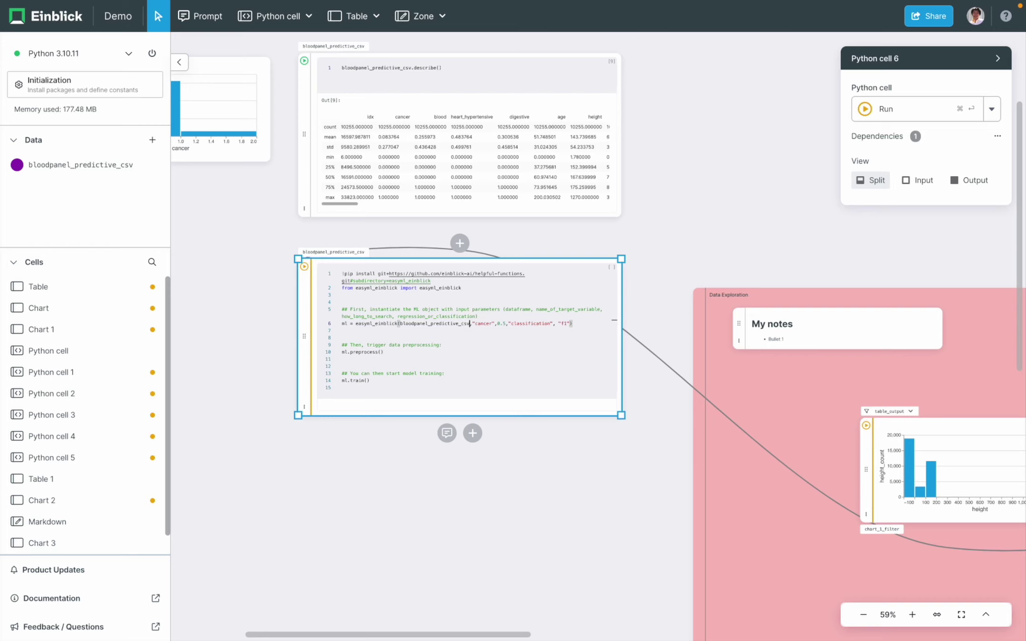
left_click(563, 323)
- Run the training cell to a score of 0.533, then open the add-cell choices below it
key("super+Return")
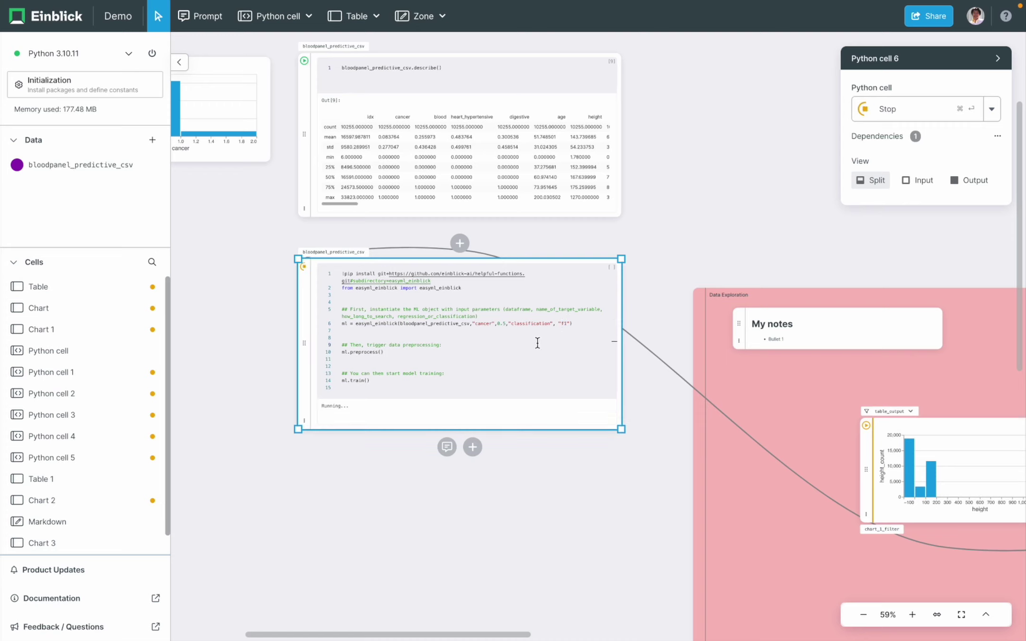
left_click(537, 343)
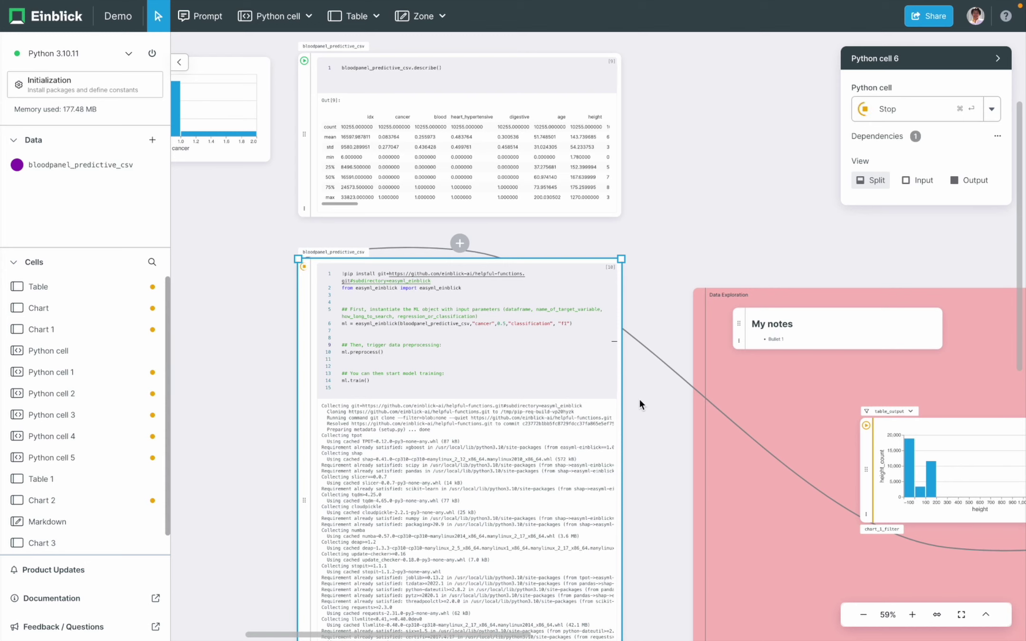
scroll(640, 403, "down", 5)
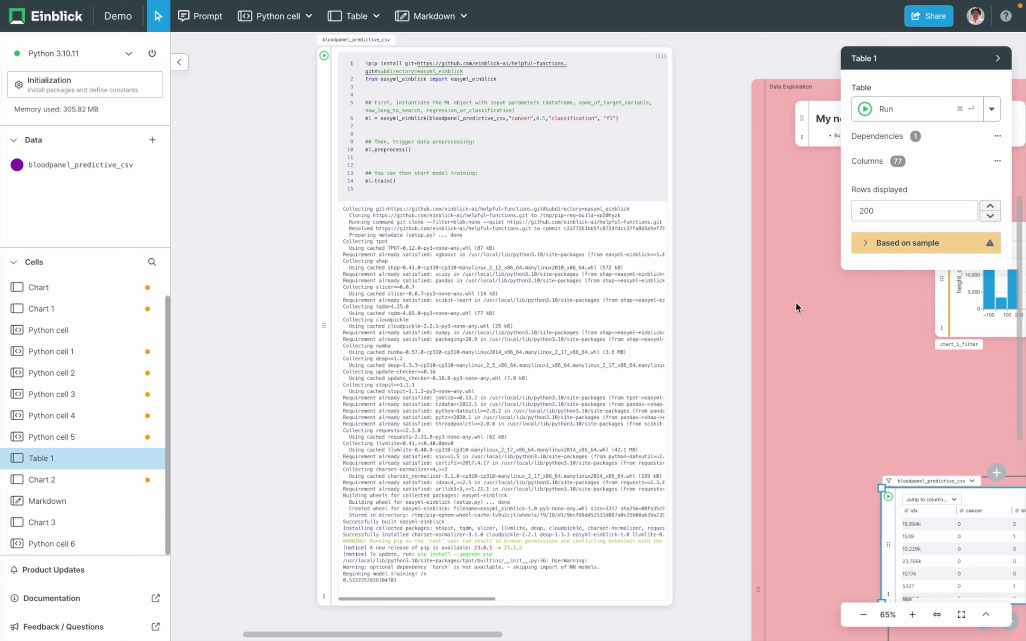
scroll(712, 376, "down", 5)
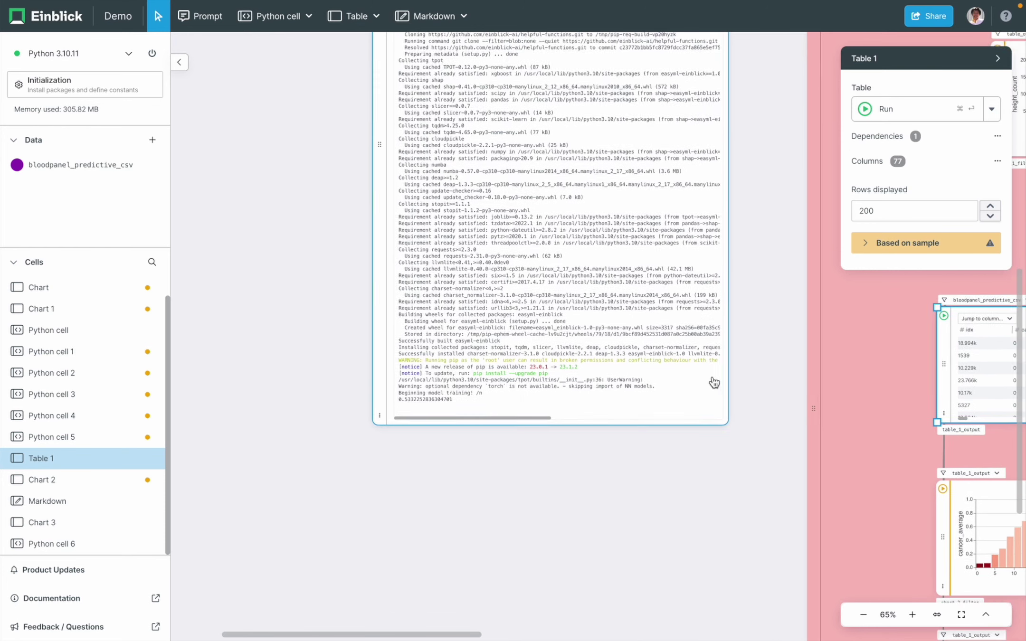
left_click(673, 373)
left_click(574, 411)
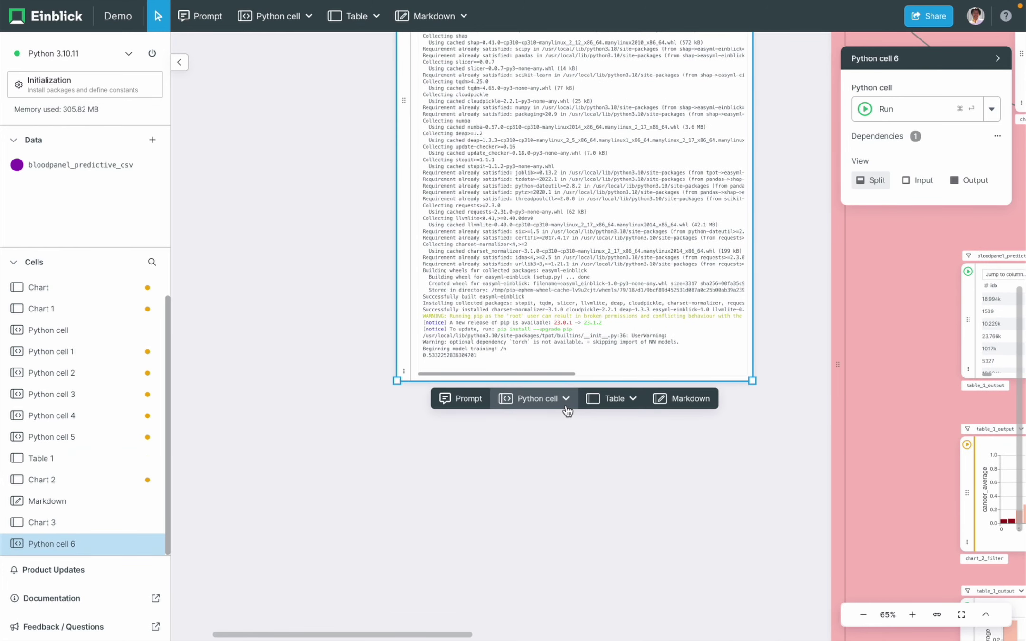
- Run ml.explain() in a new Python cell to show the rbc, neuts and blood feature-importance chart
left_click(531, 405)
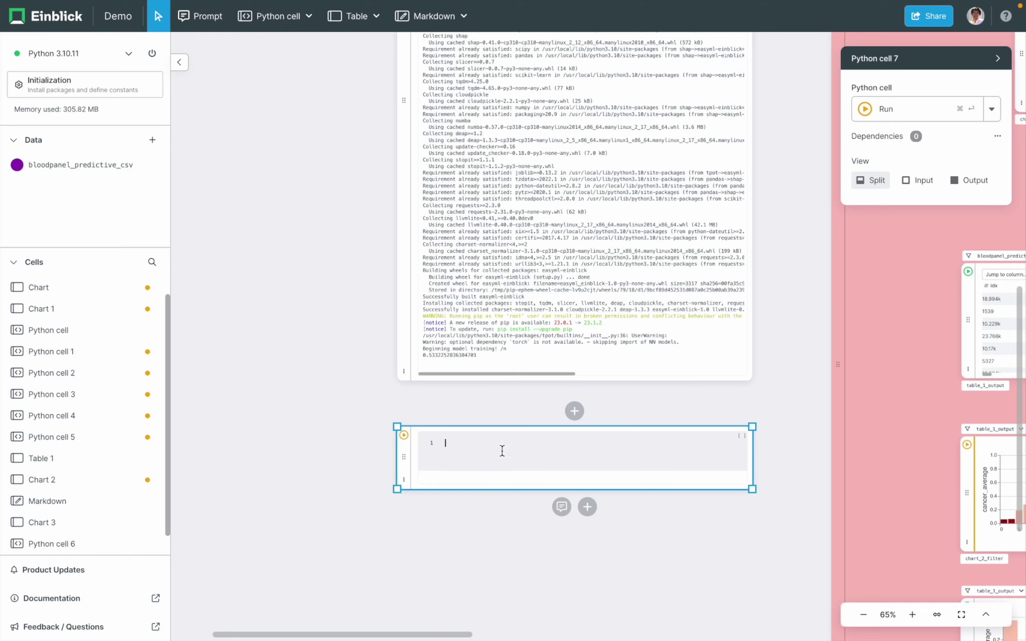
left_click(502, 450)
type("ml")
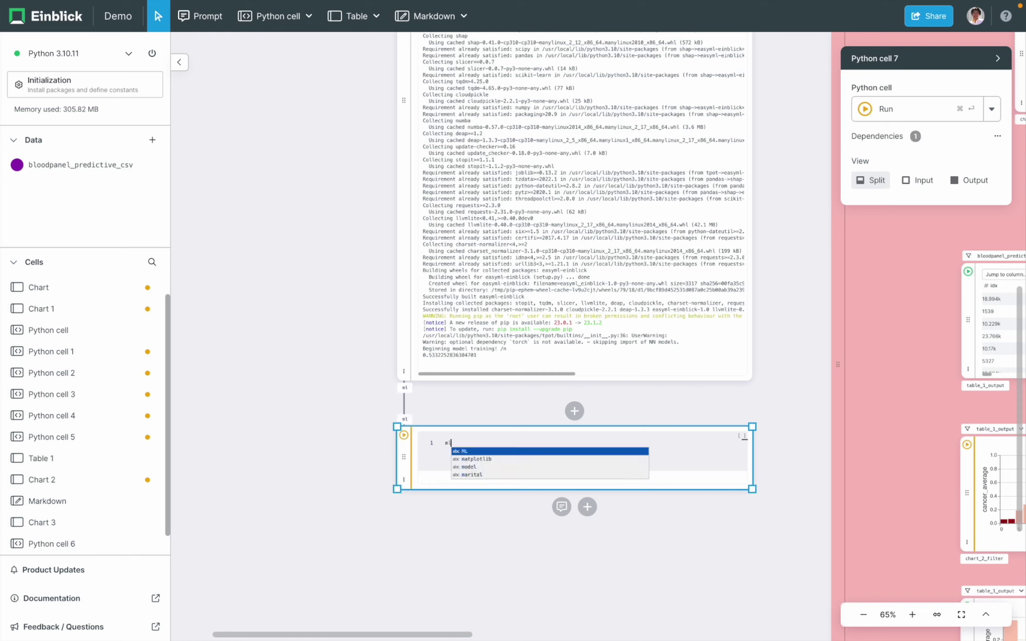
type(".explain()")
key("super+Return")
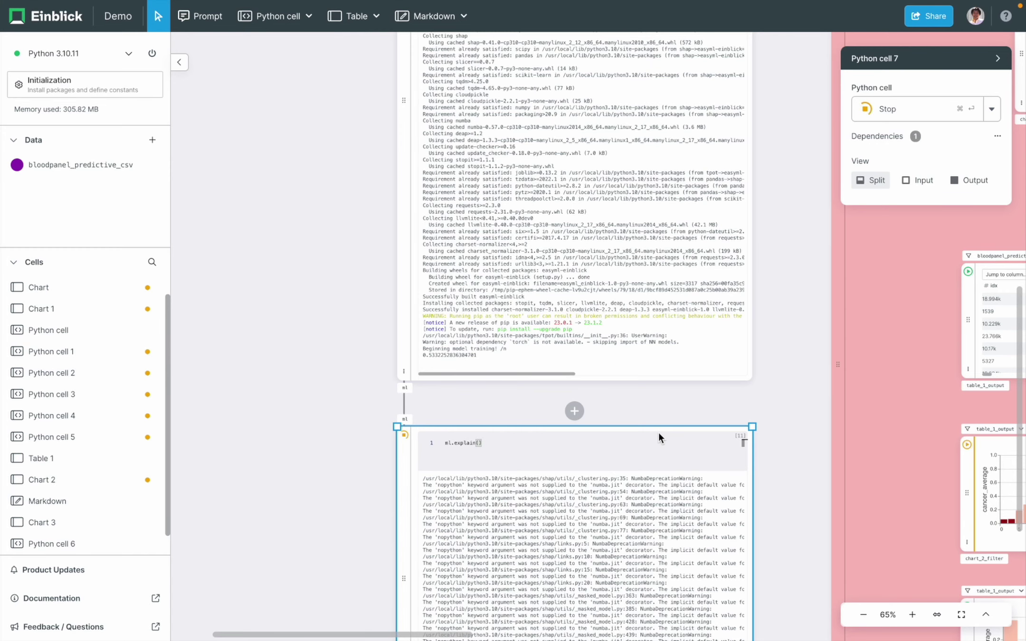
scroll(815, 412, "down", 1)
scroll(815, 413, "down", 5)
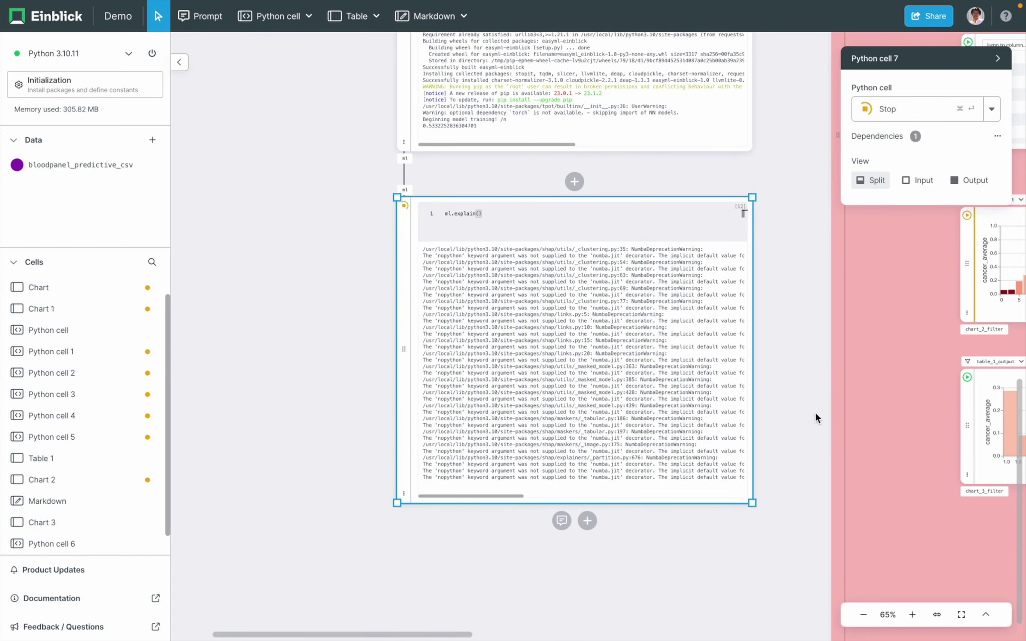
scroll(815, 412, "down", 2)
scroll(815, 413, "down", 4)
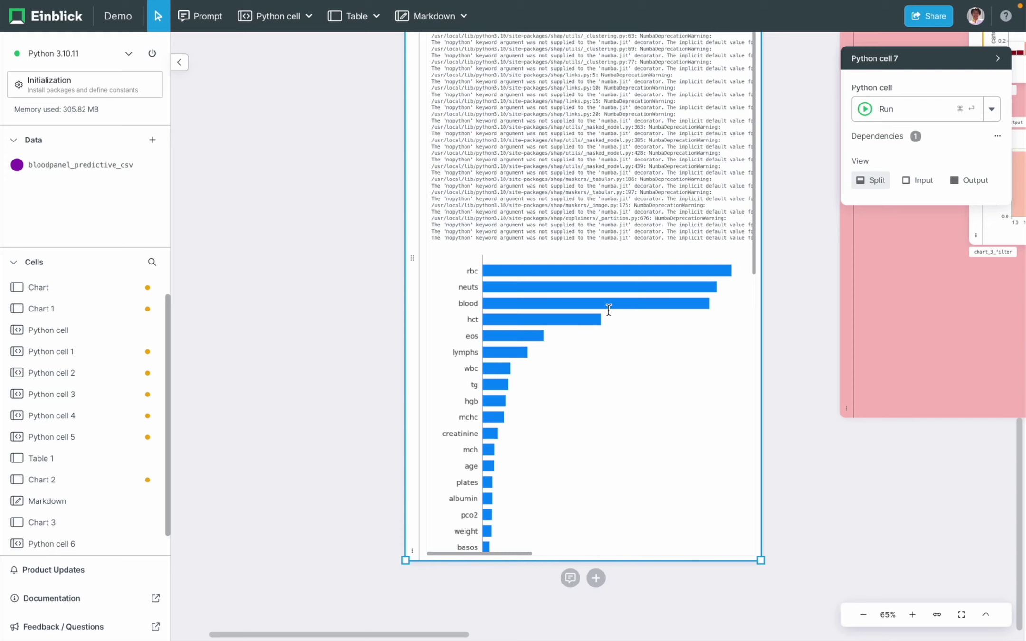
left_click(781, 349)
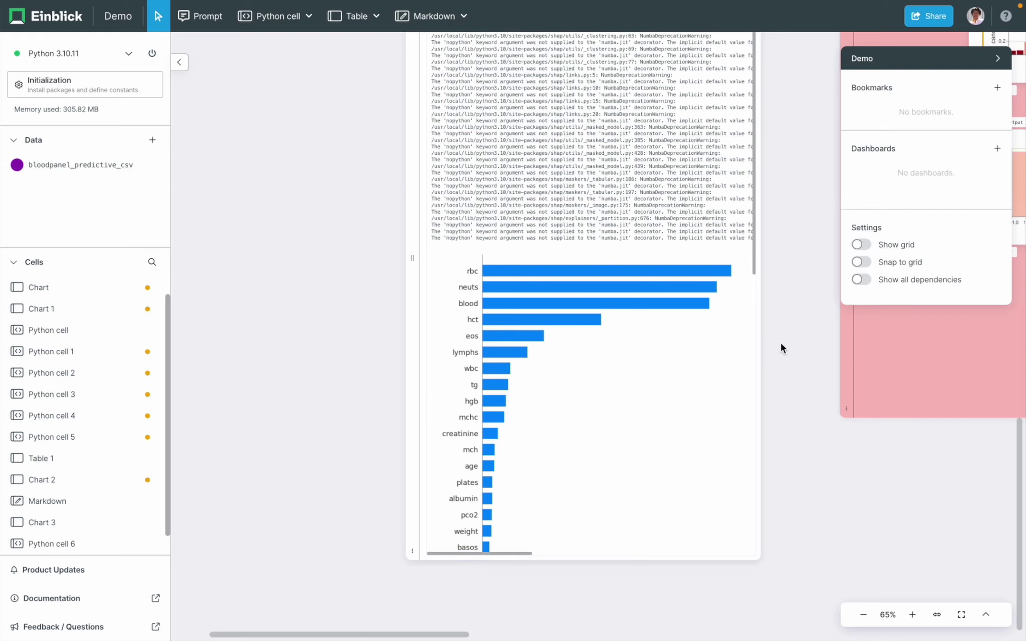
scroll(781, 348, "down", 5)
- Add a Python cell below the chart and begin typing ml.apply_model(bloodpanel_predictive
left_click(782, 349)
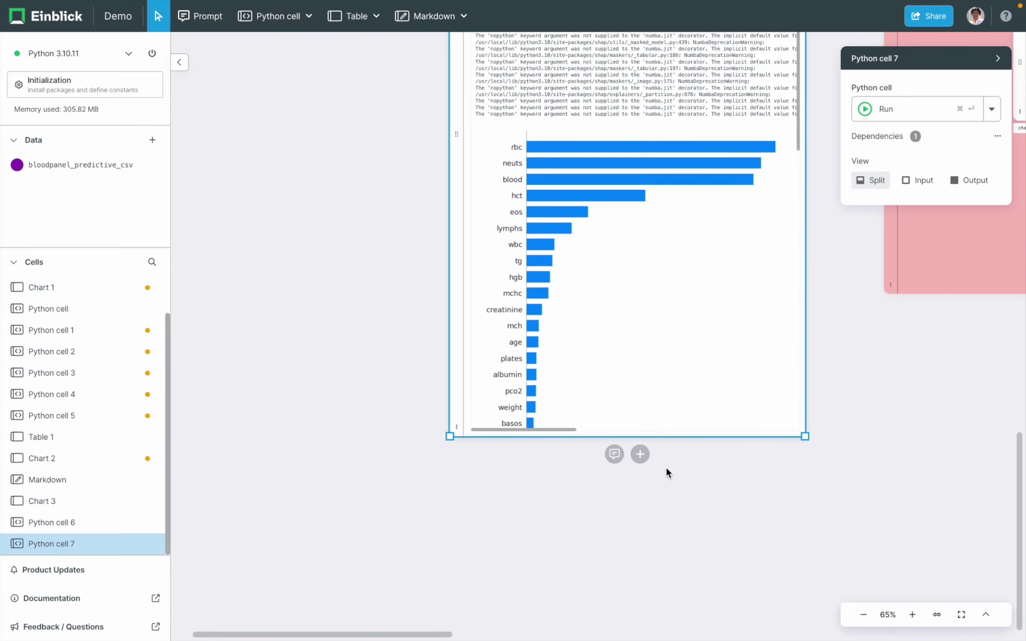
left_click(640, 454)
left_click(587, 455)
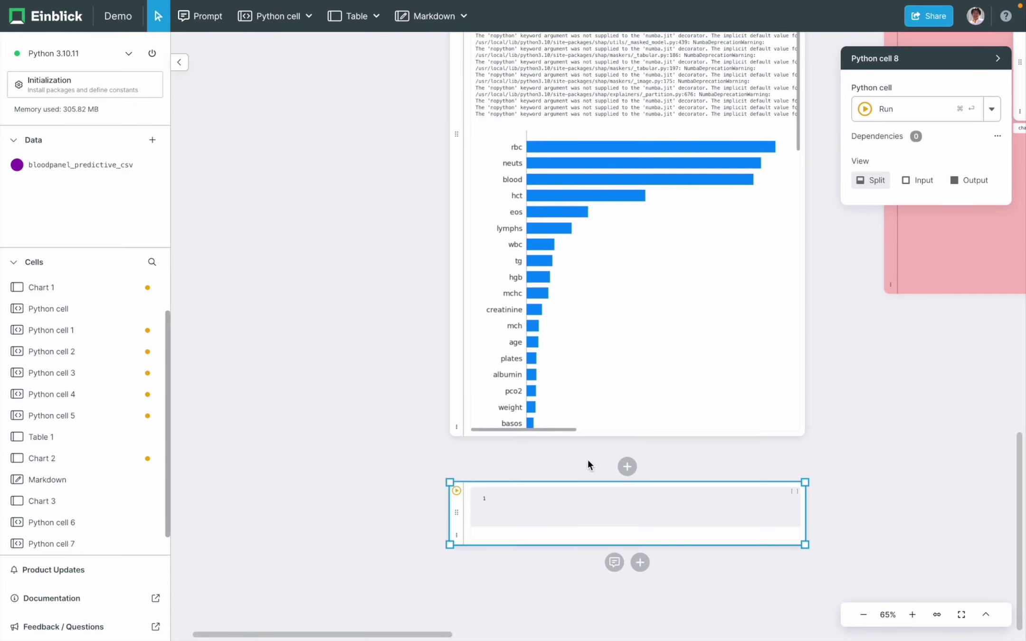
left_click(533, 405)
type("ml.")
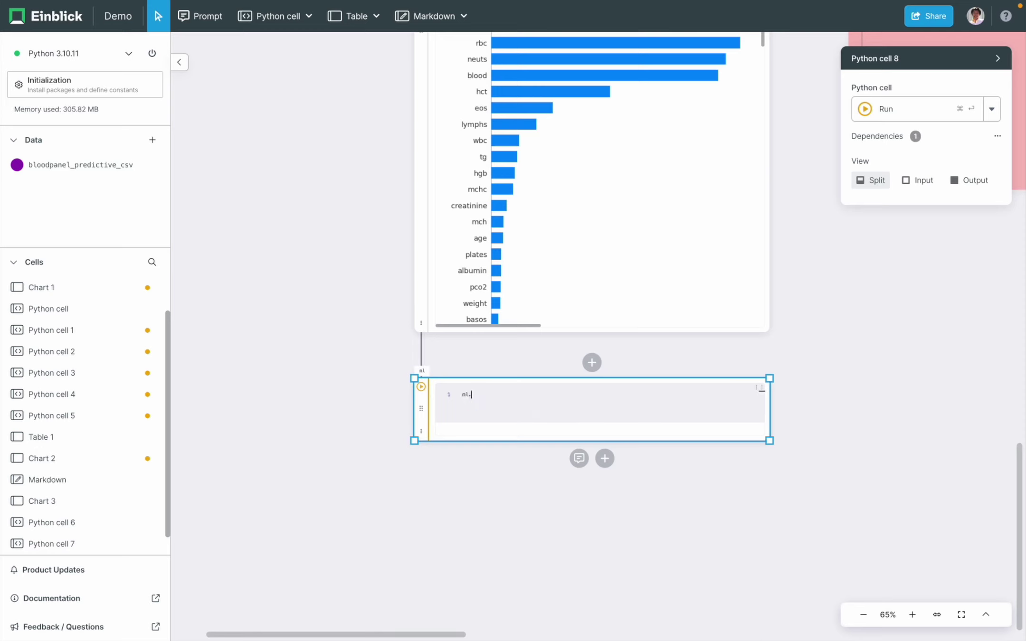
type("apply_model(")
type("bloodpanel")
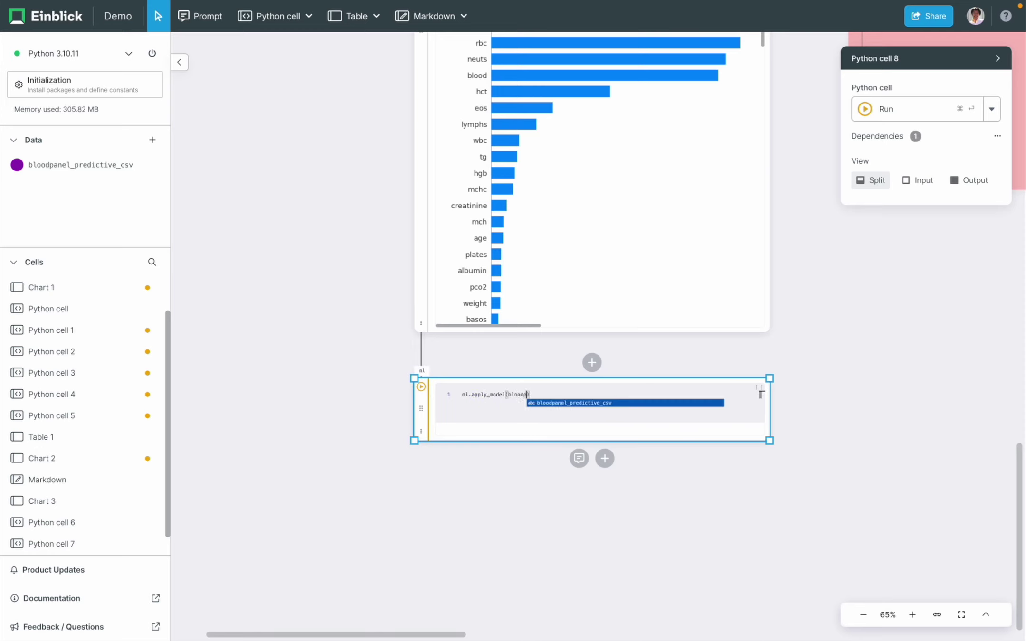
type("_predictive")
- Complete df2 = ml.apply_model(bloodpanel_predictive_csv) with df2.head() and run the cell
key("Tab")
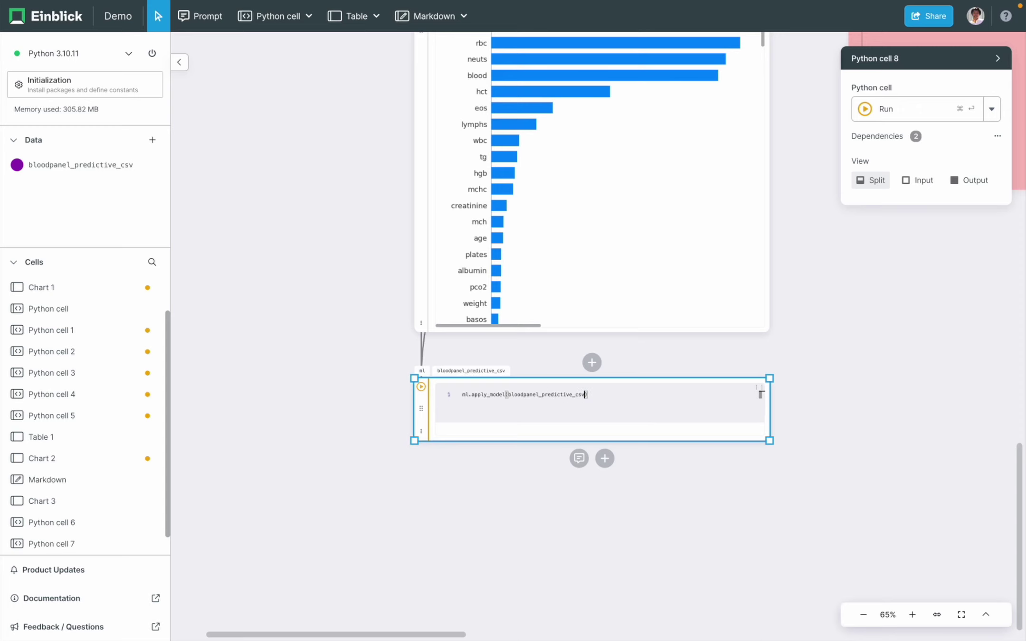
key("Return")
key("Up")
type("df2 =")
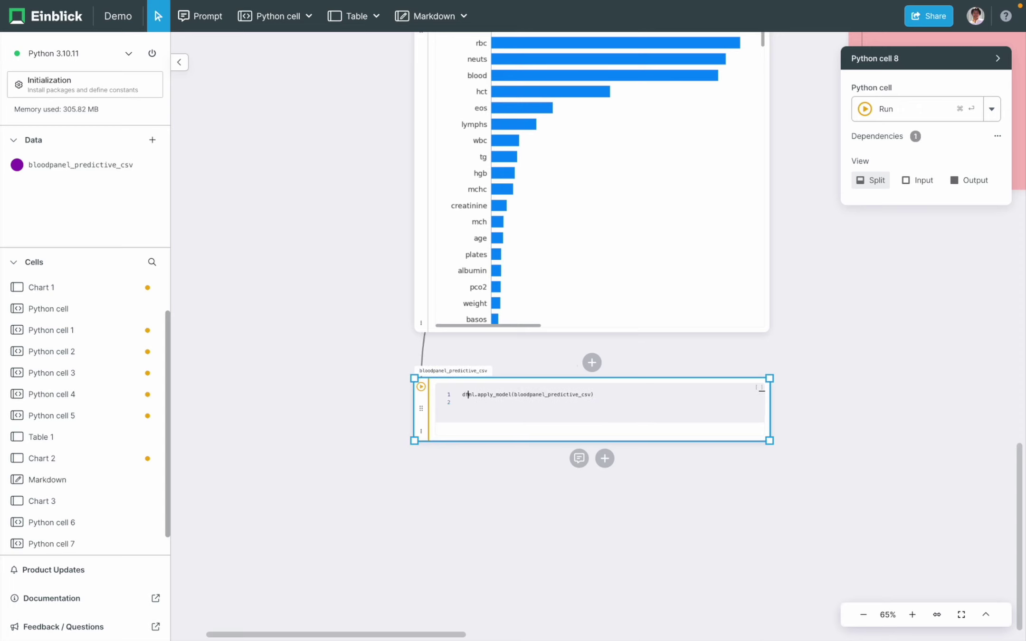
key("Down")
type("df2.head()")
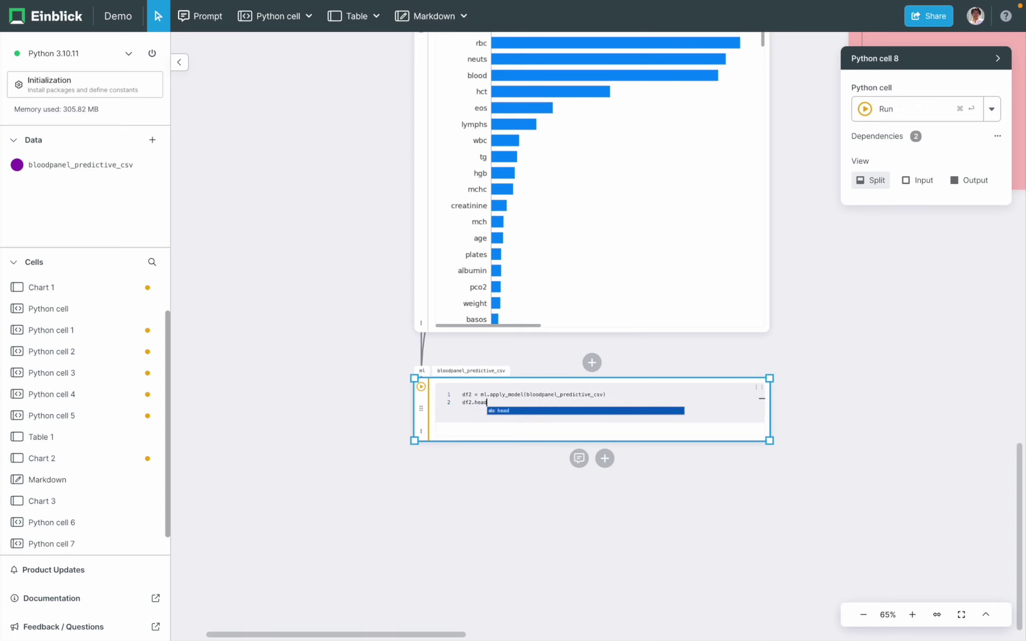
key("super+Return")
- Add a table cell showing the df2 dataframe and scroll across its columns
left_click(608, 543)
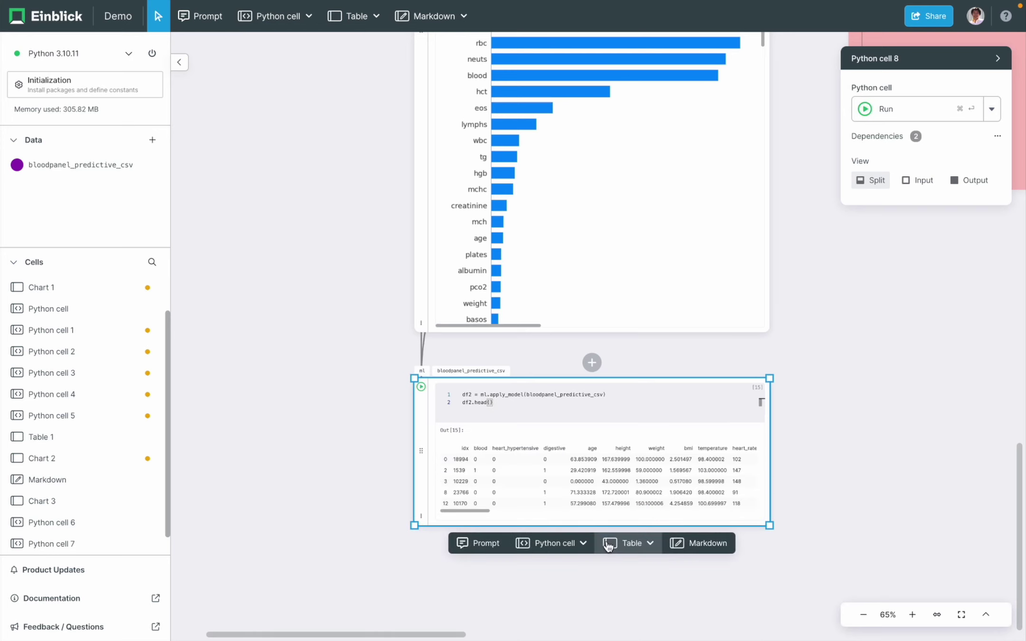
left_click(610, 546)
left_click(453, 496)
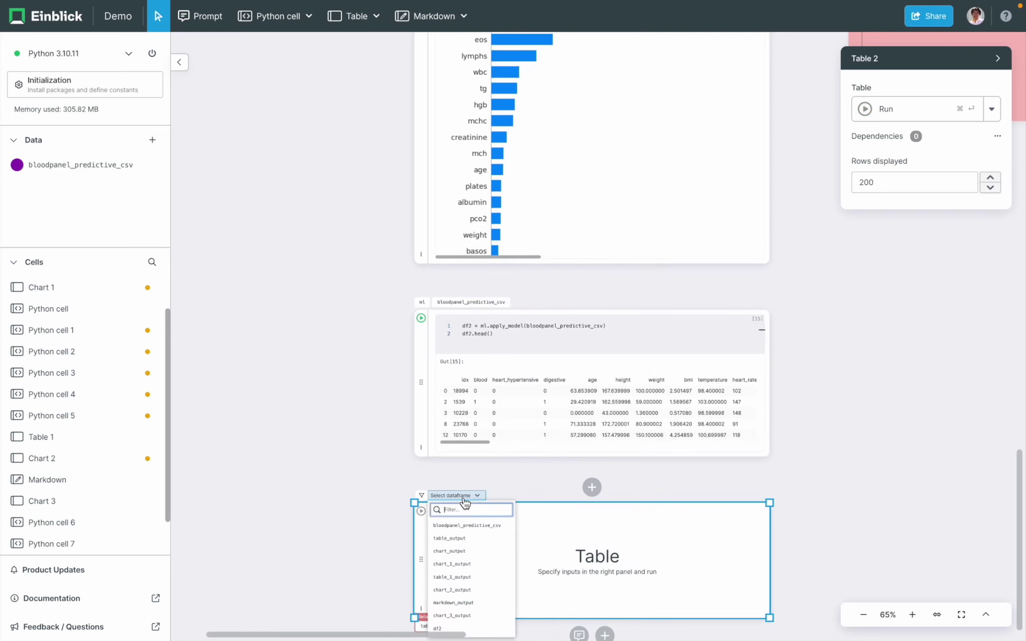
left_click(438, 628)
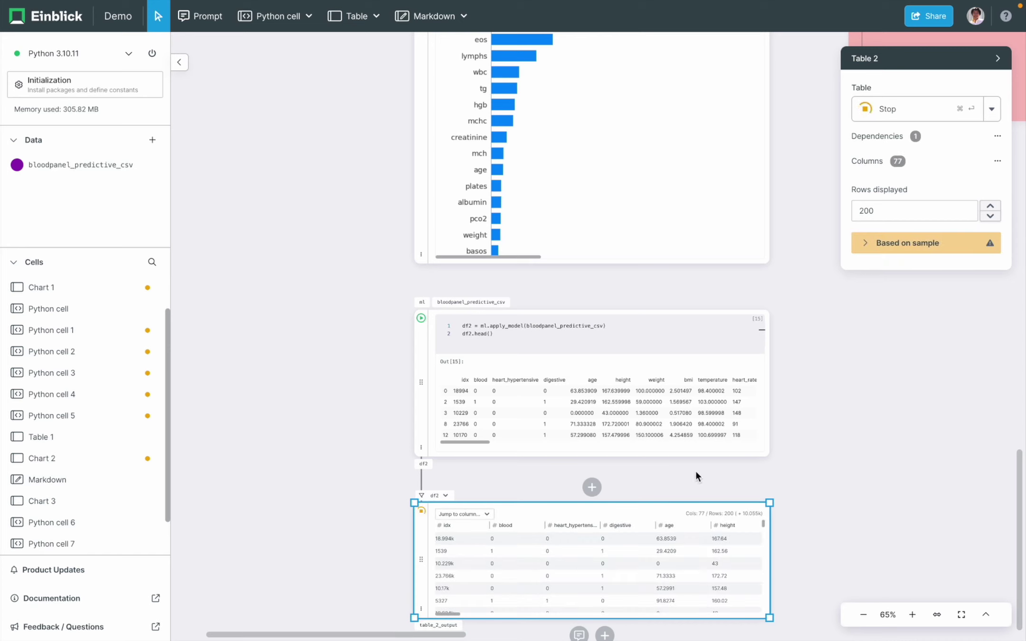
scroll(631, 399, "right", 10)
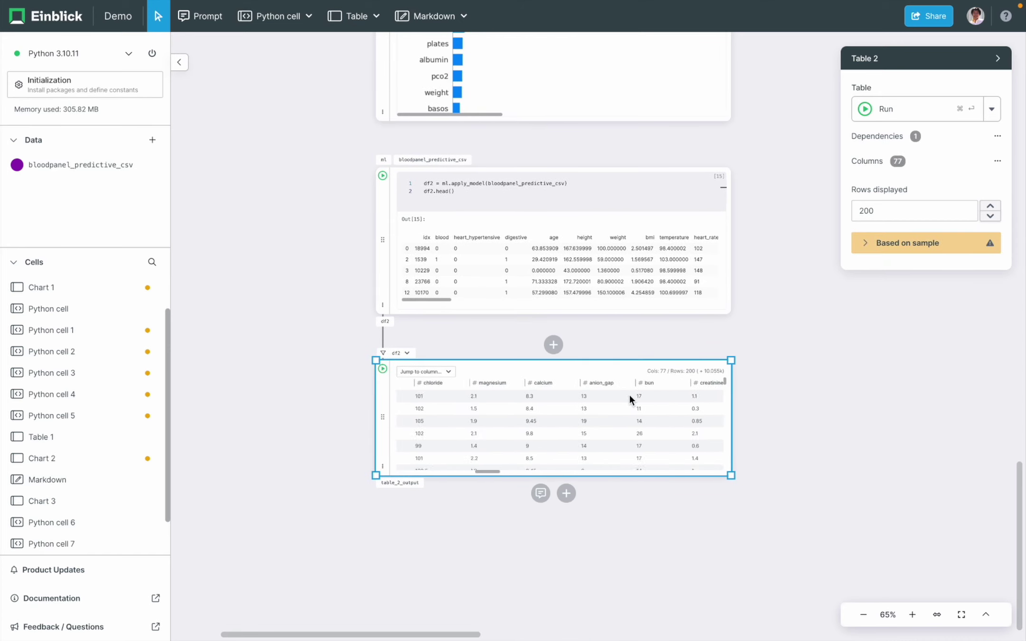
scroll(630, 399, "right", 10)
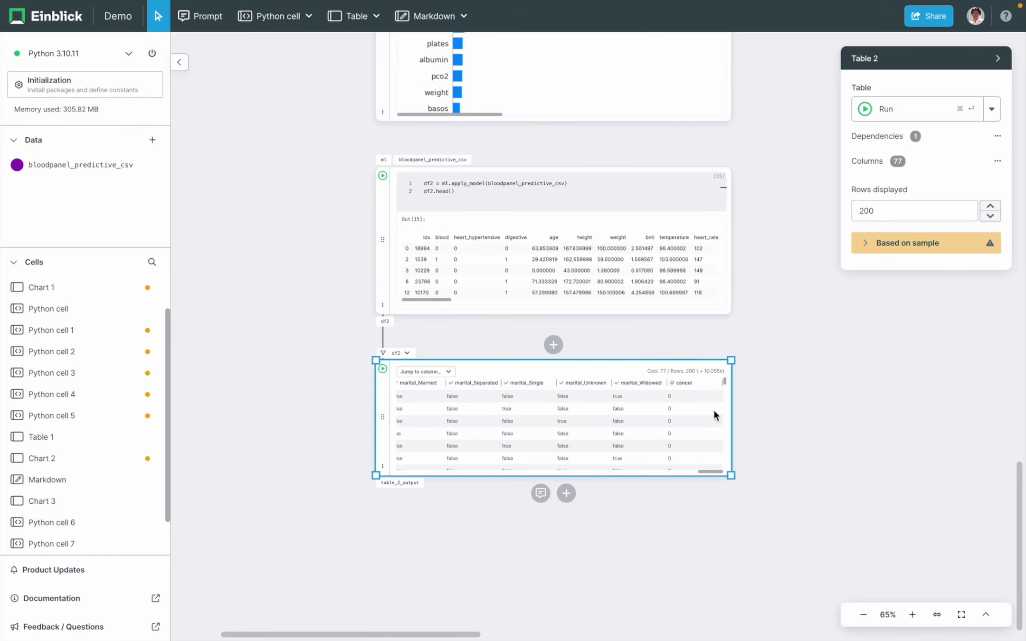
left_click(531, 200)
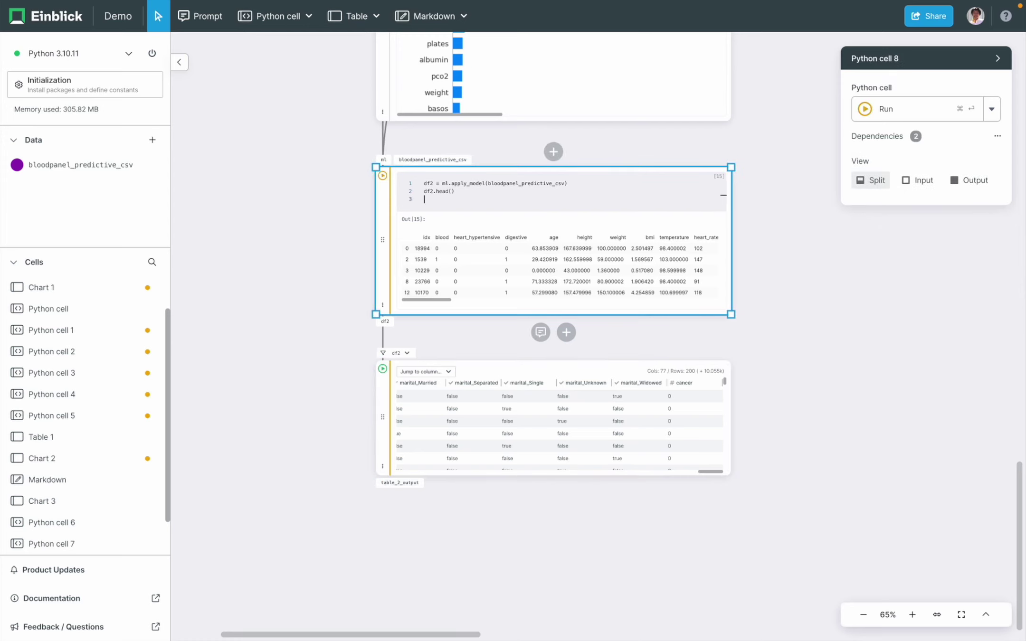
- Insert df2 = bloodpanel_predictive_csv as the first line of the code cell
key("Return")
key("Return")
type("df")
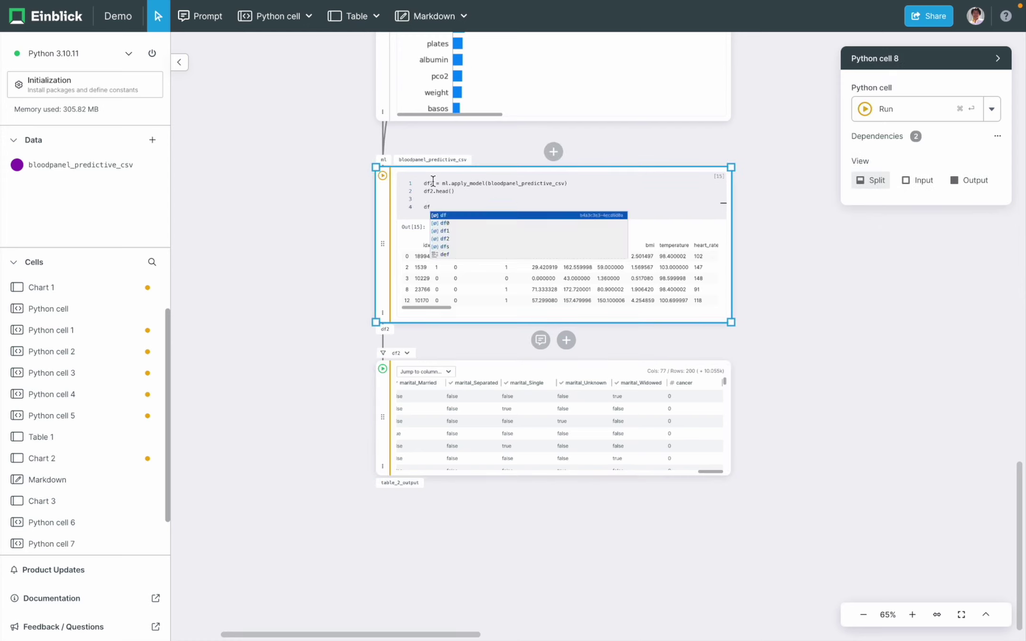
left_click(433, 182)
key("Return")
key("Up")
type("df2")
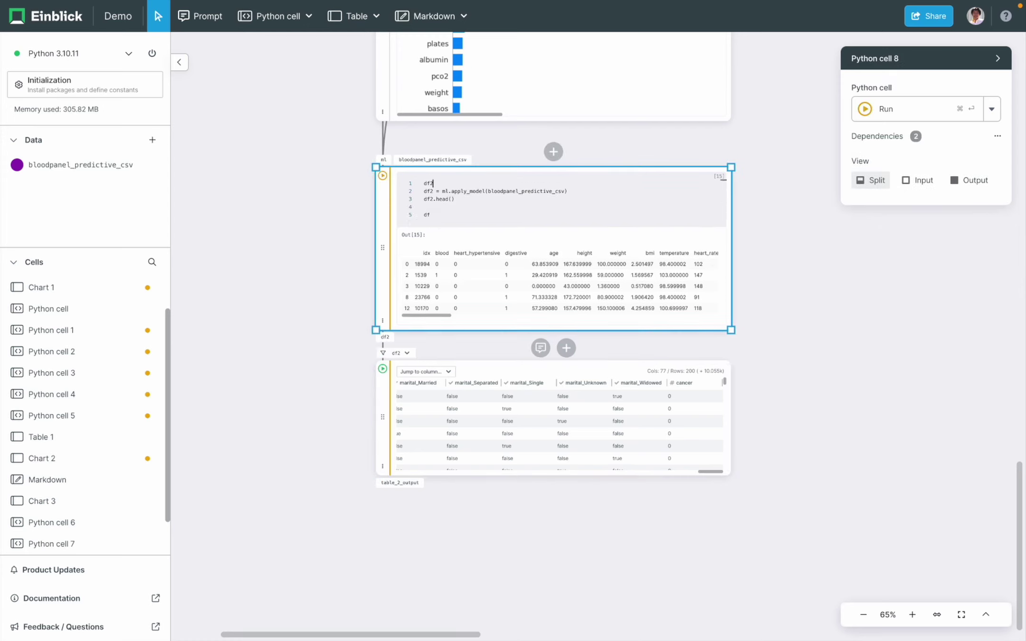
type(" = blood")
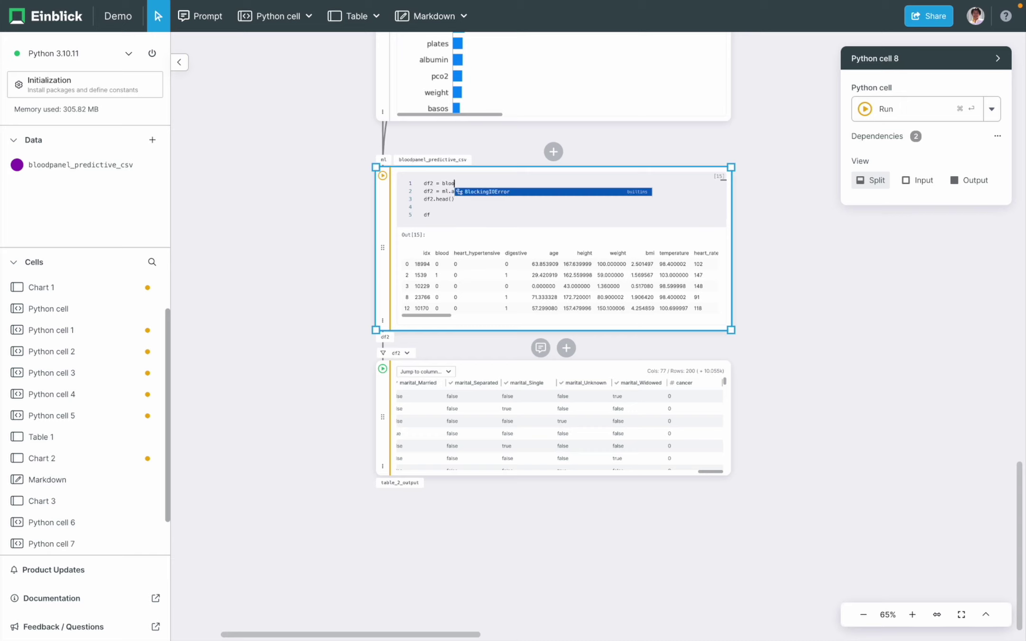
type("panel_predictive_csv")
key("Return")
key("Return")
- Add df2["actual_cancer"] = df2["cancer"] as the second line and run the cell
type("df2[\"actual-canc")
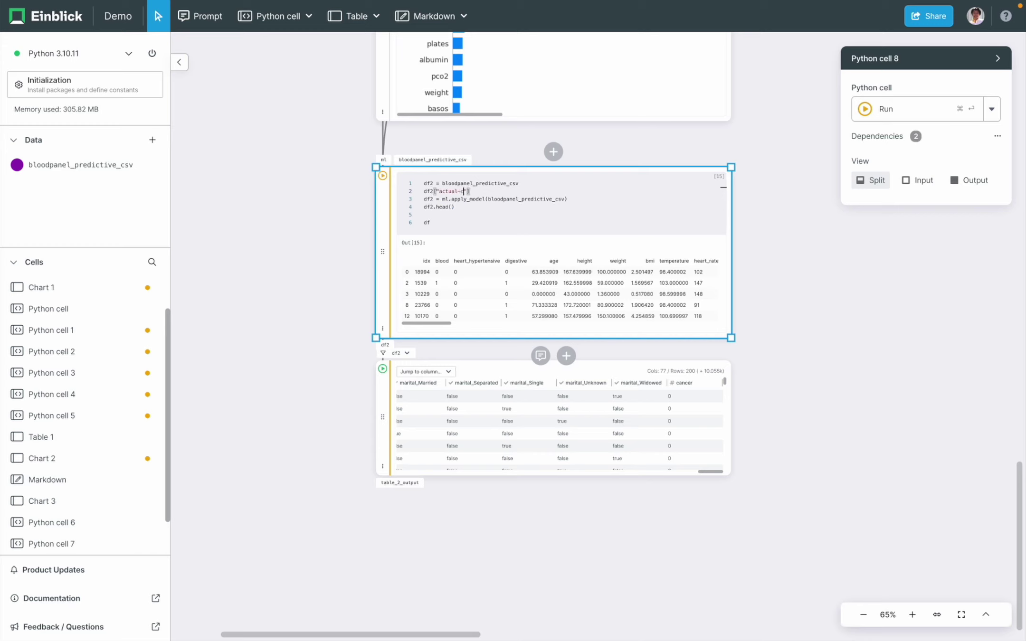
key("Left")
key("Left")
key("Left")
key("Left")
key("BackSpace")
type("_")
key("Right")
key("Right")
key("Right")
key("Right")
type("er")
key("End")
type("= df2[\"cancer")
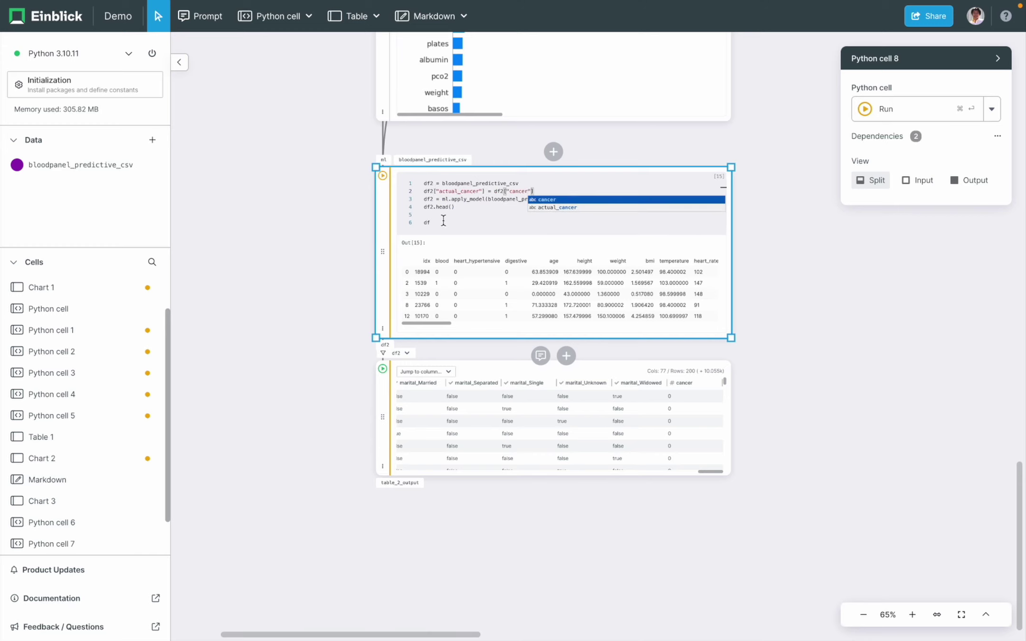
key("Escape")
key("Down")
key("Down")
key("super+Return")
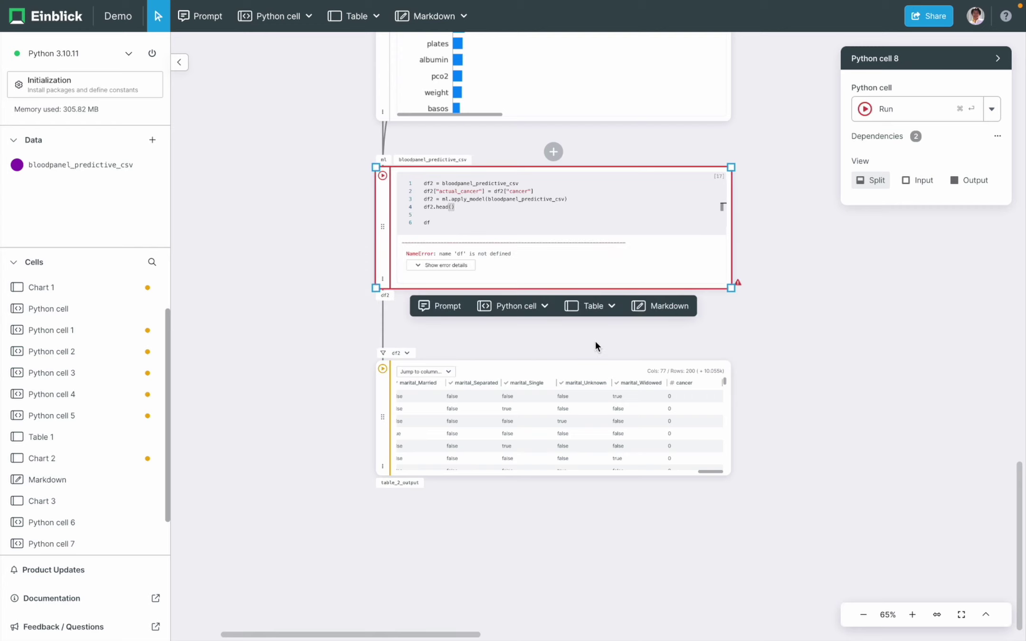
- Remove the stray 'df' line, rerun the cell, and select Table 2
key("Down")
key("Down")
key("BackSpace")
key("BackSpace")
key("BackSpace")
key("super+Return")
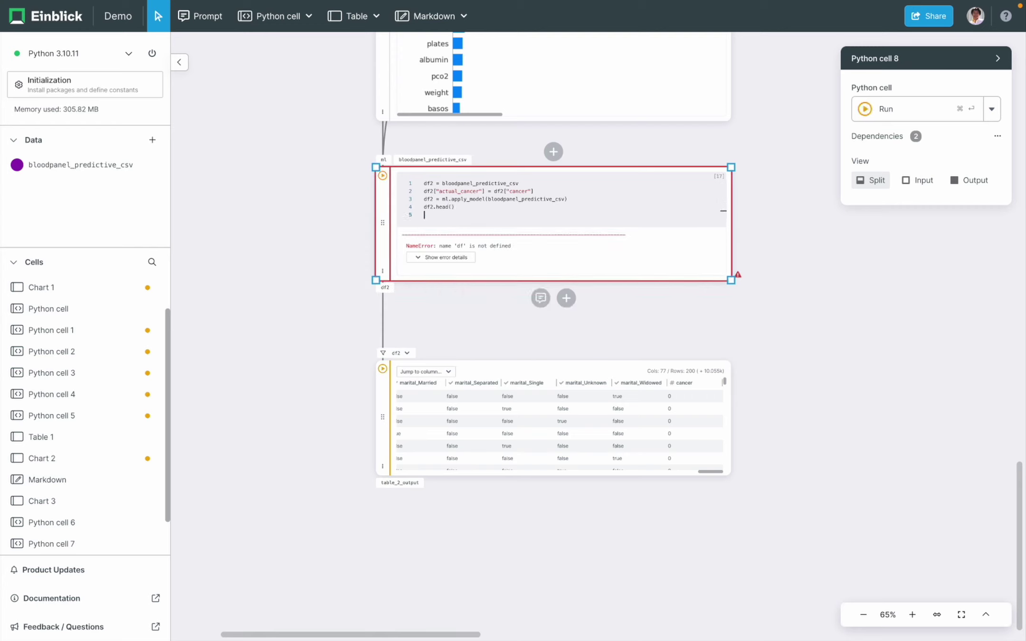
left_click(552, 422)
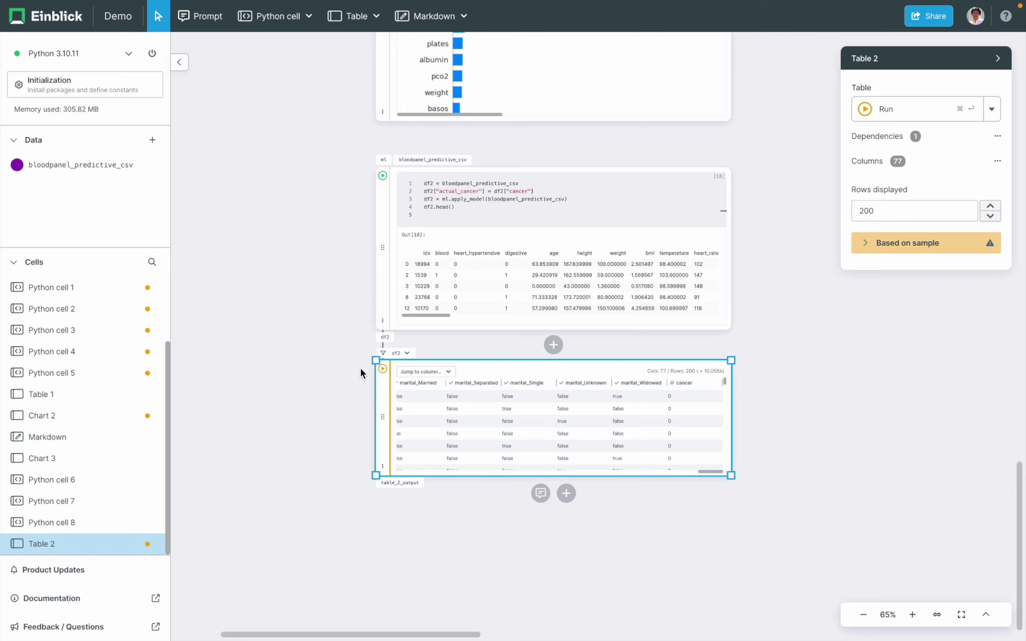
- Rerun Table 2 and create a chart from its cancer column
left_click(382, 369)
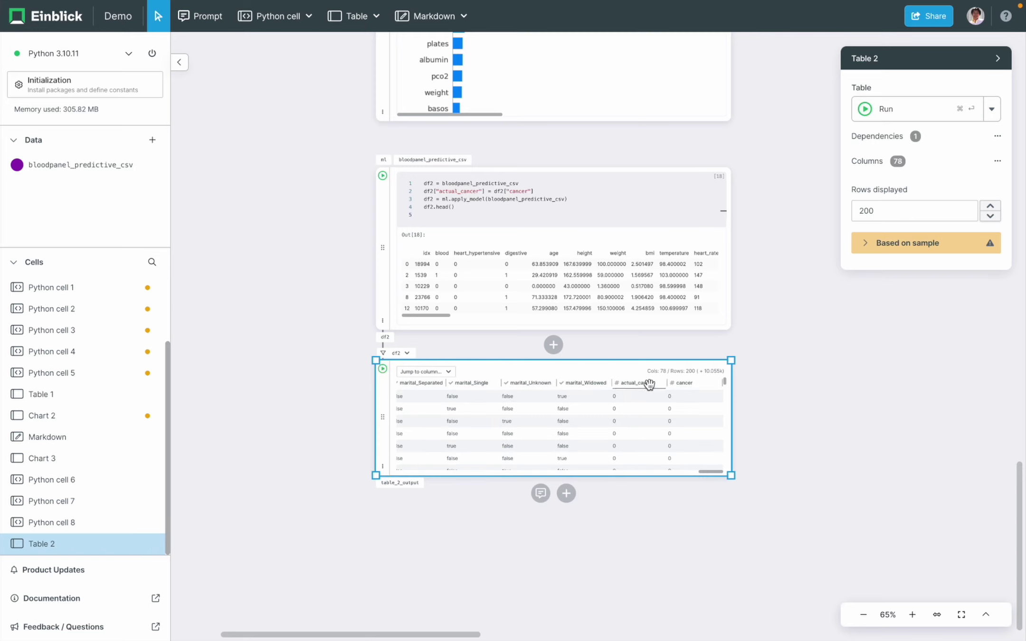
left_click_drag(677, 383, 460, 544)
scroll(378, 521, "down", 5)
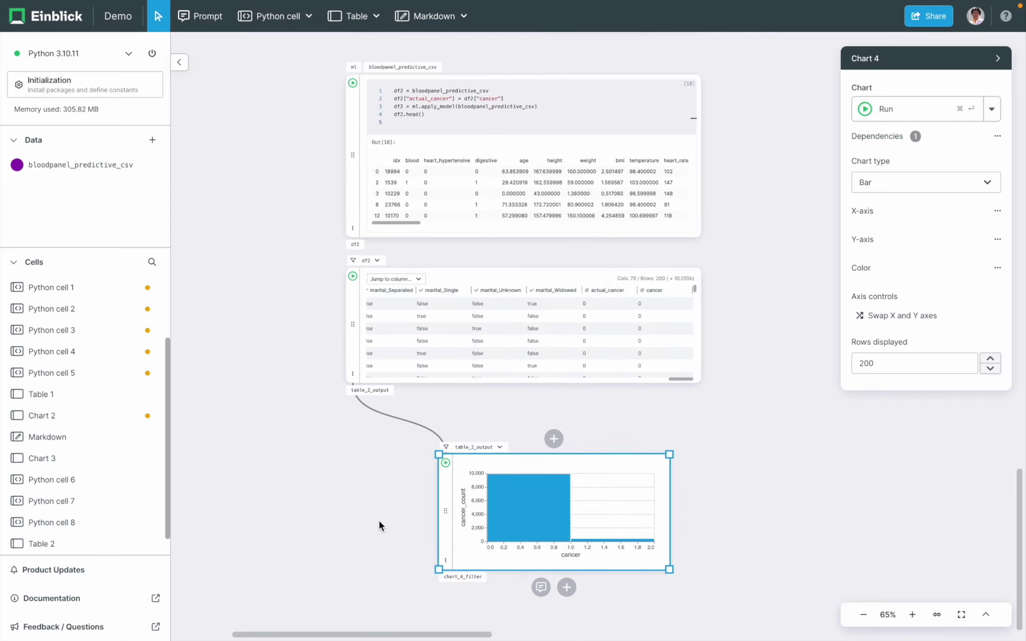
- Colour the cancer bars by actual_cancer with stacking normalized to 100%
left_click(919, 267)
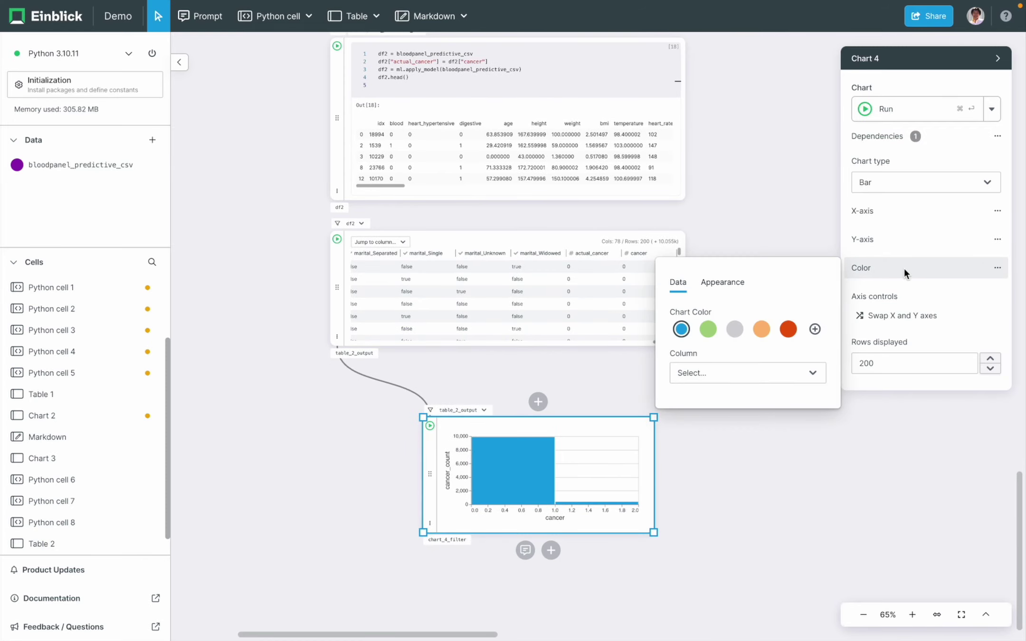
left_click(728, 373)
type("act")
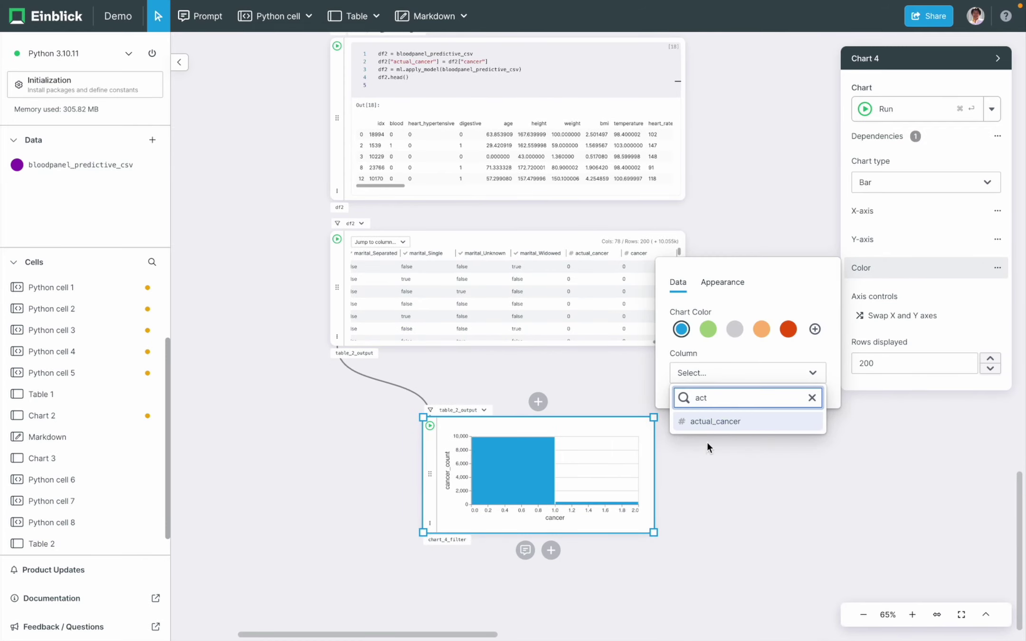
left_click(727, 424)
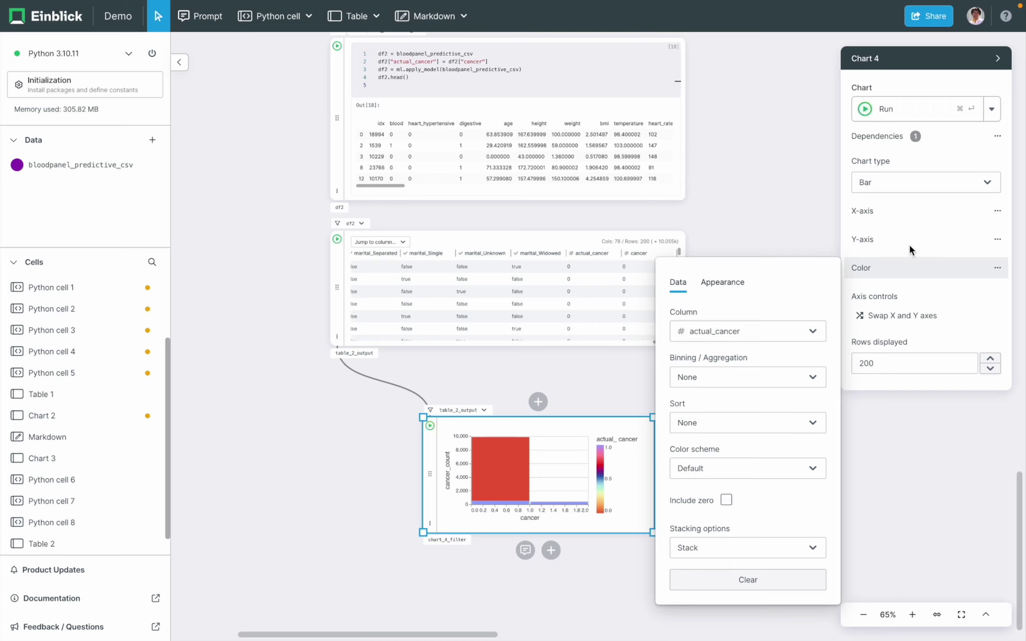
left_click(713, 551)
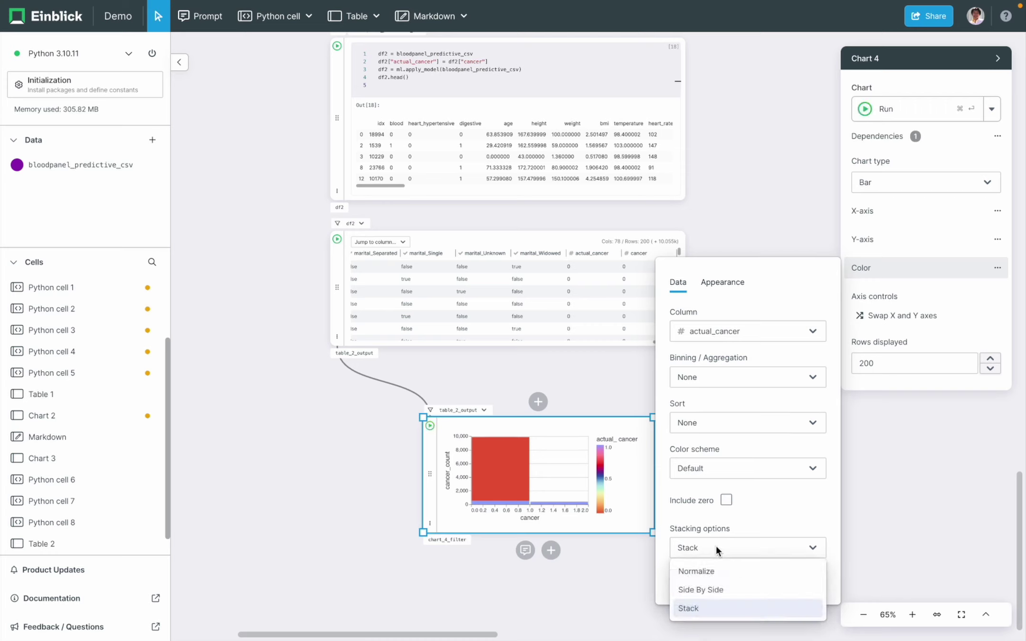
left_click(720, 571)
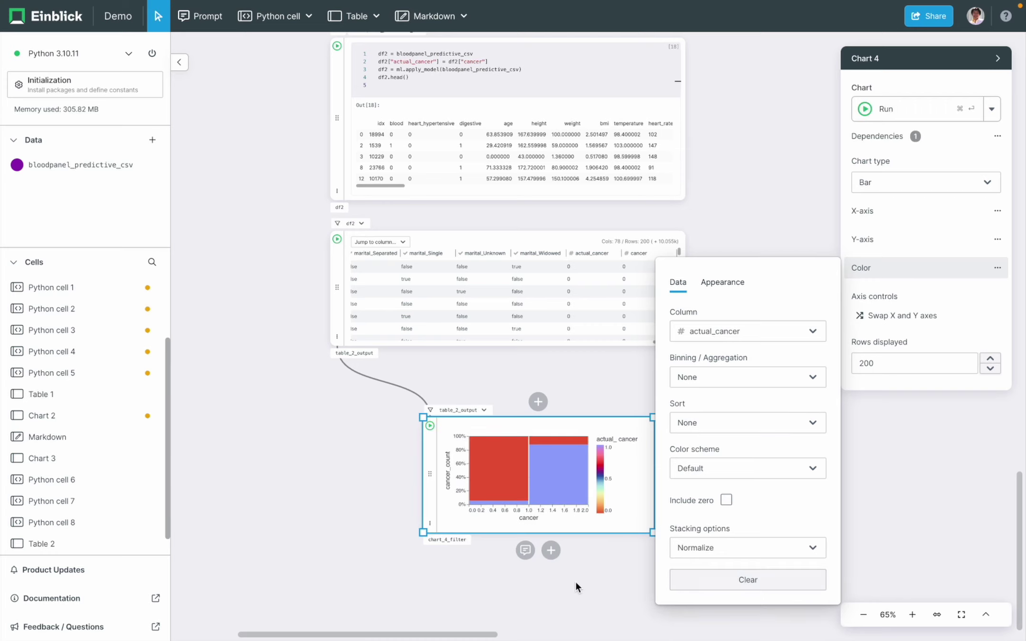
left_click(576, 582)
- Switch the chart's colour scheme to Redblue
scroll(575, 581, "down", 2)
left_click(890, 271)
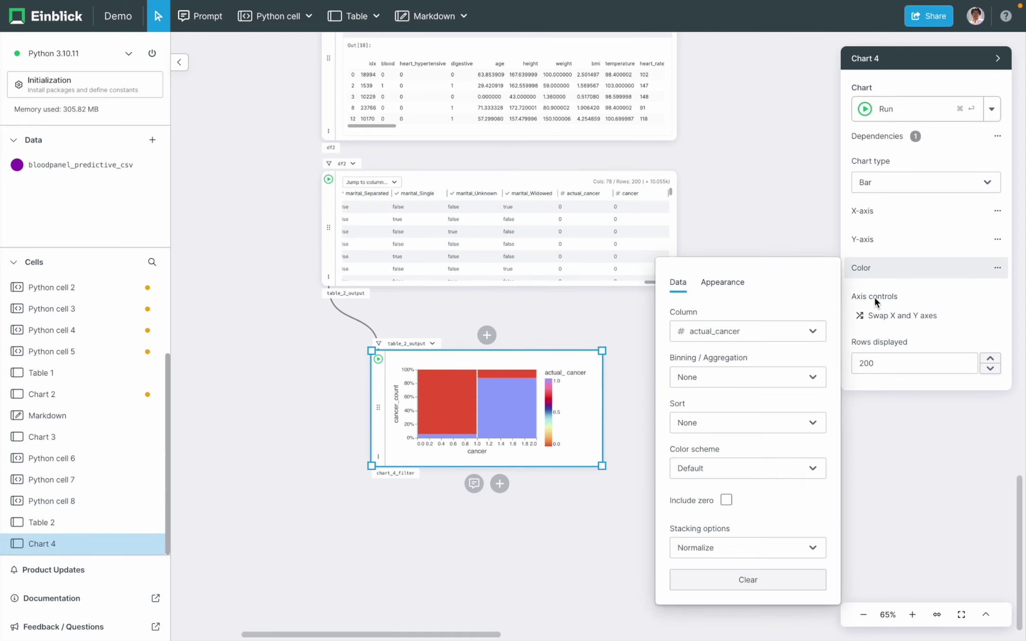
left_click(784, 473)
scroll(754, 324, "down", 5)
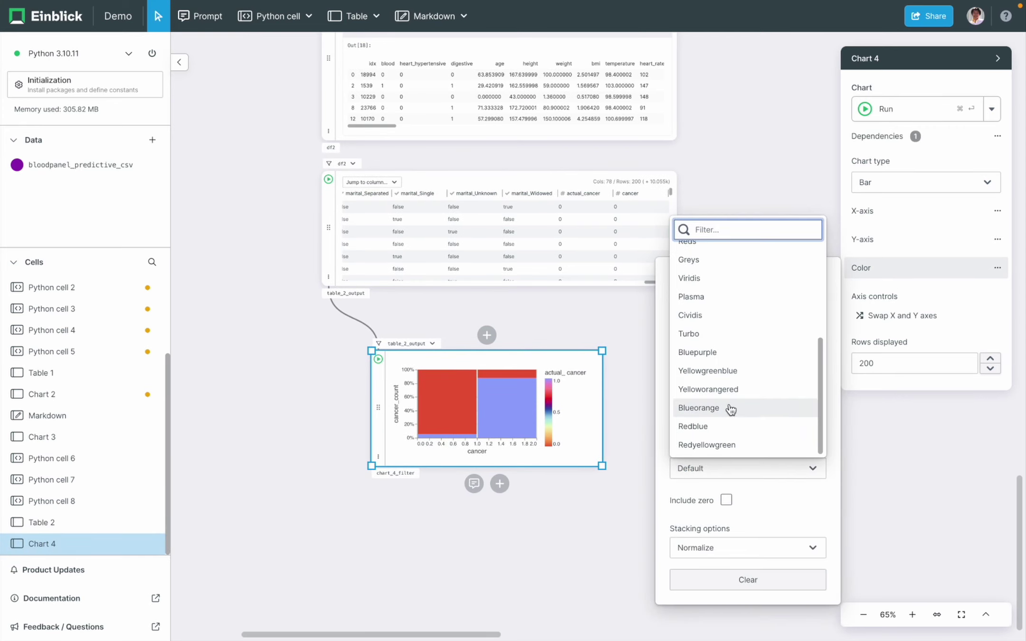
left_click(715, 427)
left_click(604, 494)
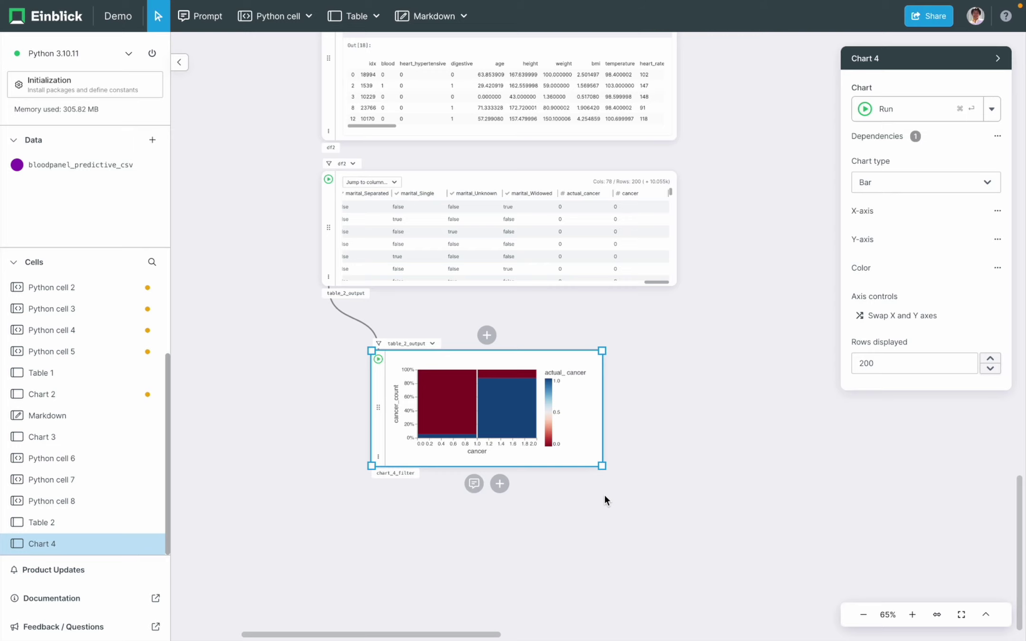
scroll(604, 494, "down", 10)
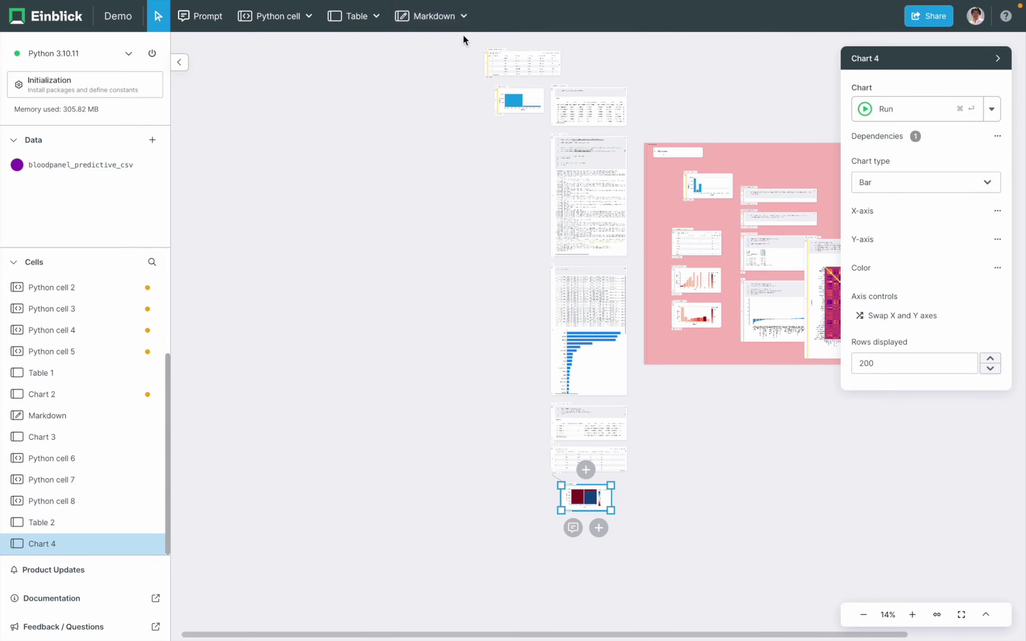
- Draw a blue-purple zone around the left column of cells, from model training down to Chart 4
left_click(465, 16)
left_click(461, 68)
left_click_drag(473, 76, 641, 533)
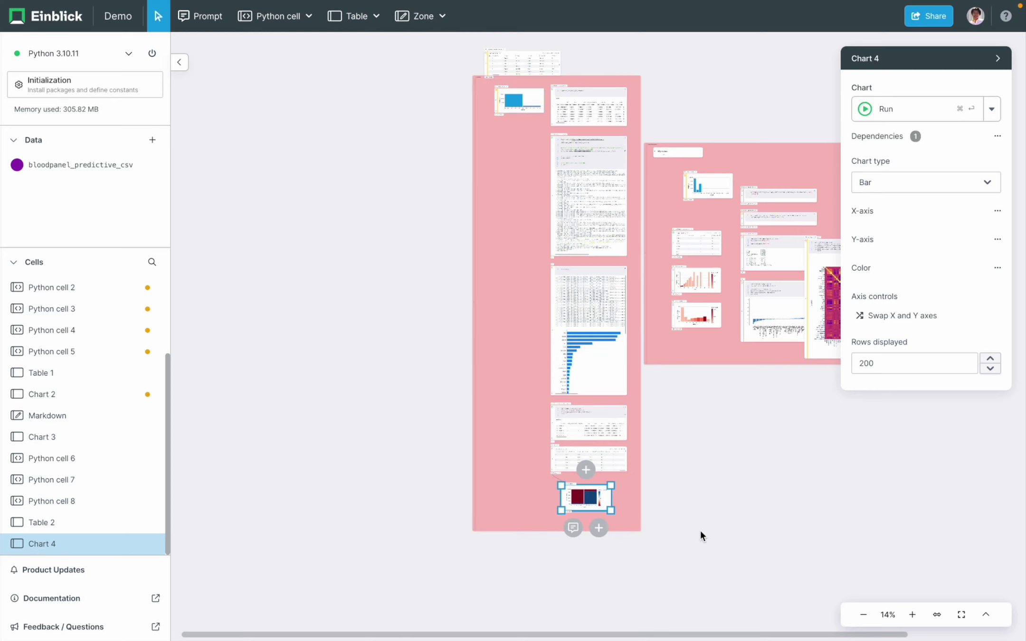
left_click_drag(475, 502, 452, 519)
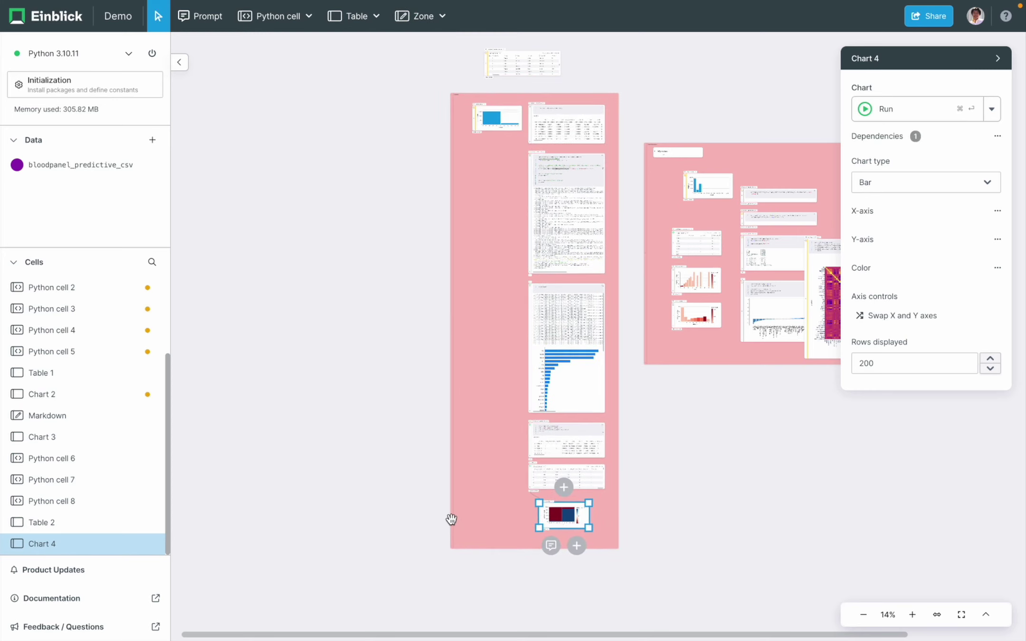
left_click(453, 551)
left_click(494, 580)
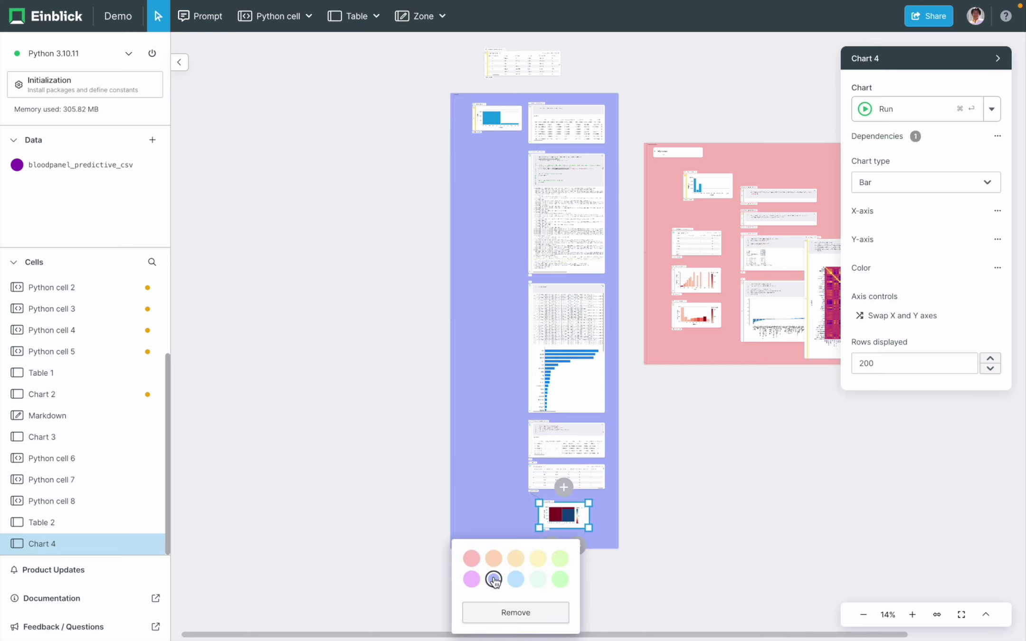
left_click(491, 394)
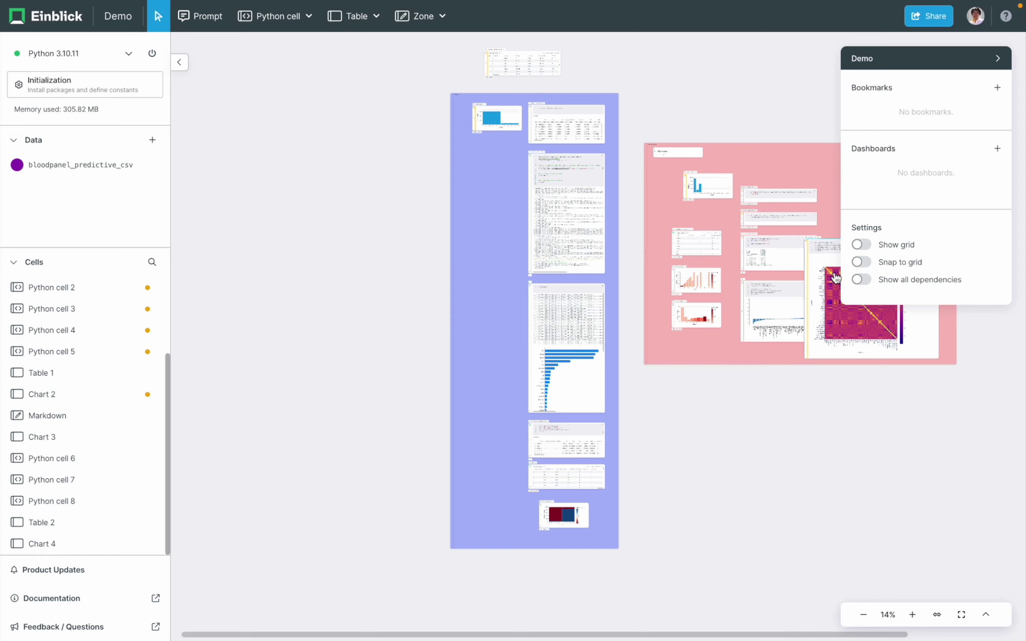
- In Share, invite the collaborator's e-mail address and set their permission to Edit
left_click(929, 16)
left_click(813, 109)
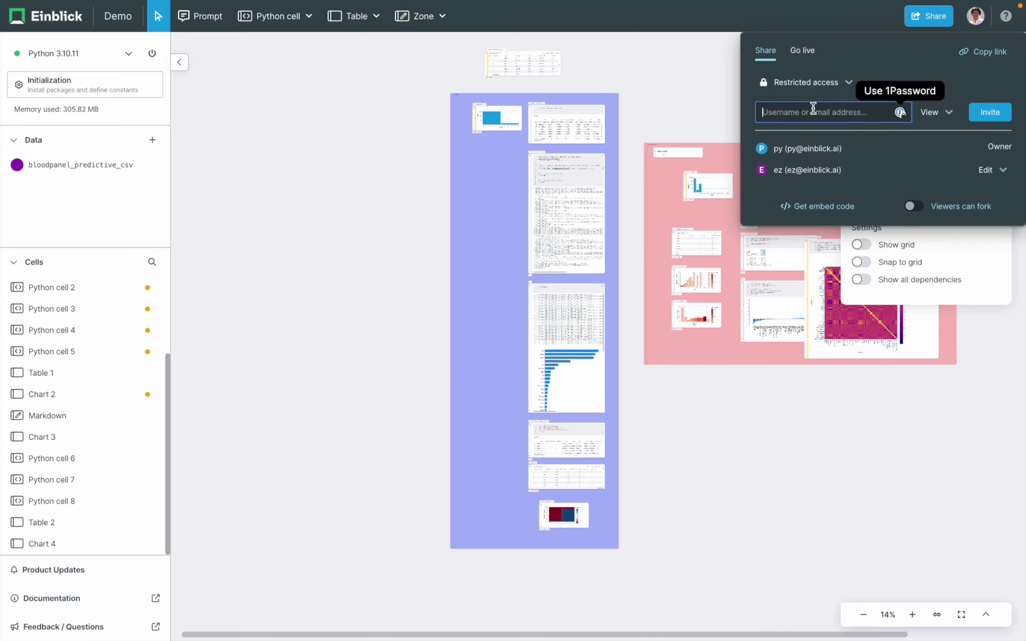
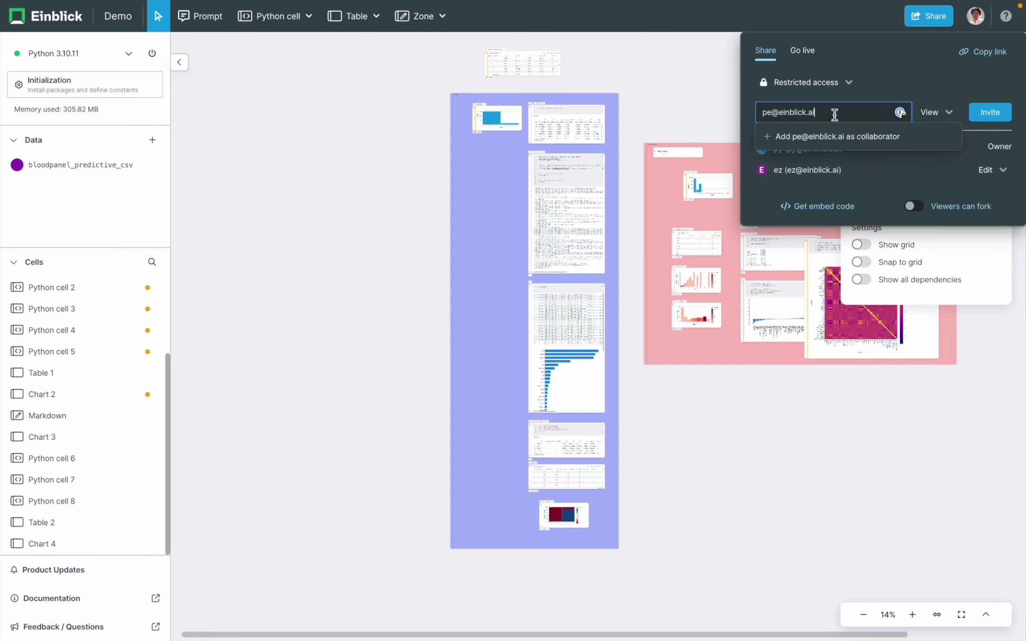
left_click(845, 137)
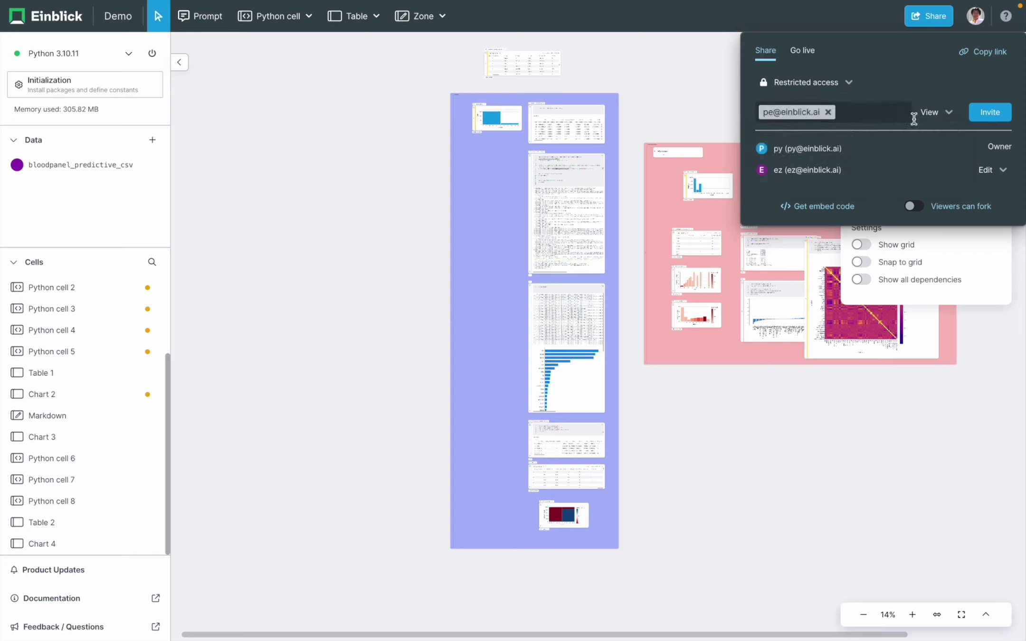
left_click(934, 112)
left_click(925, 153)
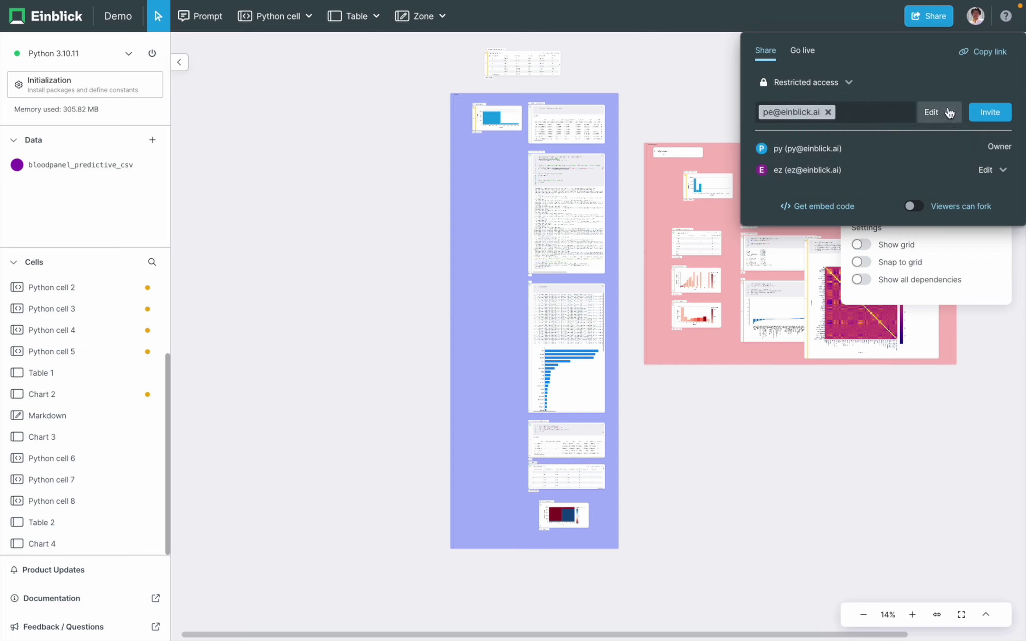